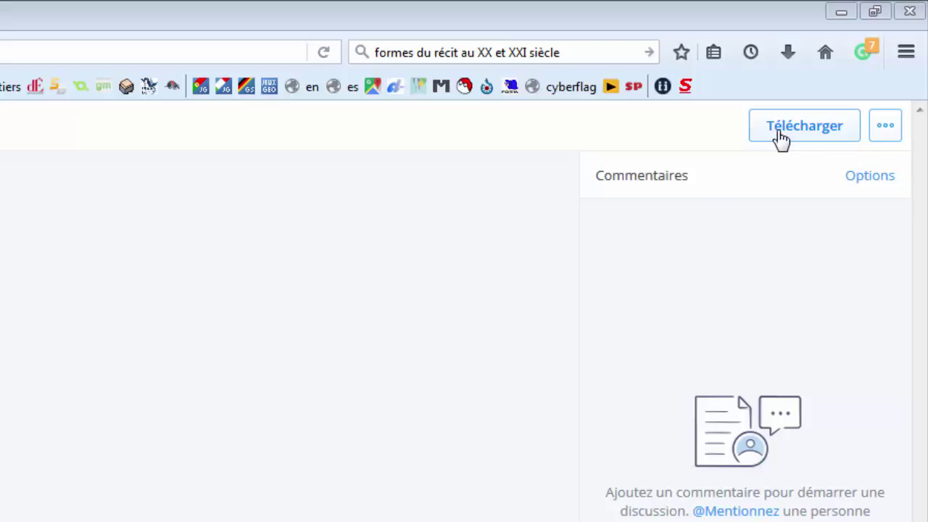
Download Country Ball maker 2.2.6.exe in Firefox and save it to the Bureau (Desktop)
{"action": "left_click", "coordinate": [794, 135]}
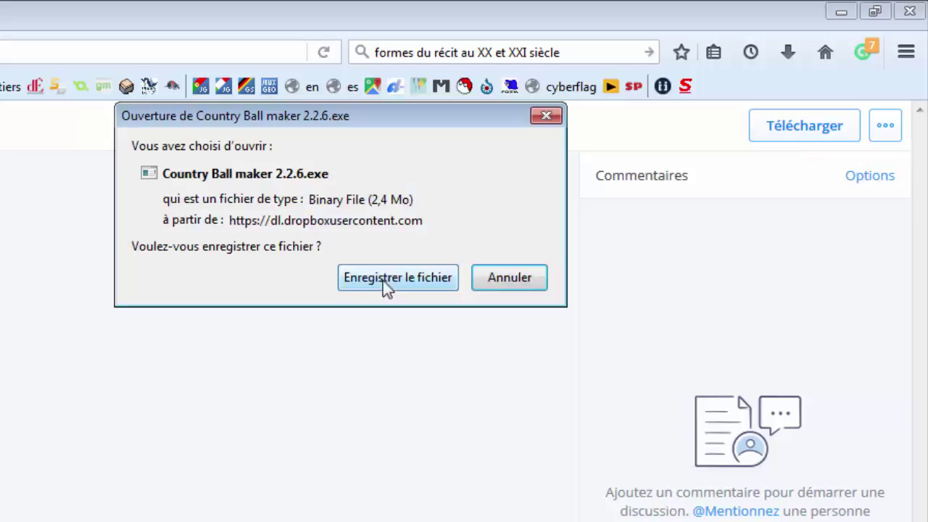
{"action": "left_click", "coordinate": [386, 279]}
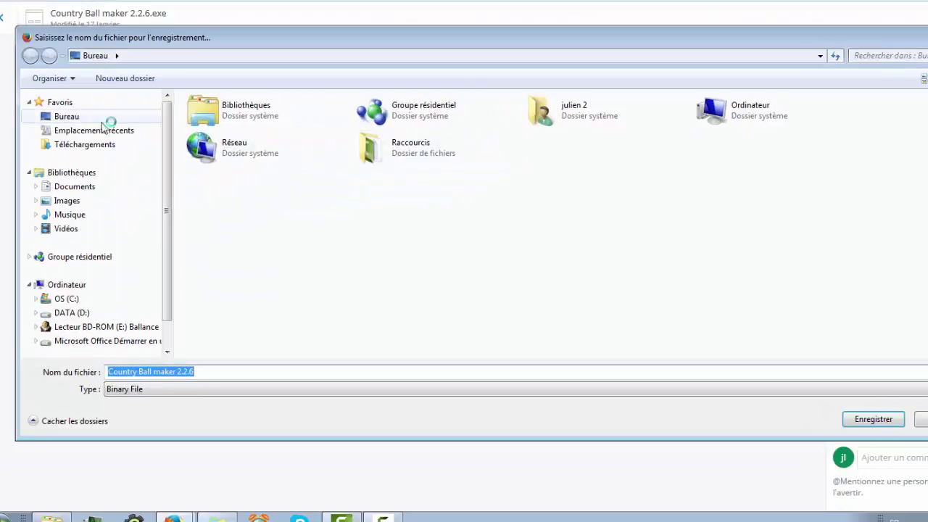
{"action": "left_click", "coordinate": [107, 117]}
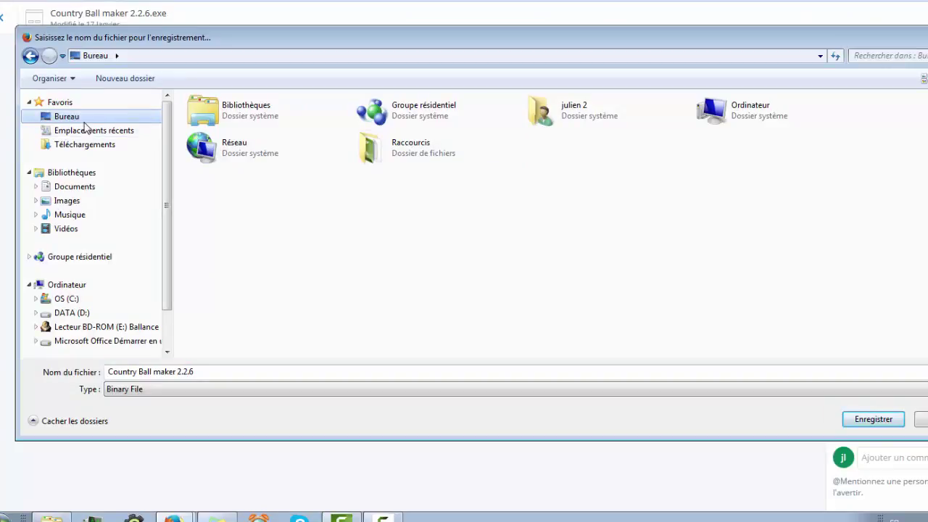
{"action": "left_click", "coordinate": [886, 421]}
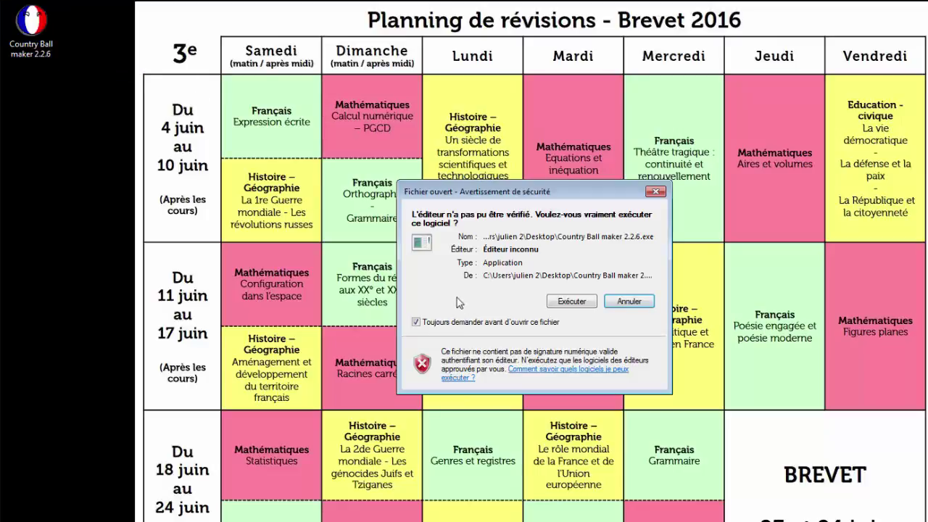
Untick 'Toujours demander avant d'ouvrir ce fichier' and run Country Ball Maker
{"action": "left_click", "coordinate": [492, 324]}
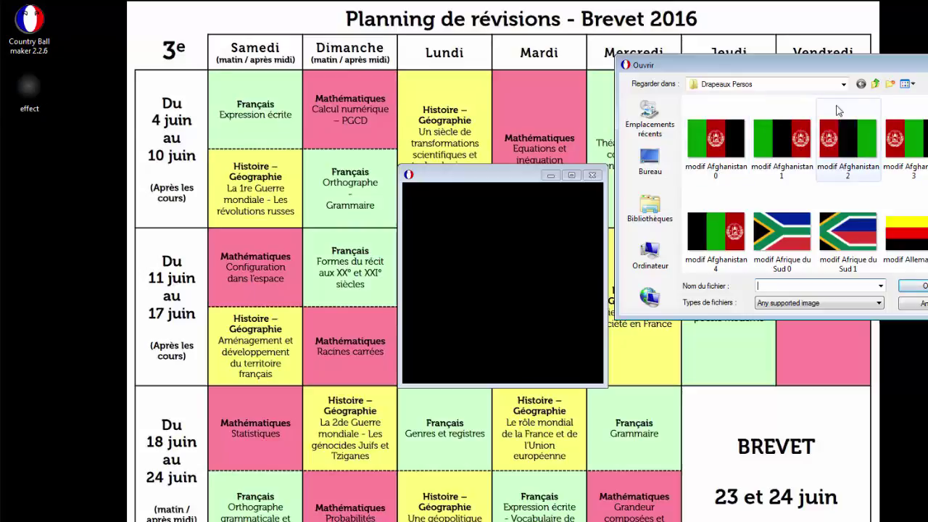
Browse from Mapping to subdivisions > Drapeaux nationaux and open the Ethiopie flag
{"action": "left_click", "coordinate": [875, 84]}
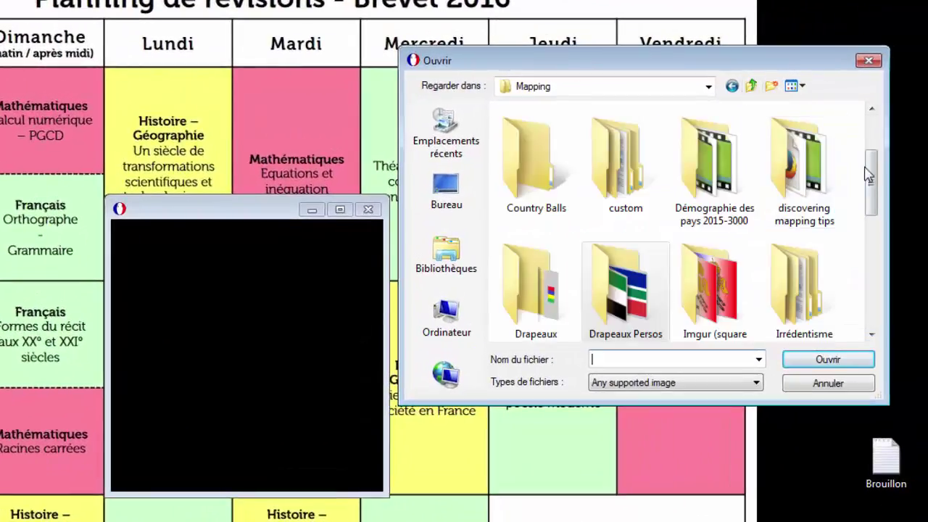
{"action": "left_click_drag", "start_coordinate": [867, 174], "coordinate": [873, 279]}
{"action": "double_click", "coordinate": [638, 202]}
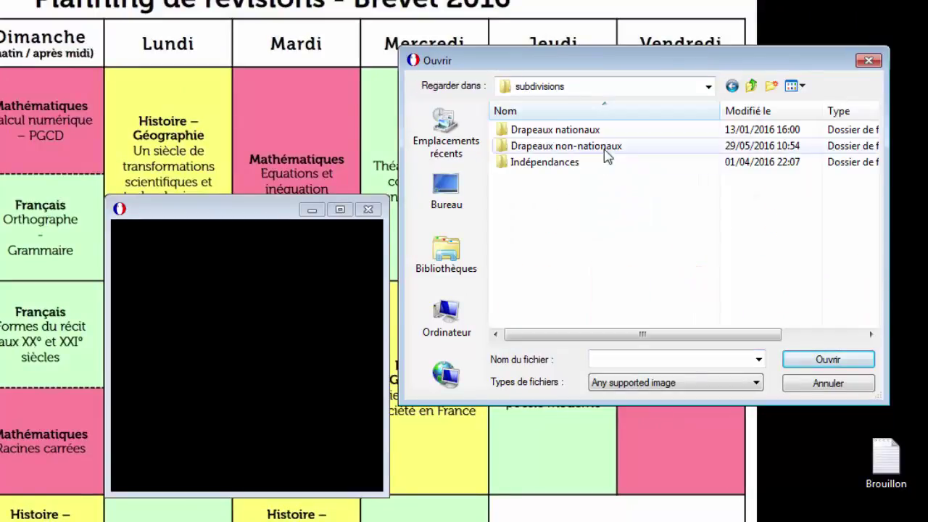
{"action": "double_click", "coordinate": [602, 131]}
{"action": "left_click_drag", "start_coordinate": [876, 134], "coordinate": [870, 181]}
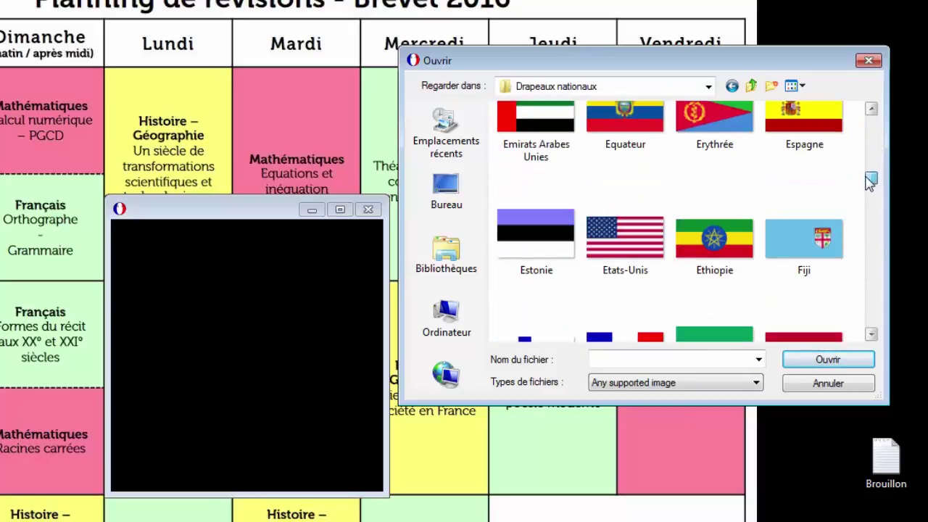
{"action": "left_click", "coordinate": [715, 240]}
{"action": "left_click", "coordinate": [828, 359]}
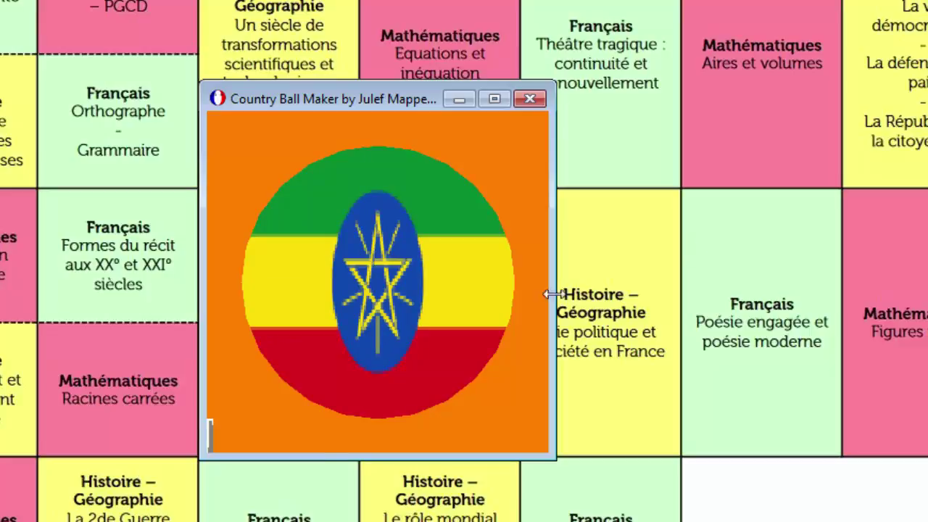
Turn on 'keep aspect ratio (K)' and then 'apply effect (E)' from the options bar
{"action": "left_click", "coordinate": [293, 433]}
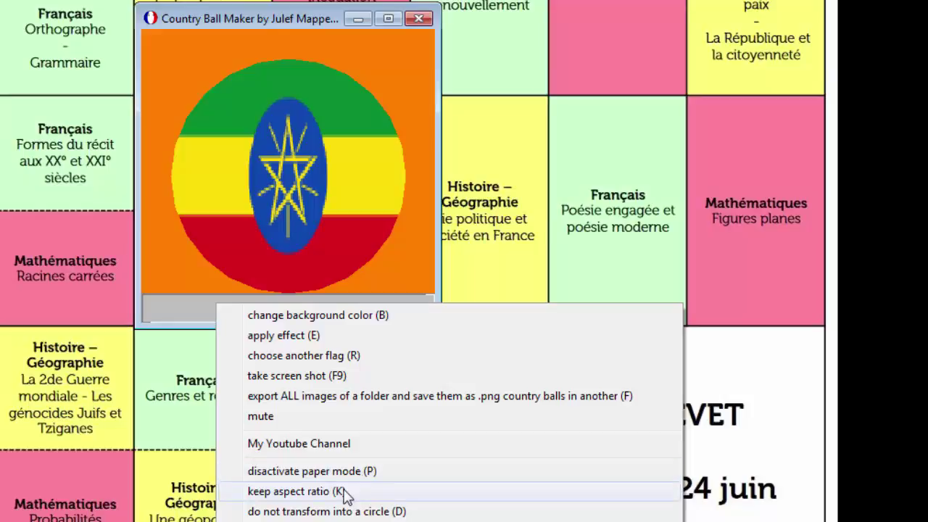
{"action": "left_click", "coordinate": [347, 494]}
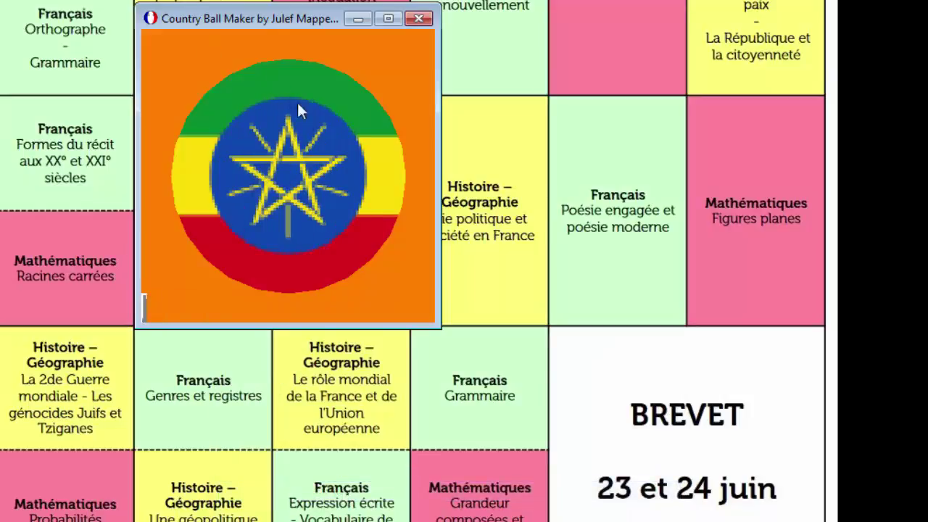
{"action": "left_click", "coordinate": [235, 311]}
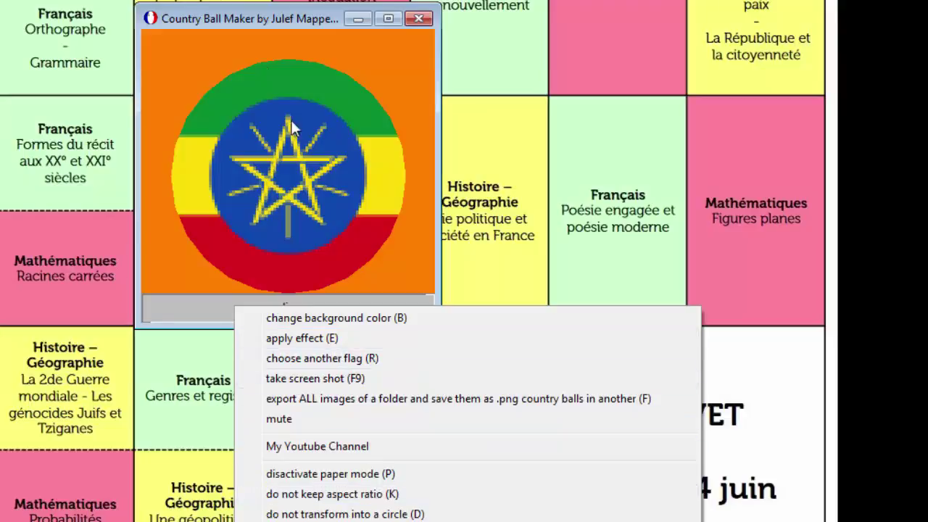
{"action": "left_click", "coordinate": [310, 140]}
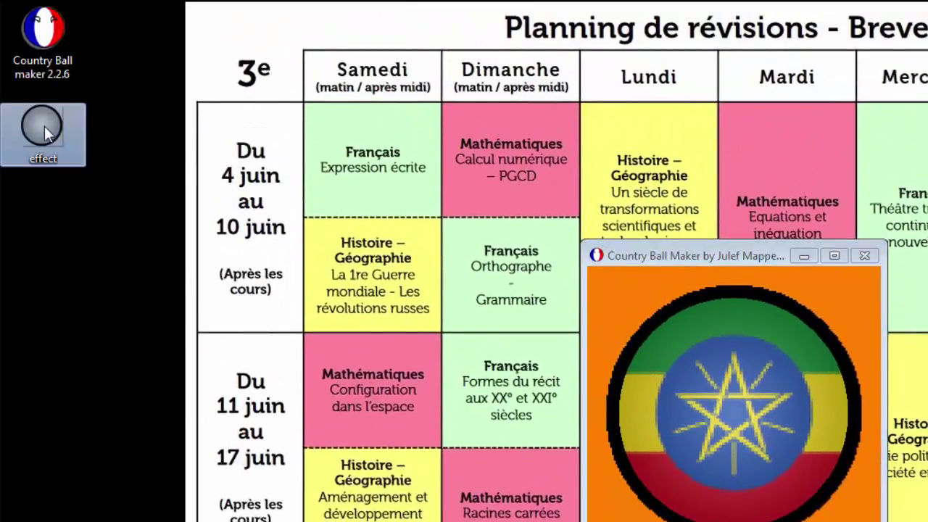
Open the desktop's effect.png in paint.net using Ouvrir avec
{"action": "right_click", "coordinate": [44, 127]}
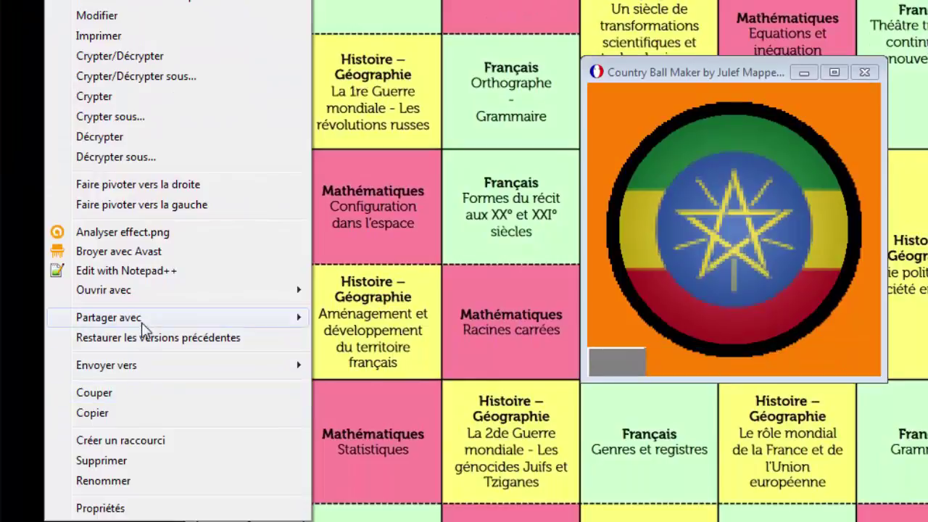
{"action": "mouse_move", "coordinate": [145, 503]}
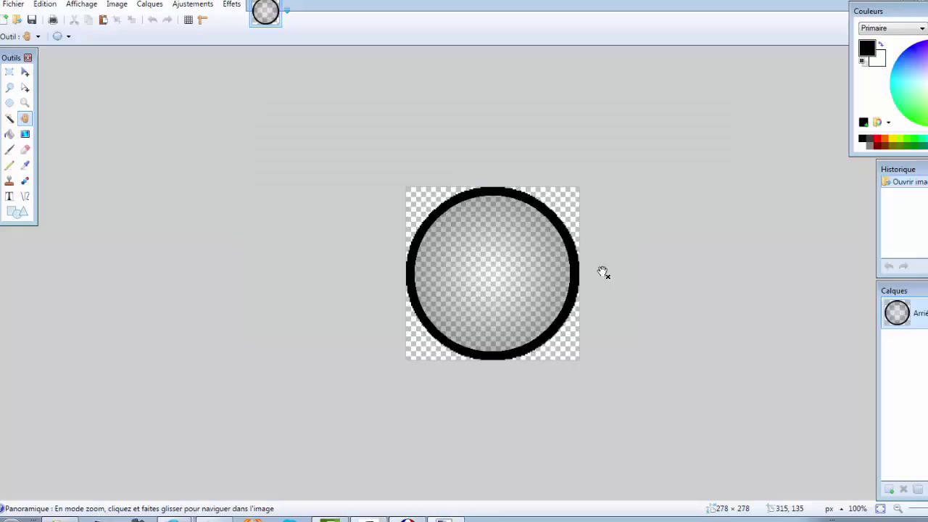
Zoom to 150% and lower the layer's Opacité to about 84 in Layer Properties
{"action": "key", "text": "ctrl+plus"}
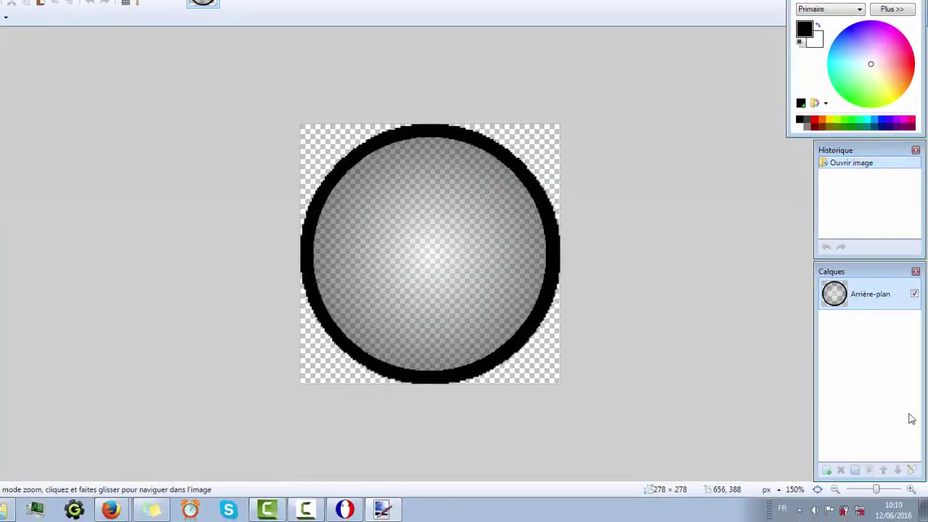
{"action": "left_click", "coordinate": [911, 470]}
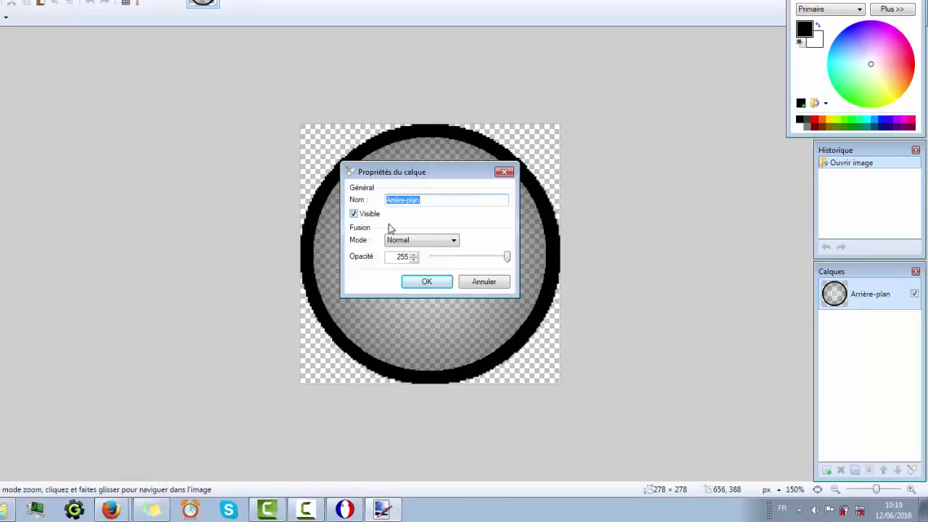
{"action": "left_click_drag", "start_coordinate": [506, 260], "coordinate": [460, 260]}
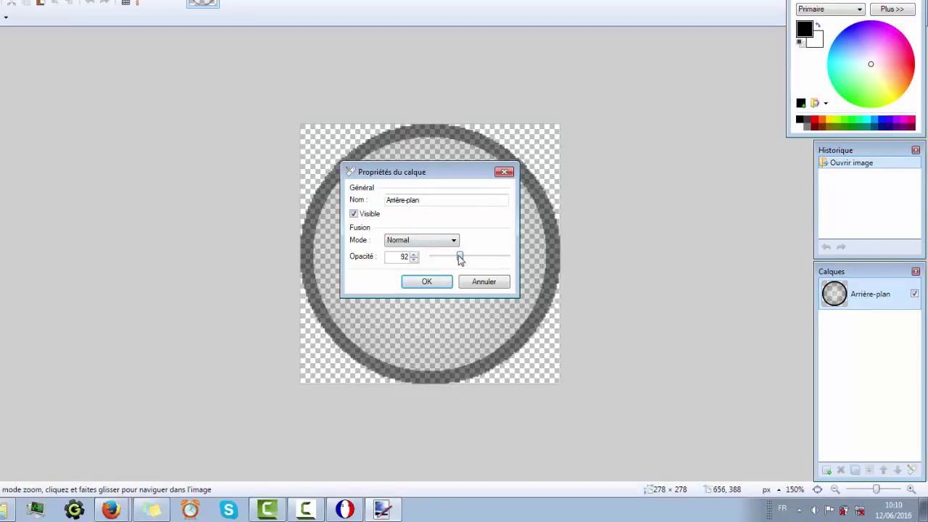
{"action": "left_click", "coordinate": [440, 286]}
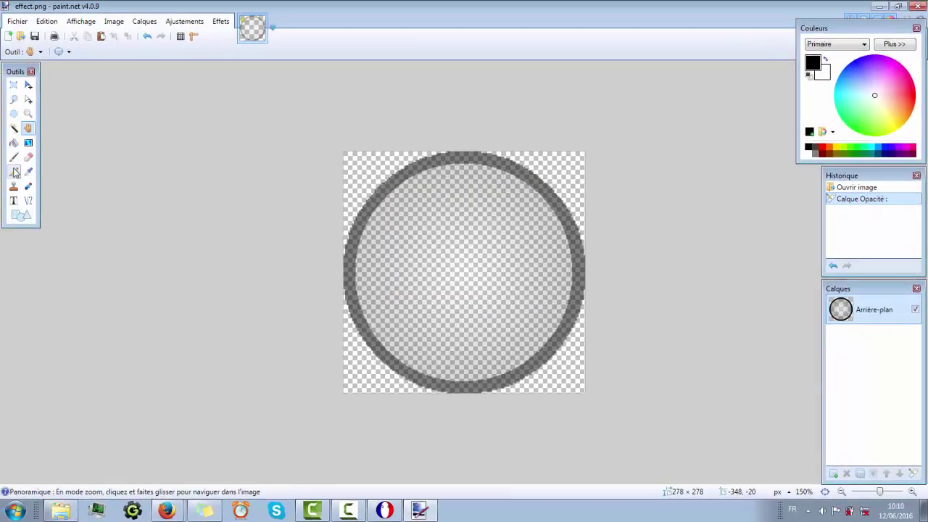
Try the paintbrush and Line/Curve tools, then browse the Adjustments, Layers and Image menus
{"action": "left_click", "coordinate": [14, 156]}
{"action": "left_click", "coordinate": [27, 202]}
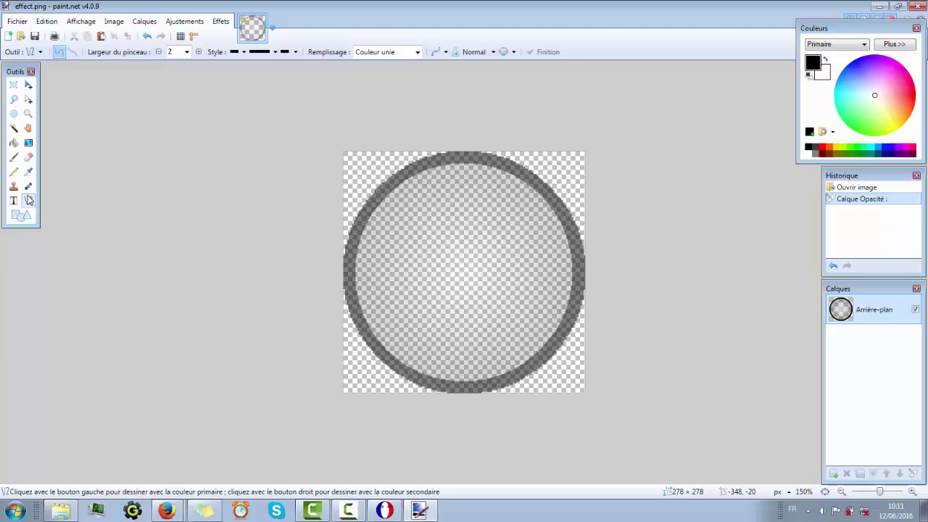
{"action": "left_click", "coordinate": [175, 23]}
{"action": "left_click", "coordinate": [175, 22]}
{"action": "left_click", "coordinate": [142, 21]}
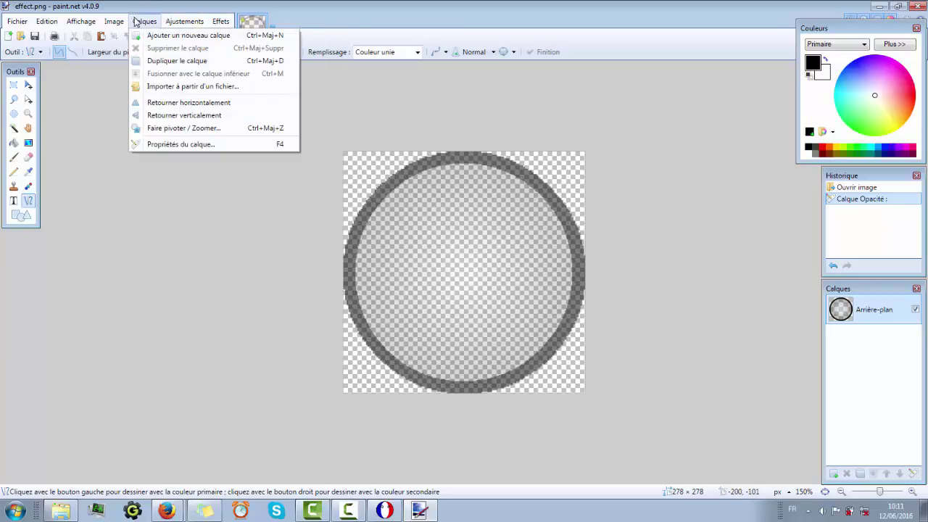
{"action": "left_click", "coordinate": [424, 5]}
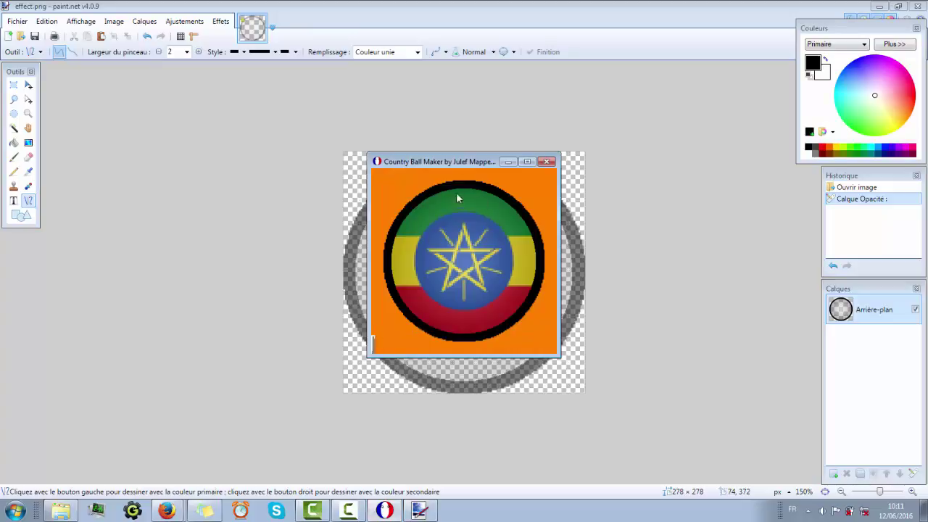
{"action": "left_click", "coordinate": [438, 19]}
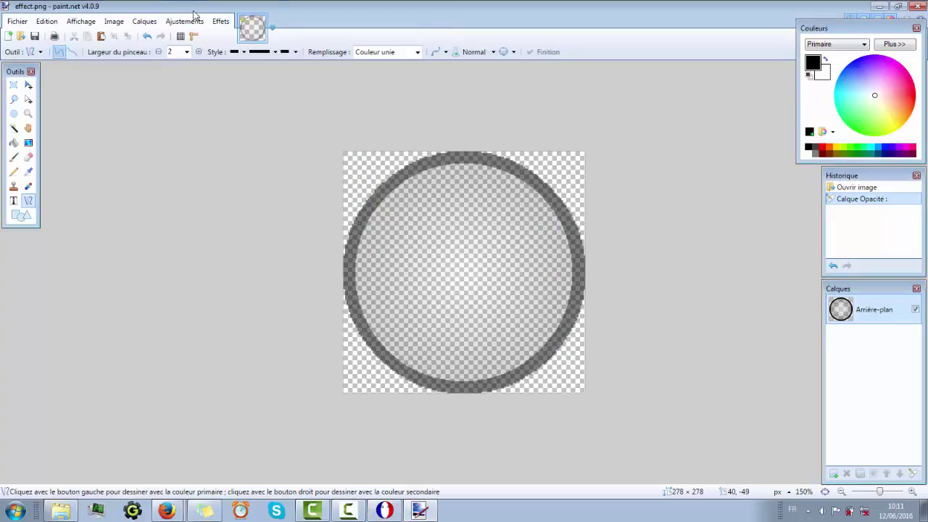
{"action": "left_click", "coordinate": [144, 21]}
{"action": "mouse_move", "coordinate": [181, 23]}
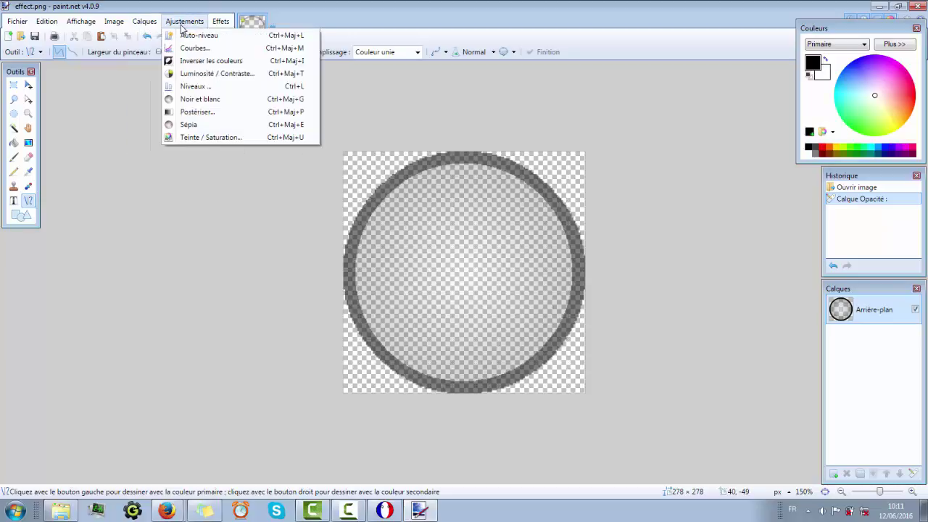
{"action": "left_click", "coordinate": [115, 22]}
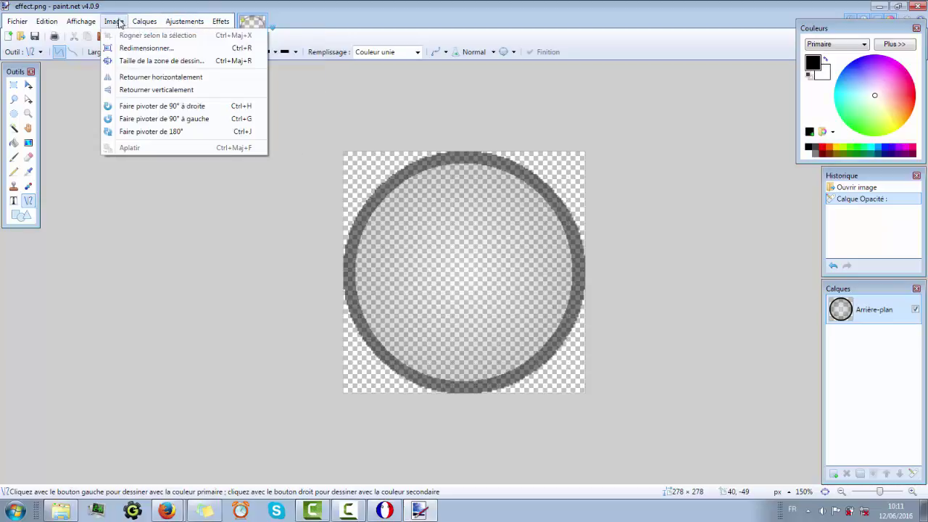
Resize the canvas to 316 × 316 pixels
{"action": "left_click", "coordinate": [128, 64]}
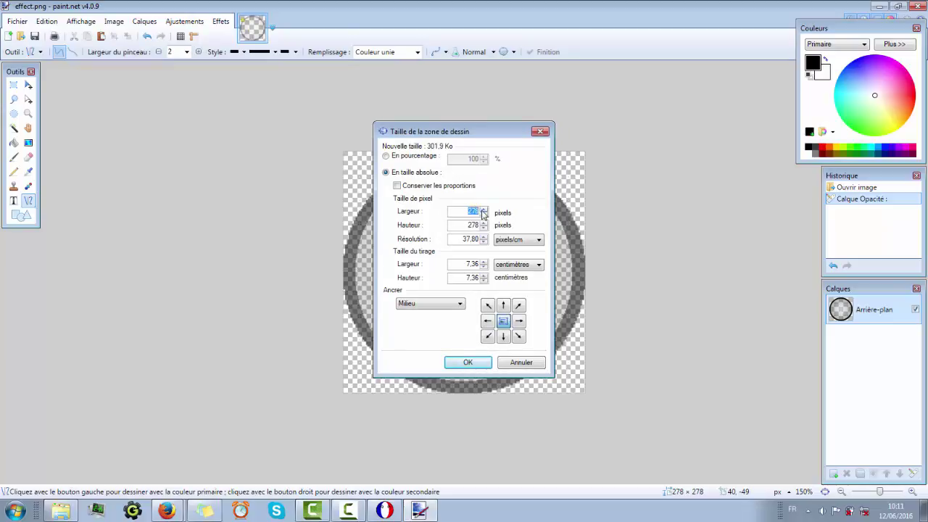
{"action": "type", "text": "31631"}
{"action": "left_click", "coordinate": [473, 359]}
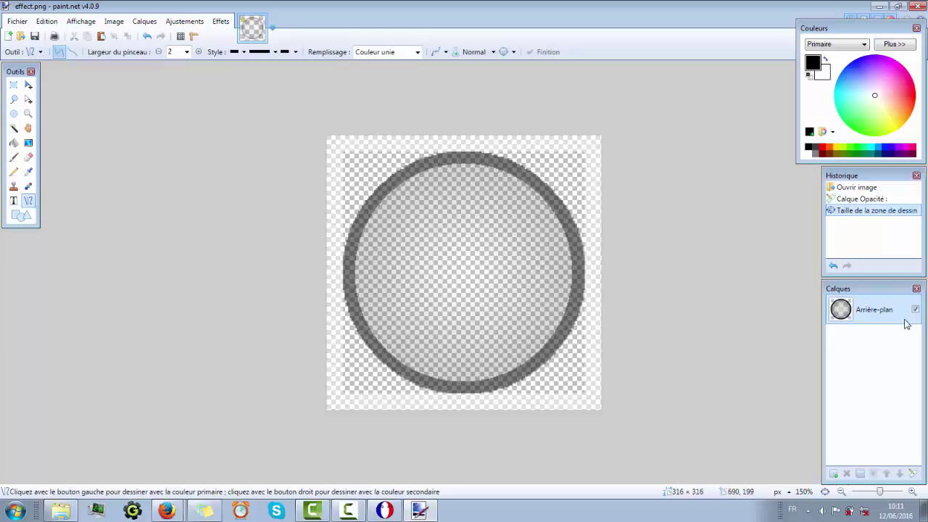
Select the outer margin with the Magic Wand and delete it to transparency
{"action": "left_click", "coordinate": [13, 128]}
{"action": "left_click", "coordinate": [417, 143]}
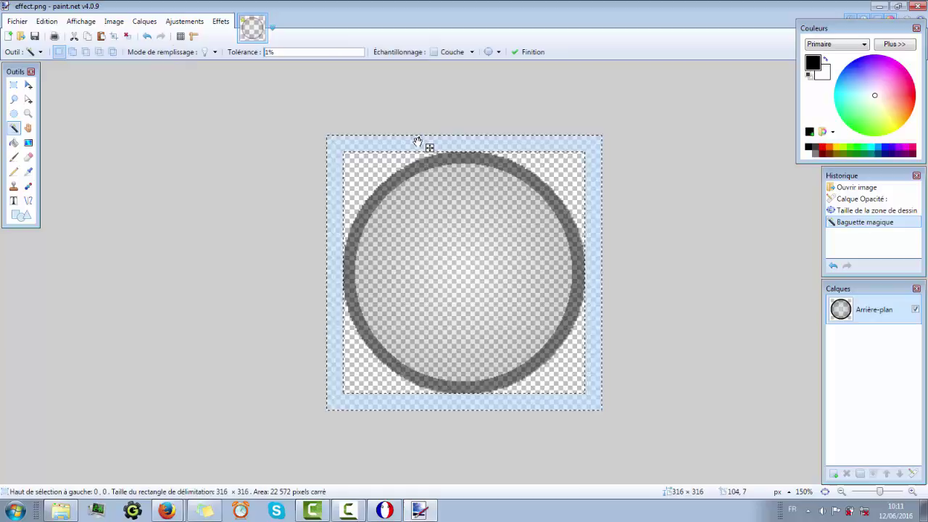
{"action": "key", "text": "Delete"}
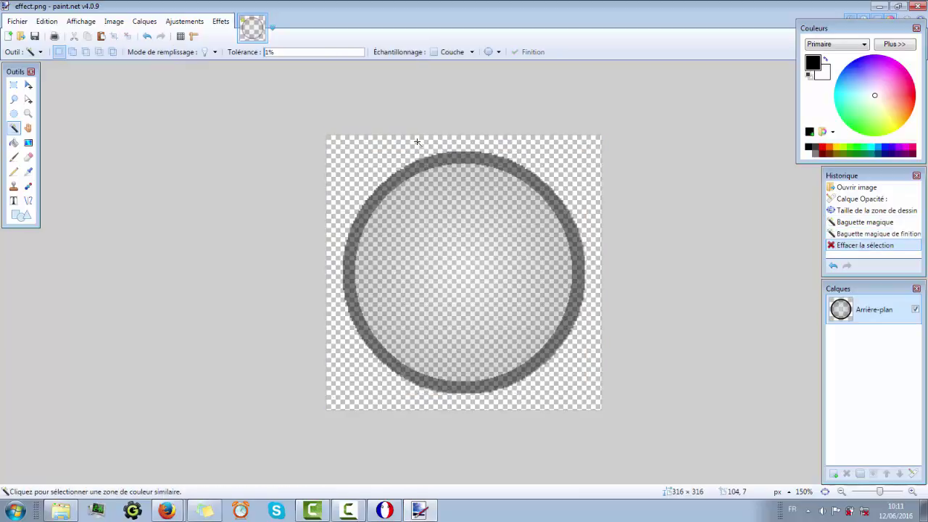
Add a new layer below Arrière-plan and draw a black curve along the ring's left side
{"action": "left_click", "coordinate": [833, 473]}
{"action": "left_click_drag", "start_coordinate": [863, 308], "coordinate": [843, 338]}
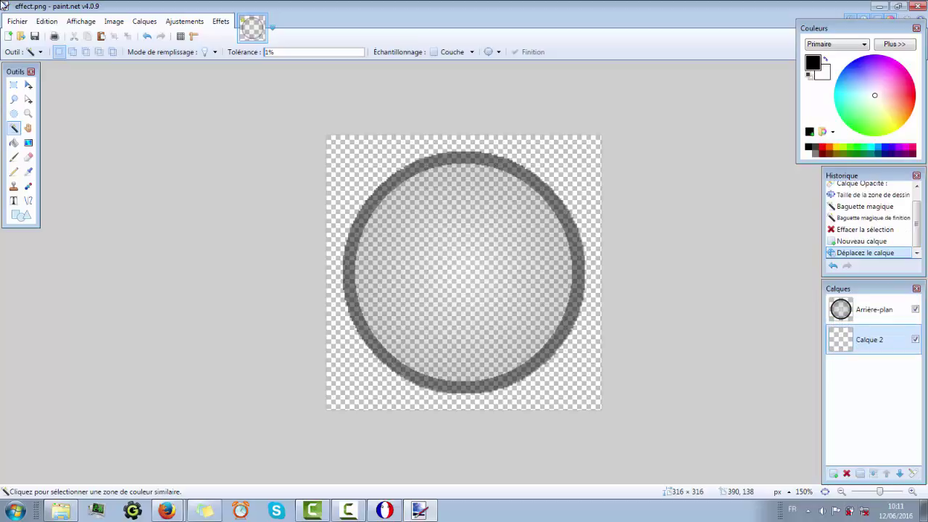
{"action": "left_click", "coordinate": [29, 200]}
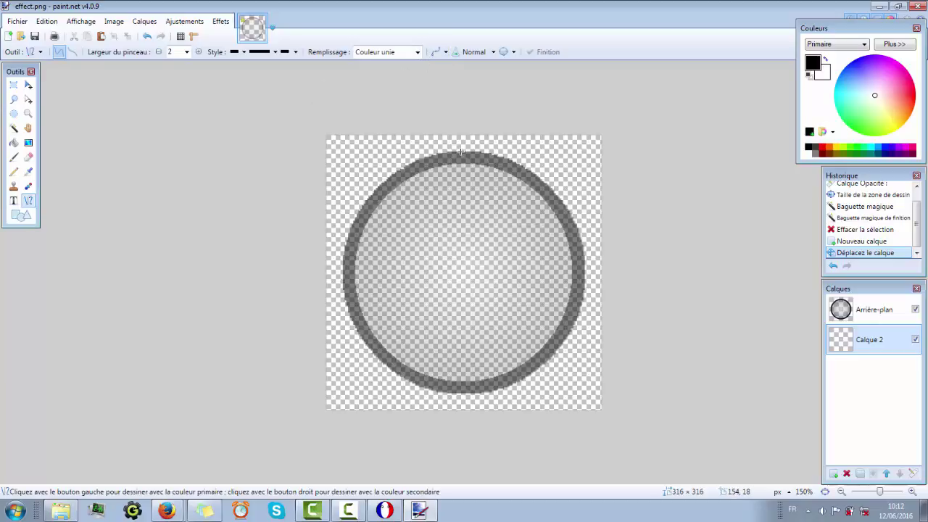
{"action": "left_click_drag", "start_coordinate": [461, 152], "coordinate": [461, 392]}
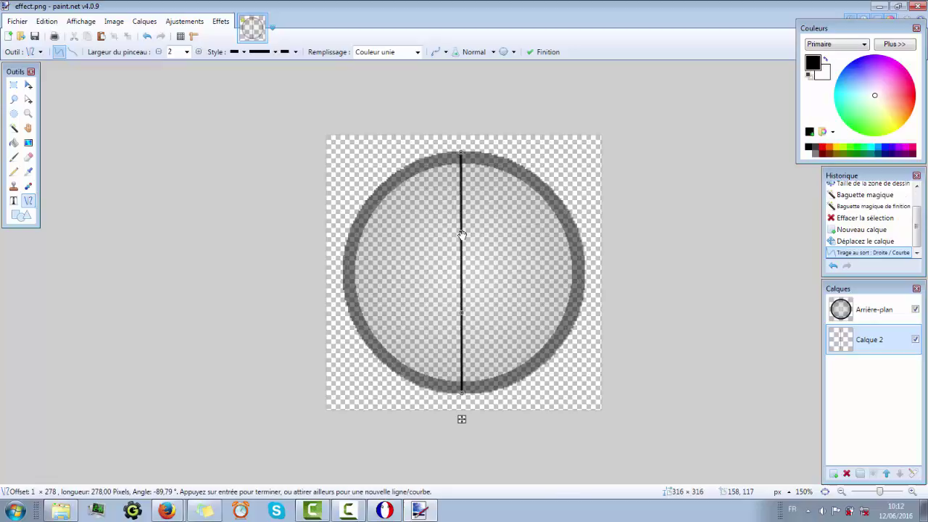
{"action": "left_click_drag", "start_coordinate": [461, 234], "coordinate": [372, 190]}
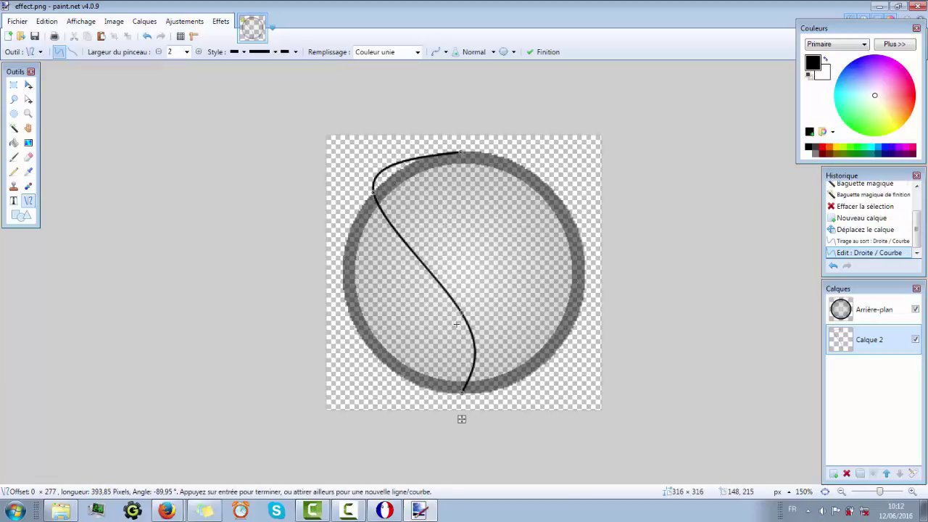
{"action": "left_click_drag", "start_coordinate": [462, 310], "coordinate": [371, 341]}
{"action": "left_click_drag", "start_coordinate": [374, 192], "coordinate": [361, 202]}
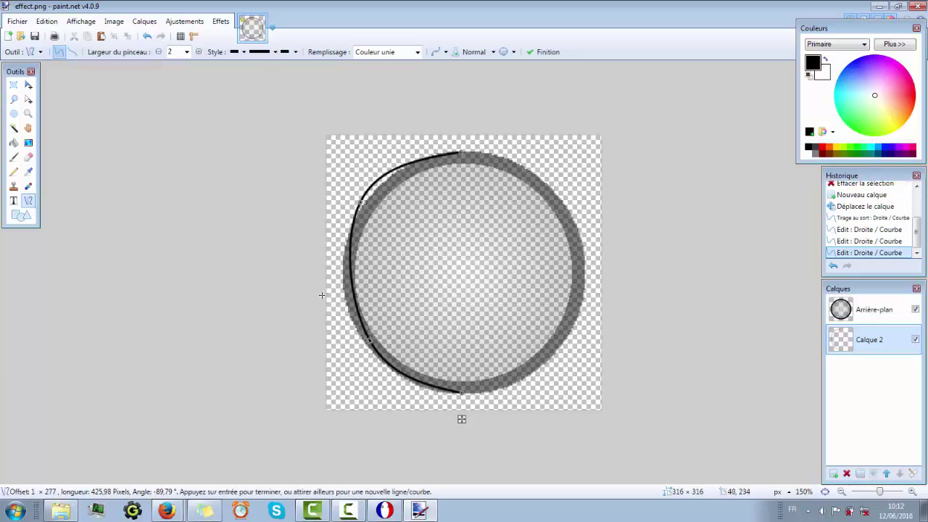
{"action": "left_click", "coordinate": [13, 171]}
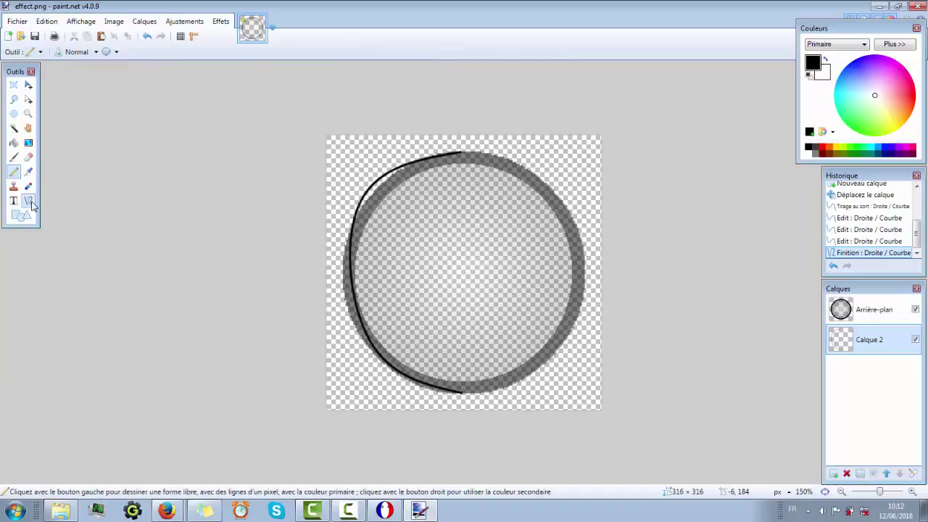
Draw a second top-to-bottom line and bulge it out along the ring's right edge
{"action": "left_click", "coordinate": [30, 203]}
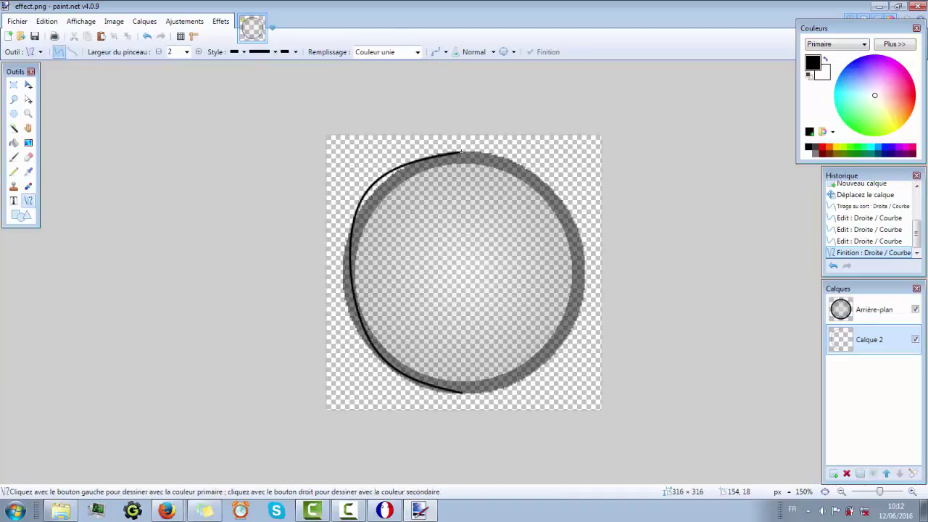
{"action": "left_click_drag", "start_coordinate": [462, 152], "coordinate": [461, 392]}
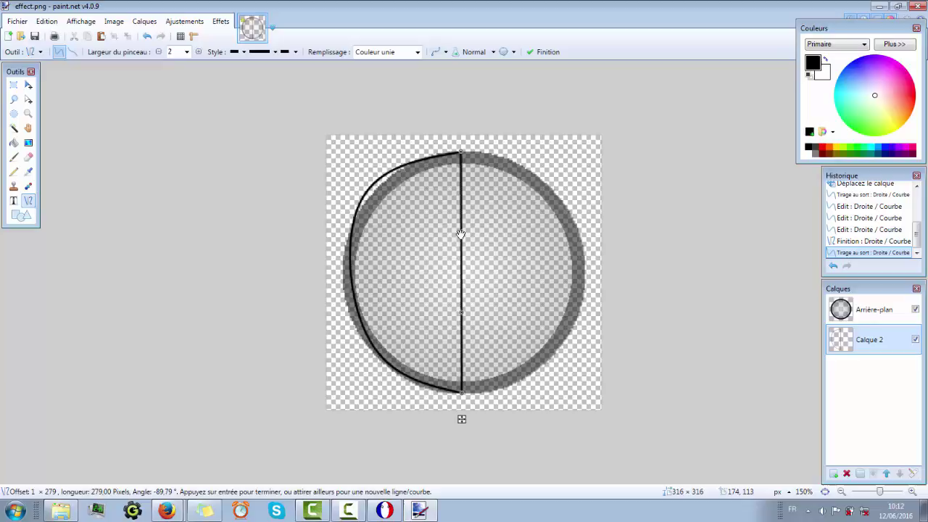
{"action": "left_click_drag", "start_coordinate": [462, 233], "coordinate": [523, 173]}
{"action": "left_click_drag", "start_coordinate": [461, 151], "coordinate": [449, 153]}
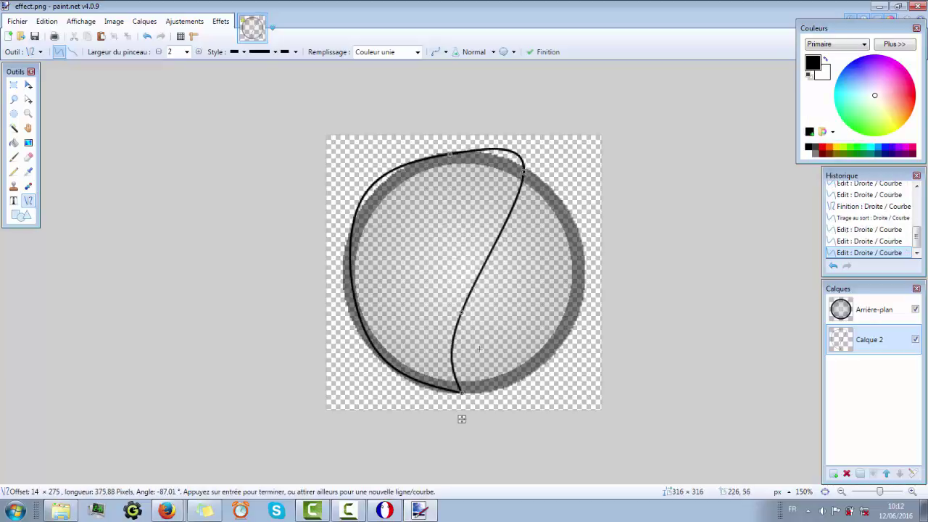
{"action": "left_click_drag", "start_coordinate": [461, 312], "coordinate": [560, 312]}
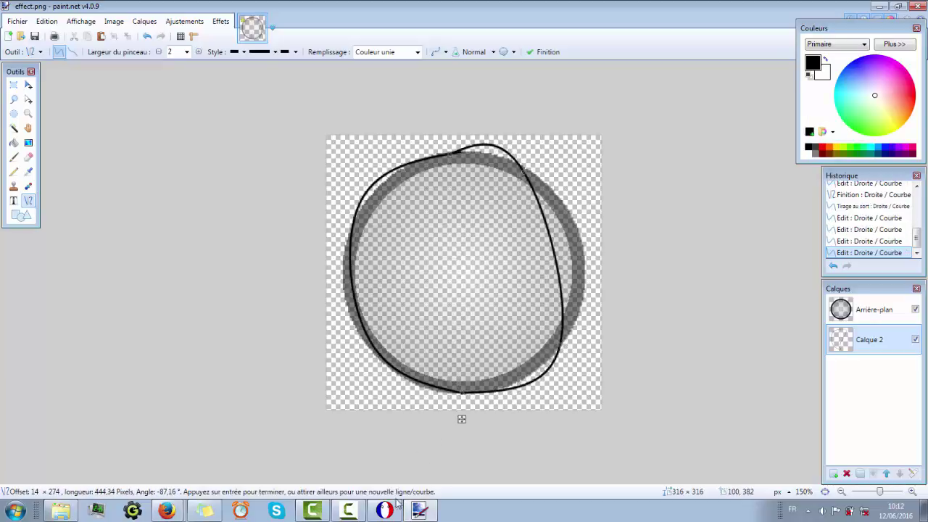
Check the Ethiopia country ball preview and its options menu in Country Ball Maker
{"action": "left_click", "coordinate": [397, 506]}
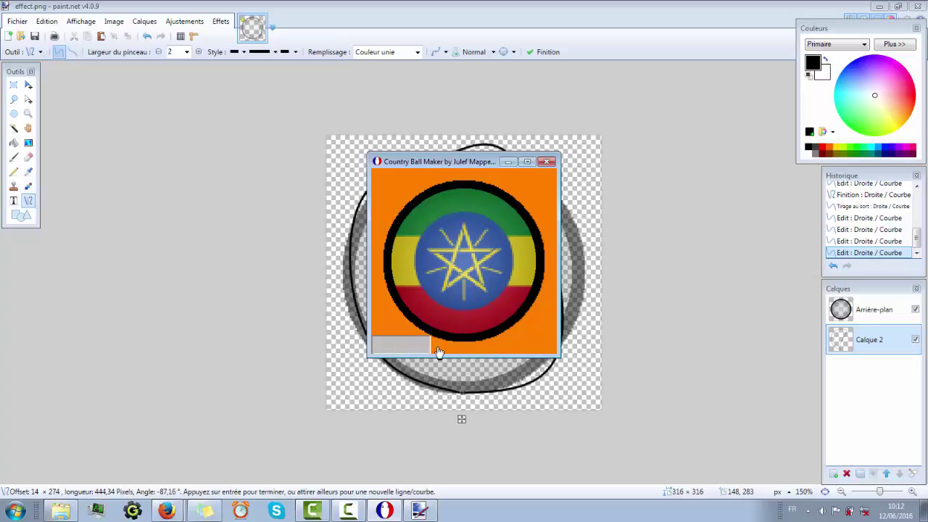
{"action": "left_click", "coordinate": [439, 352]}
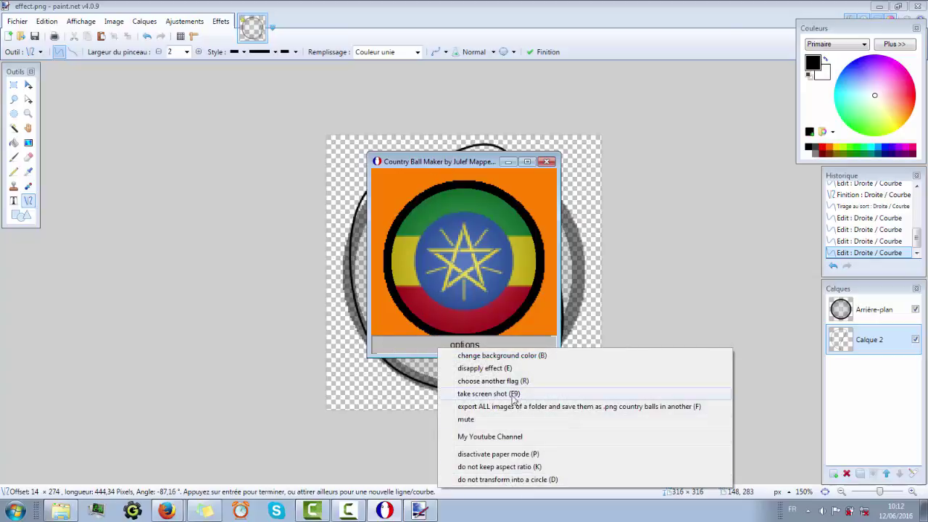
{"action": "left_click", "coordinate": [498, 421]}
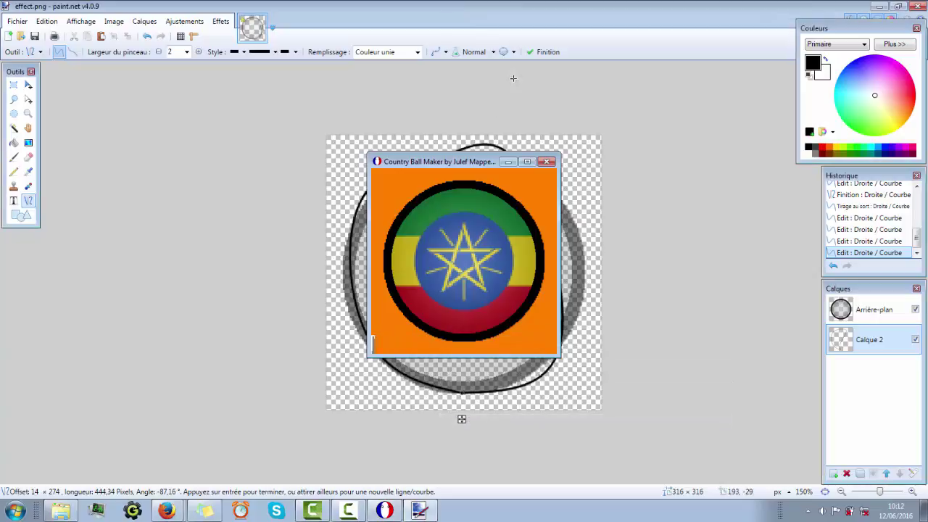
Adjust the right curve's handles so it follows the ring's right edge
{"action": "left_click_drag", "start_coordinate": [523, 173], "coordinate": [550, 183]}
{"action": "mouse_move", "coordinate": [562, 341]}
{"action": "left_mouse_down"}
{"action": "mouse_move", "coordinate": [557, 363]}
{"action": "mouse_move", "coordinate": [570, 290]}
{"action": "mouse_move", "coordinate": [563, 332]}
{"action": "left_mouse_up"}
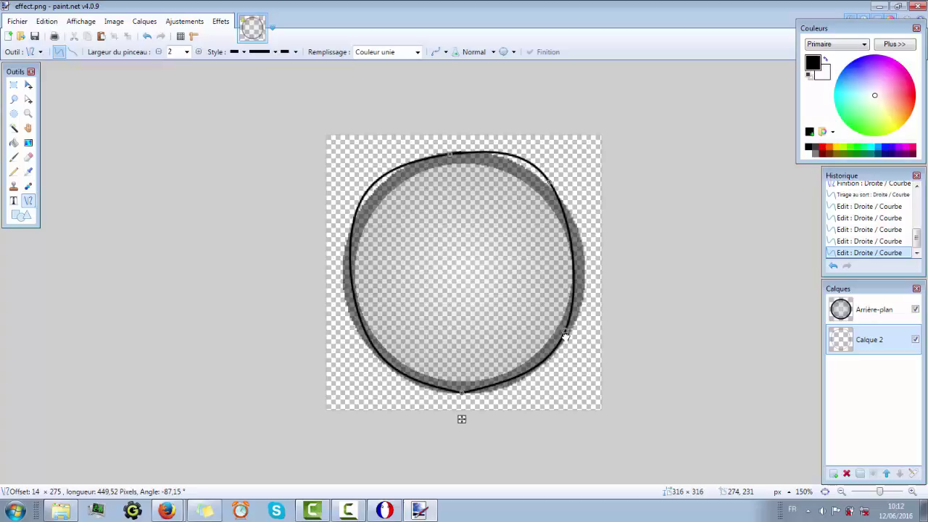
{"action": "left_click_drag", "start_coordinate": [450, 153], "coordinate": [441, 157]}
{"action": "left_click_drag", "start_coordinate": [565, 331], "coordinate": [548, 357]}
{"action": "left_click_drag", "start_coordinate": [462, 392], "coordinate": [447, 390]}
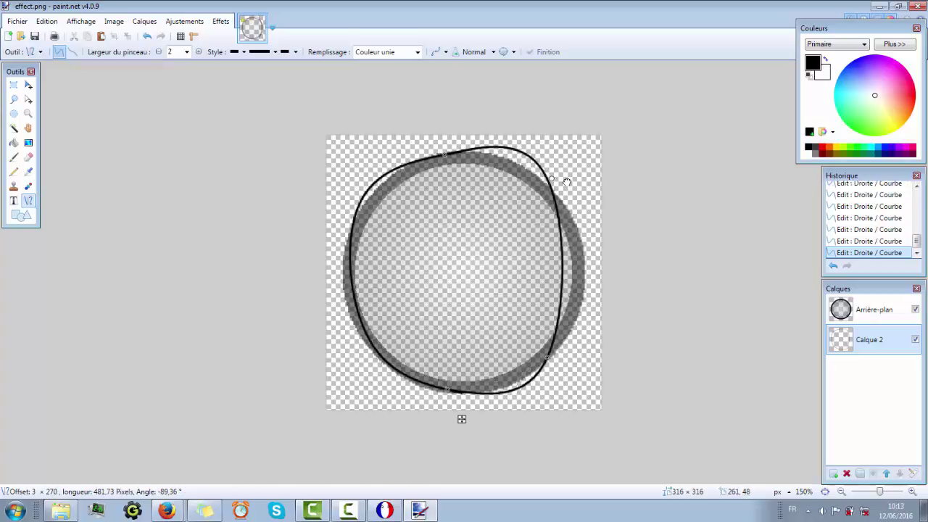
{"action": "left_click_drag", "start_coordinate": [546, 179], "coordinate": [557, 183]}
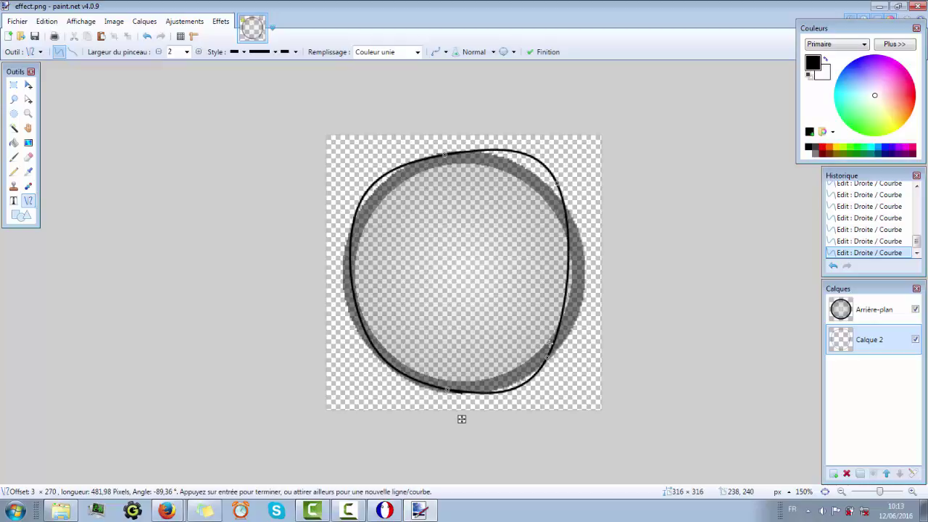
{"action": "left_click_drag", "start_coordinate": [547, 363], "coordinate": [549, 353]}
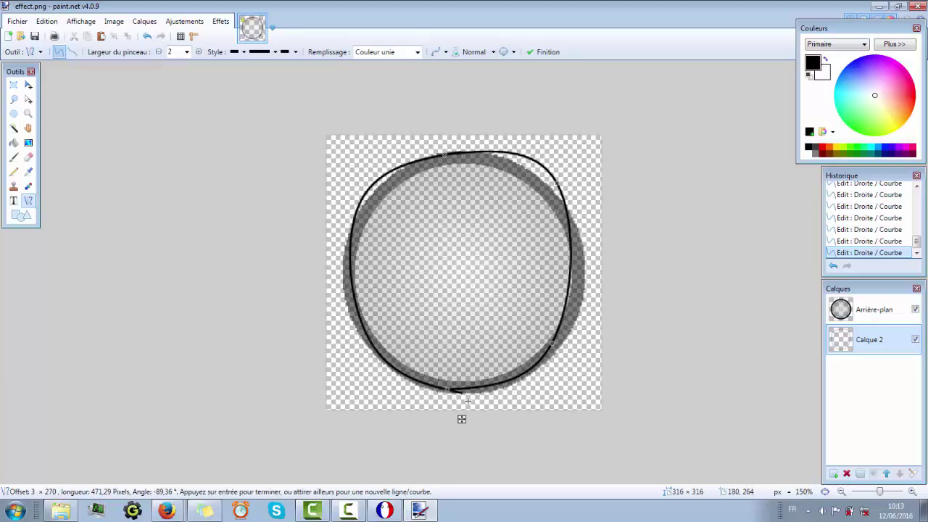
{"action": "left_click_drag", "start_coordinate": [445, 393], "coordinate": [443, 391]}
{"action": "left_click_drag", "start_coordinate": [553, 185], "coordinate": [551, 194]}
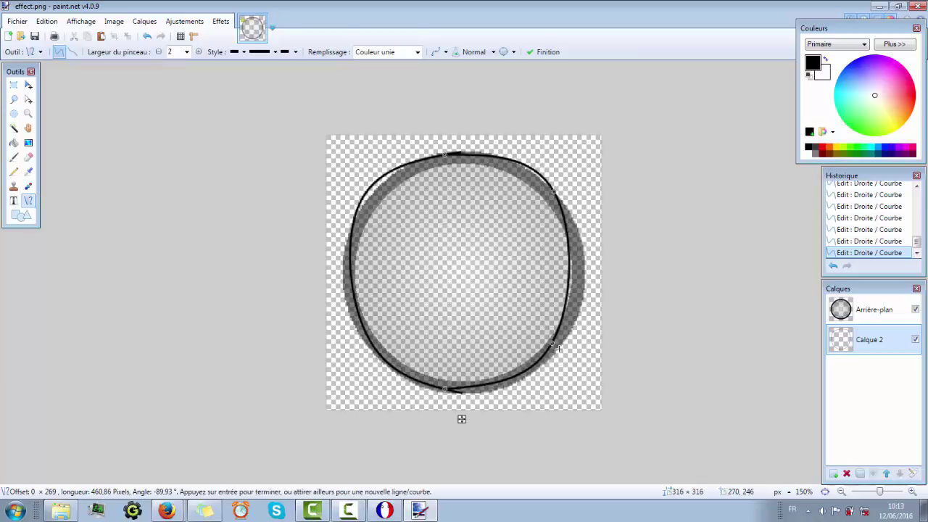
{"action": "left_click_drag", "start_coordinate": [554, 352], "coordinate": [557, 352]}
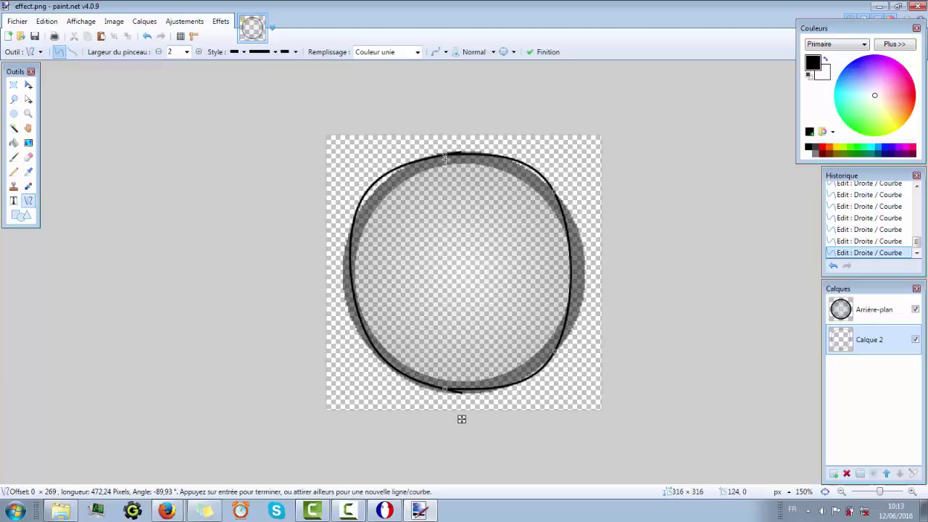
{"action": "left_click_drag", "start_coordinate": [445, 159], "coordinate": [453, 154]}
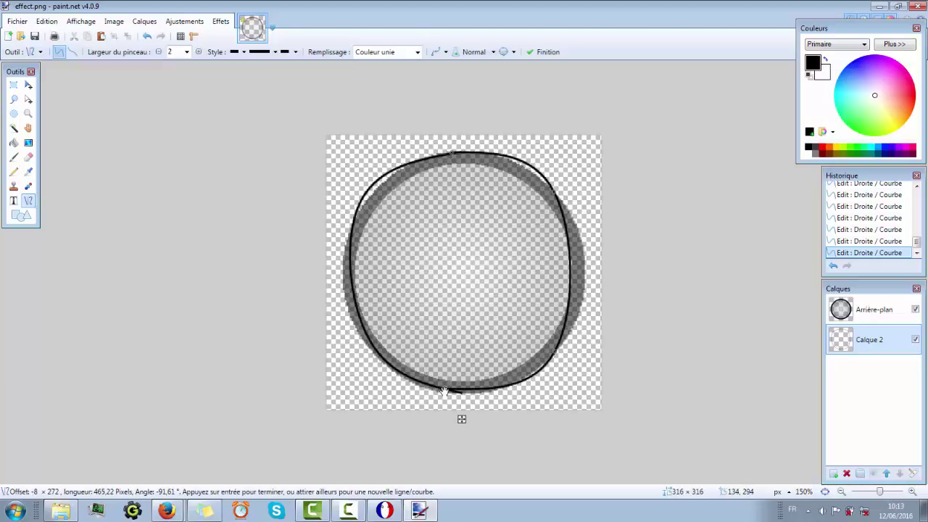
{"action": "left_click", "coordinate": [28, 159]}
Reselect the right curve and fine-tune its top end and right arc
{"action": "left_click", "coordinate": [833, 265]}
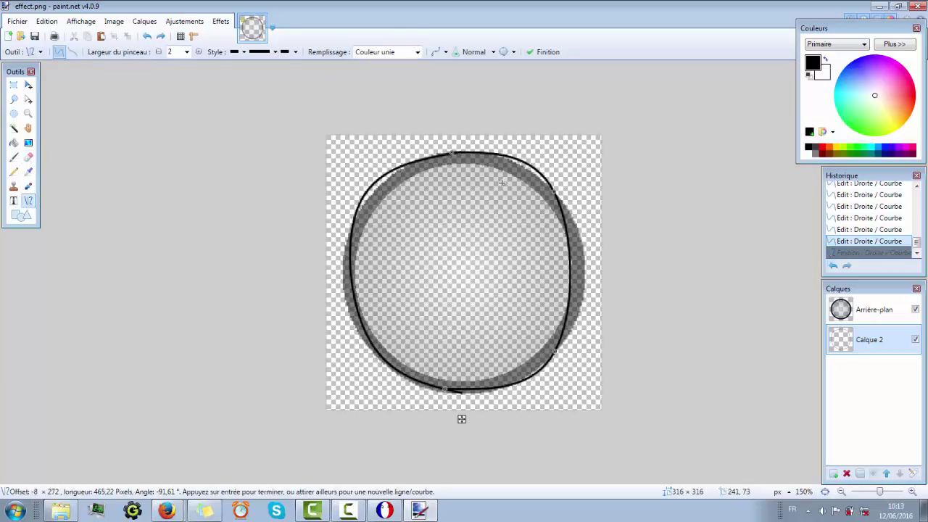
{"action": "left_click_drag", "start_coordinate": [457, 155], "coordinate": [457, 154]}
{"action": "mouse_move", "coordinate": [555, 193]}
{"action": "left_mouse_down"}
{"action": "mouse_move", "coordinate": [568, 204]}
{"action": "mouse_move", "coordinate": [555, 199]}
{"action": "left_mouse_up"}
{"action": "left_click_drag", "start_coordinate": [450, 155], "coordinate": [446, 154]}
{"action": "left_click_drag", "start_coordinate": [556, 356], "coordinate": [562, 339]}
{"action": "left_click_drag", "start_coordinate": [556, 197], "coordinate": [557, 201]}
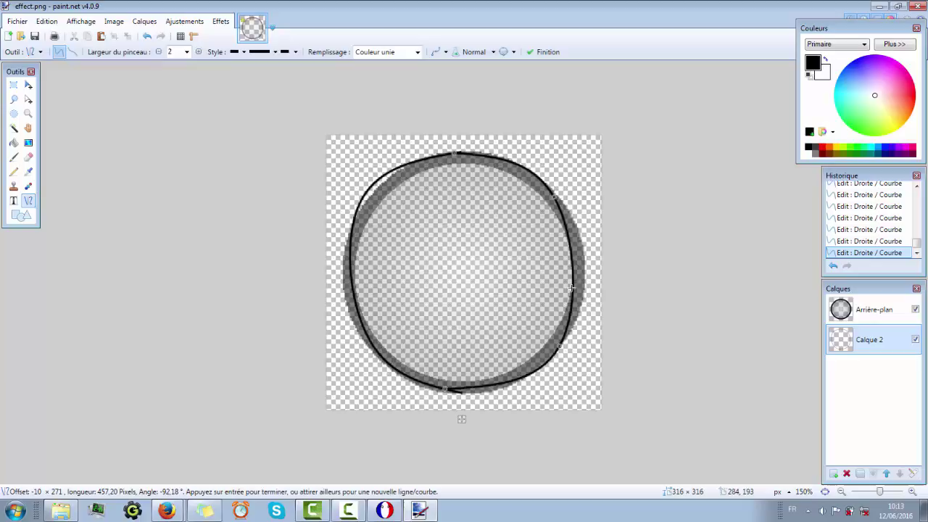
{"action": "left_click_drag", "start_coordinate": [562, 350], "coordinate": [563, 348]}
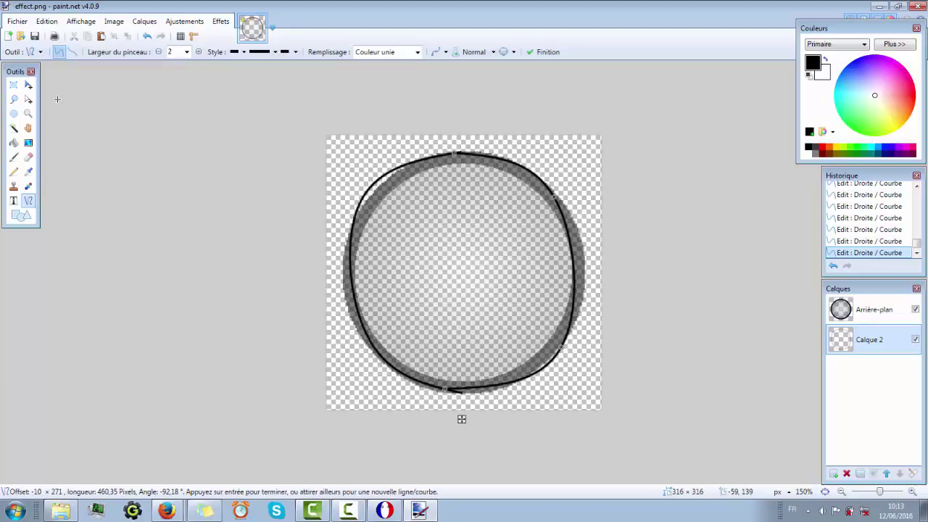
Commit the outline, pick the Eraser at brush width 4 and zoom to 300%
{"action": "left_click", "coordinate": [14, 85]}
{"action": "left_click", "coordinate": [29, 159]}
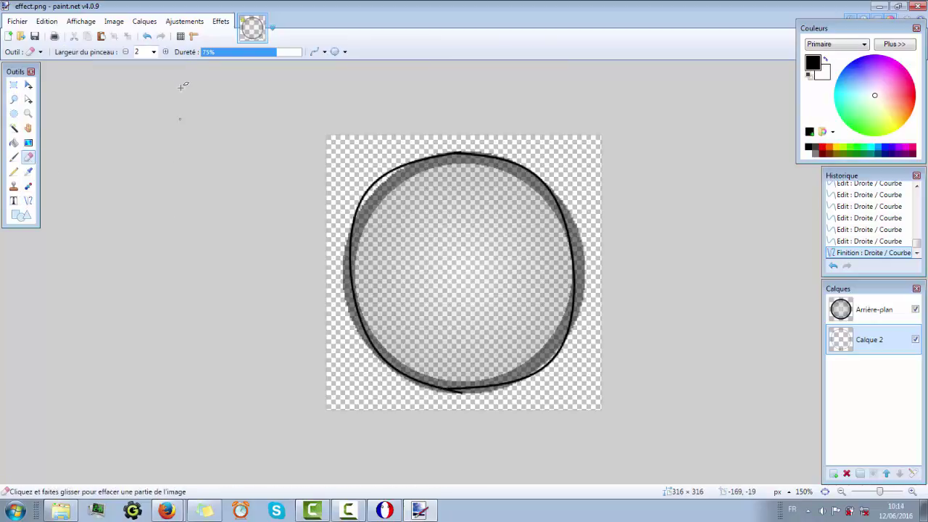
{"action": "left_click", "coordinate": [166, 53]}
{"action": "left_click", "coordinate": [167, 53]}
{"action": "left_click", "coordinate": [913, 491]}
{"action": "left_click", "coordinate": [912, 491]}
Erase the kinks at the outline's bottom and top, then zoom back out
{"action": "scroll", "coordinate": [924, 198], "scroll_direction": "down", "scroll_amount": 2}
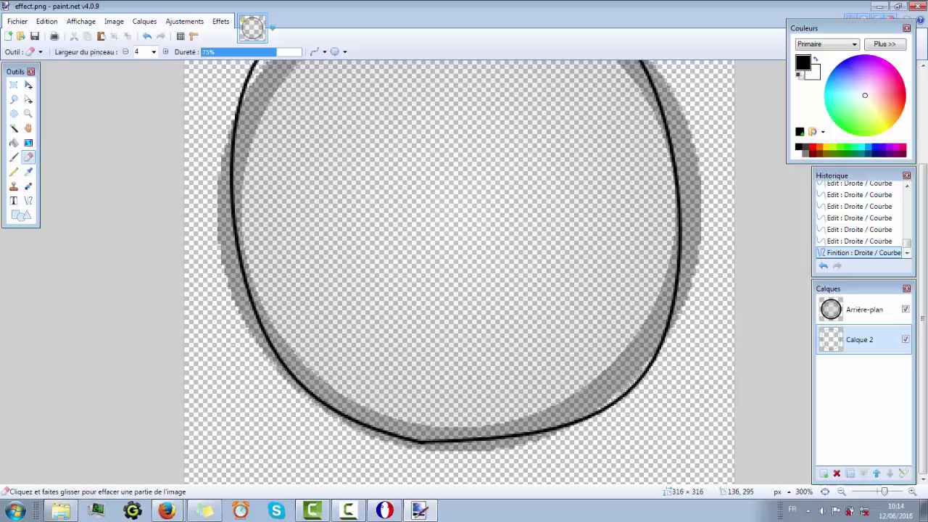
{"action": "left_click", "coordinate": [422, 443]}
{"action": "scroll", "coordinate": [459, 88], "scroll_direction": "up", "scroll_amount": 3}
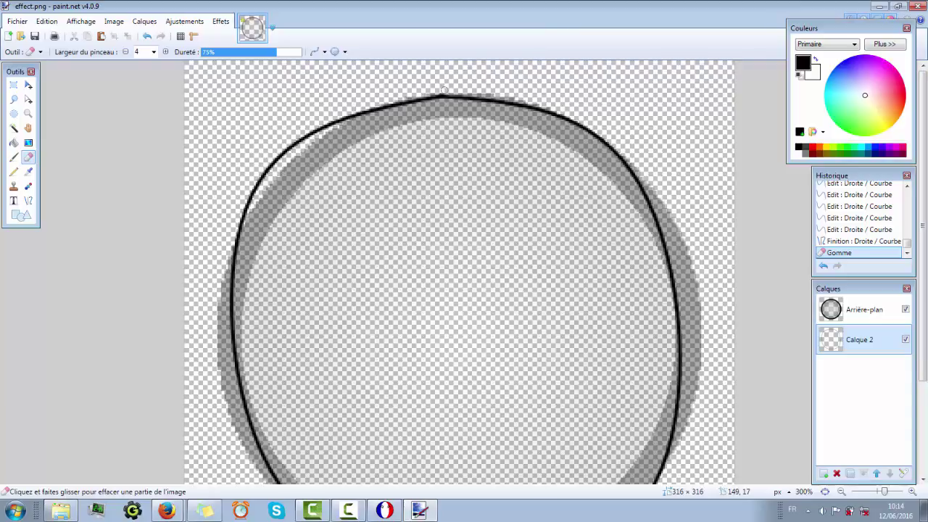
{"action": "left_click", "coordinate": [444, 87]}
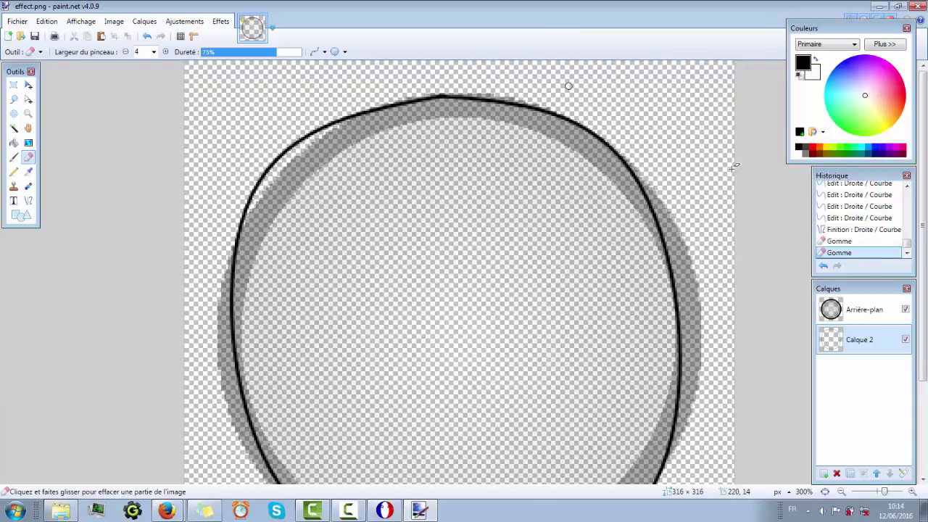
{"action": "left_click", "coordinate": [841, 491]}
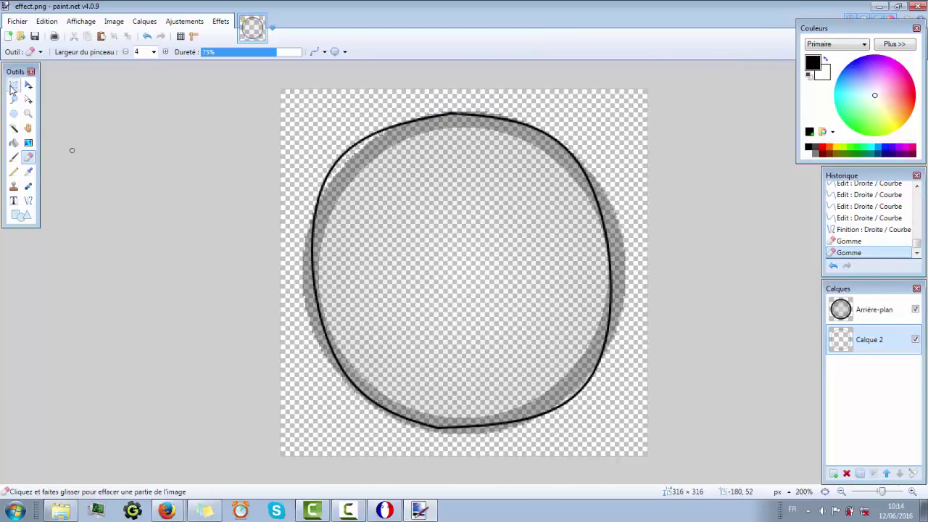
{"action": "left_click", "coordinate": [26, 203]}
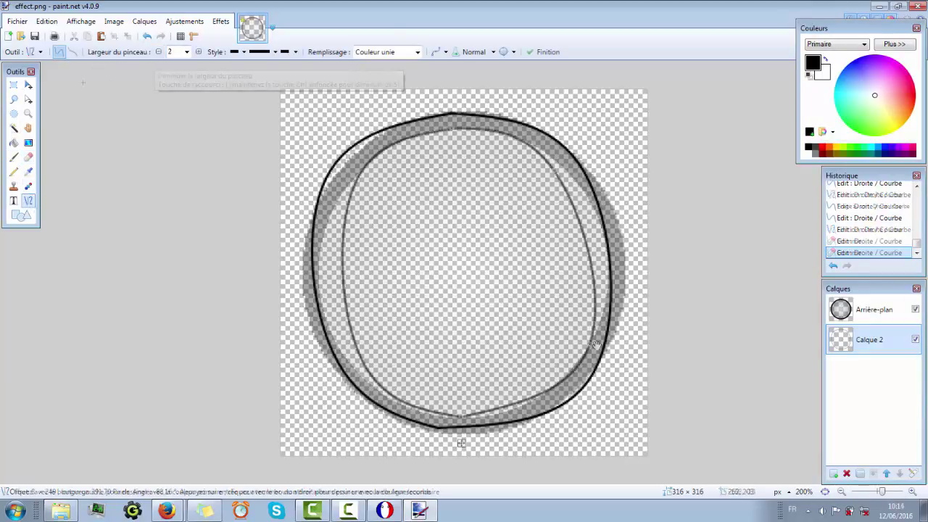
Reshape the inner curve's right side, top point and bottom point inside the circle
{"action": "left_click_drag", "start_coordinate": [596, 319], "coordinate": [588, 344]}
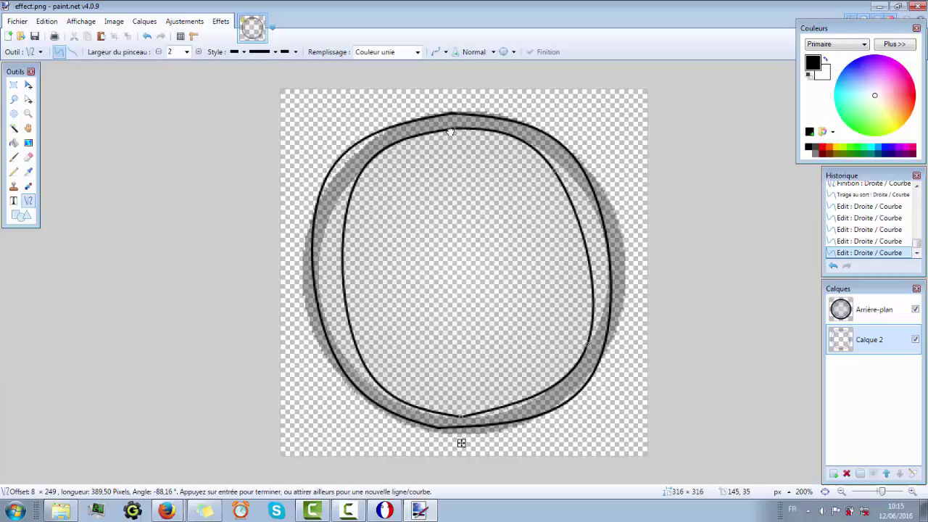
{"action": "left_click_drag", "start_coordinate": [450, 132], "coordinate": [451, 130]}
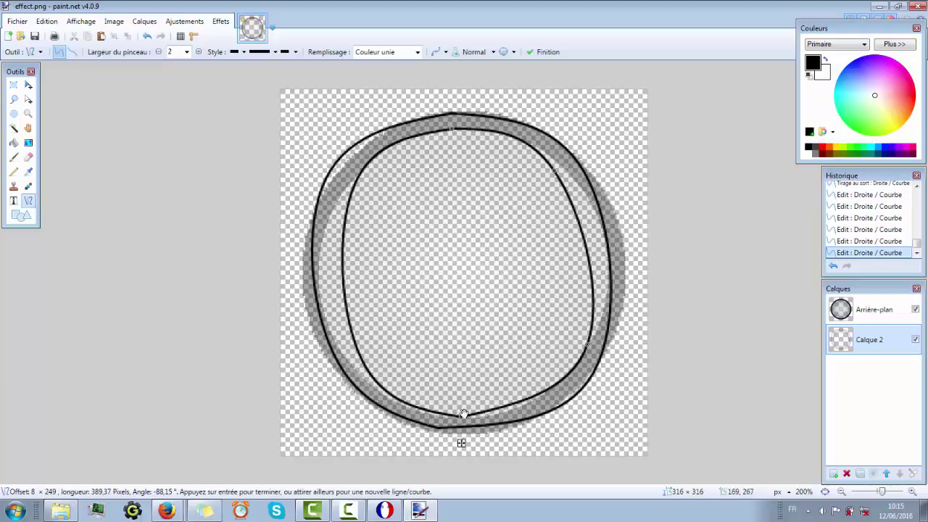
{"action": "left_click_drag", "start_coordinate": [463, 416], "coordinate": [455, 417]}
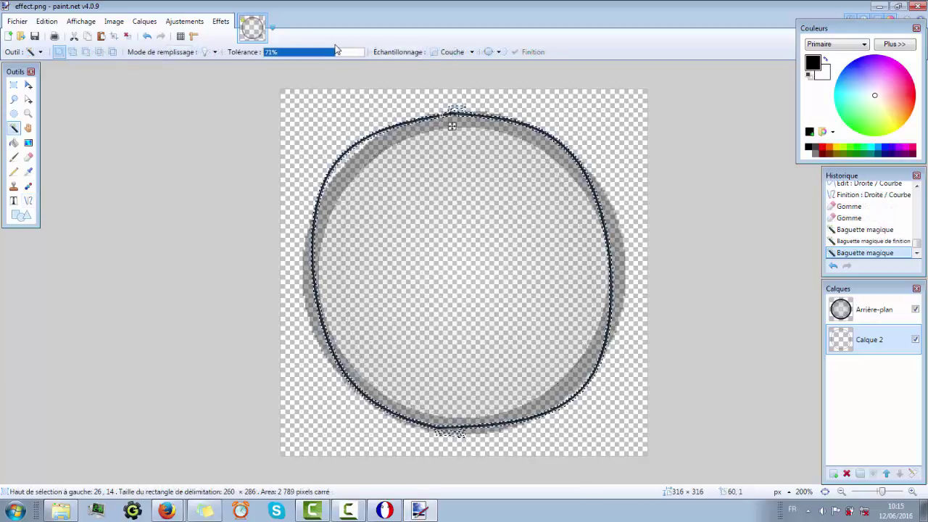
Magic-wand the outline at 66% tolerance, paste a copy and shrink it to about 228 × 240
{"action": "left_click_drag", "start_coordinate": [335, 49], "coordinate": [330, 49]}
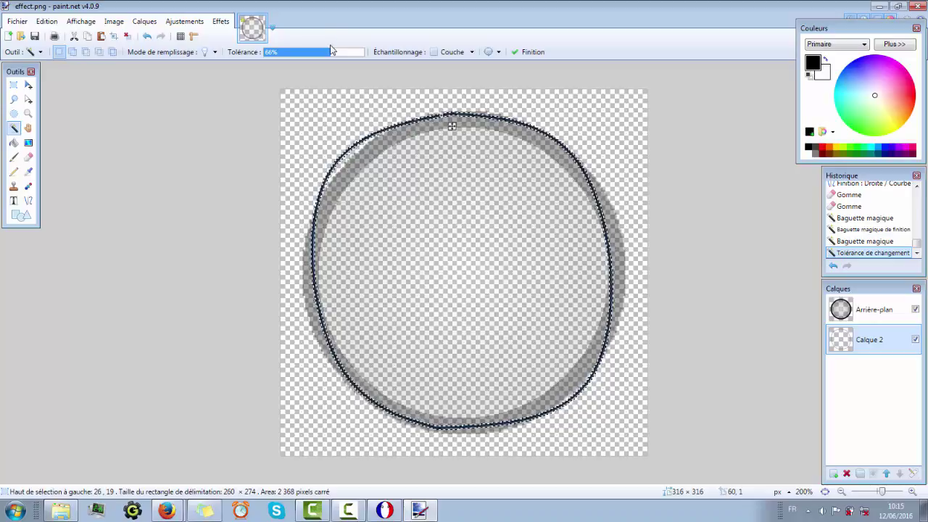
{"action": "key", "text": "s"}
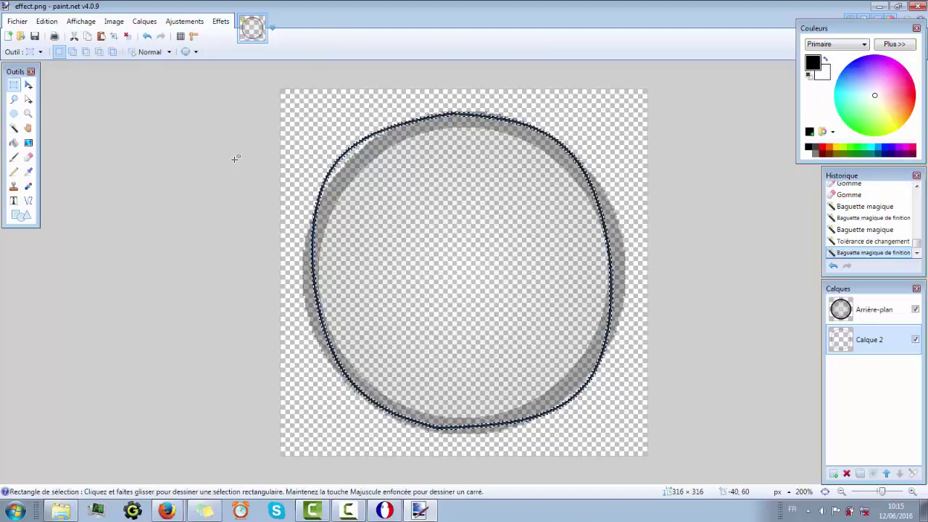
{"action": "key", "text": "ctrl+v"}
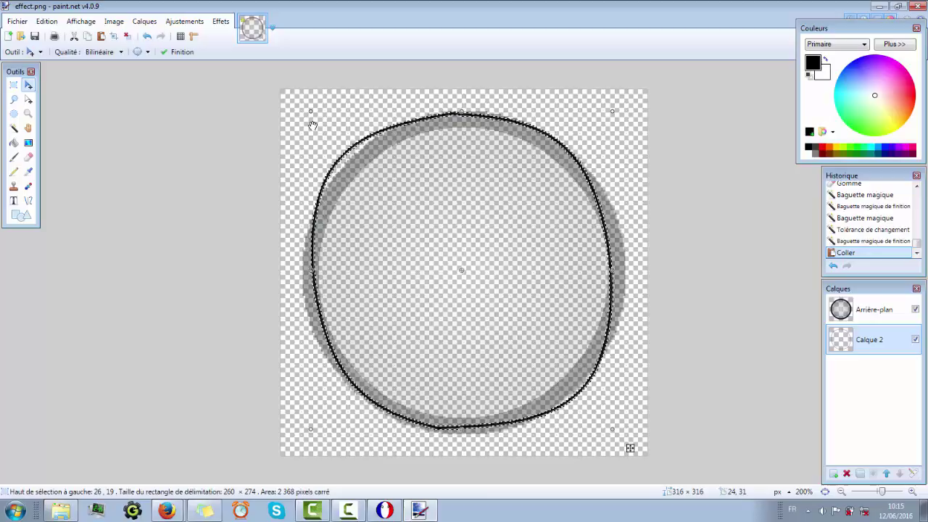
{"action": "left_click_drag", "start_coordinate": [315, 114], "coordinate": [342, 143]}
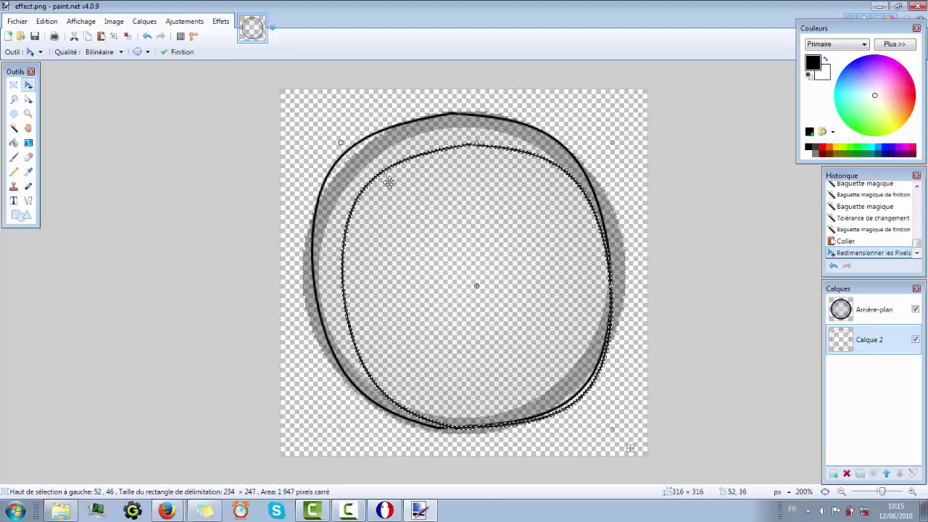
{"action": "left_click_drag", "start_coordinate": [614, 428], "coordinate": [597, 412]}
{"action": "left_click_drag", "start_coordinate": [340, 146], "coordinate": [327, 133]}
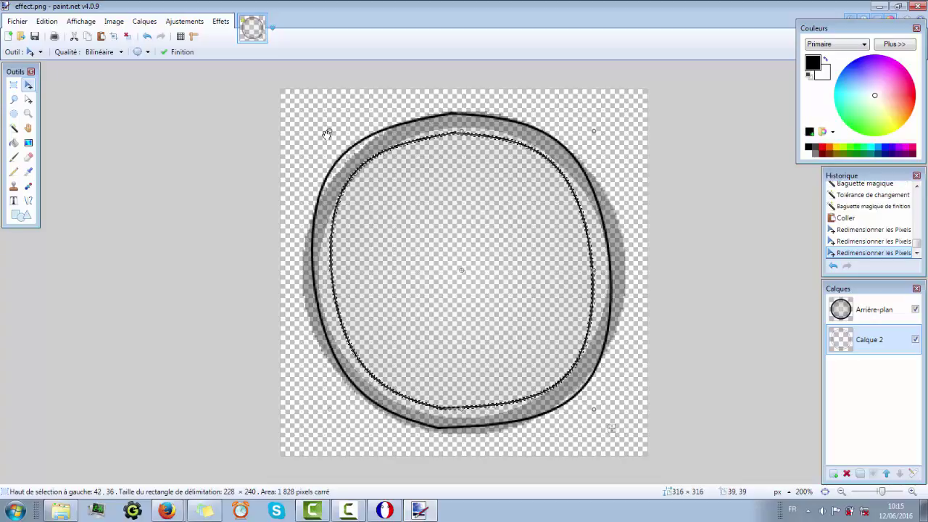
Fill the gap between the two outlines with solid black, then Magic Wand-select the black ring
{"action": "left_click", "coordinate": [13, 85]}
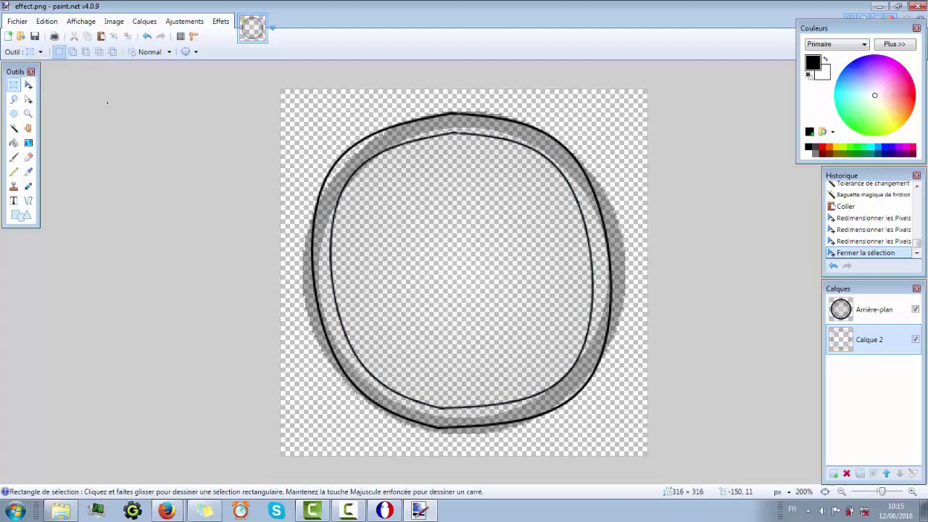
{"action": "key", "text": "ctrl+d"}
{"action": "left_click", "coordinate": [14, 143]}
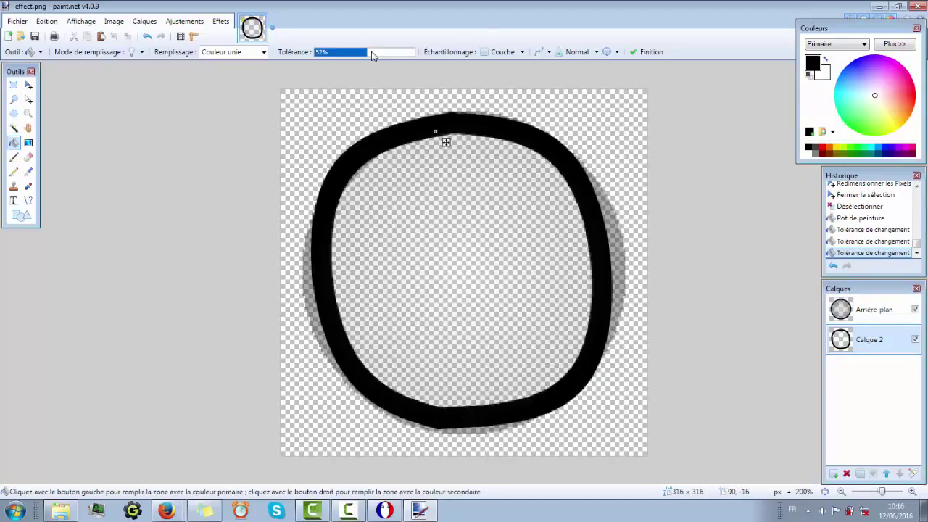
{"action": "left_click", "coordinate": [540, 52]}
{"action": "left_click", "coordinate": [540, 52]}
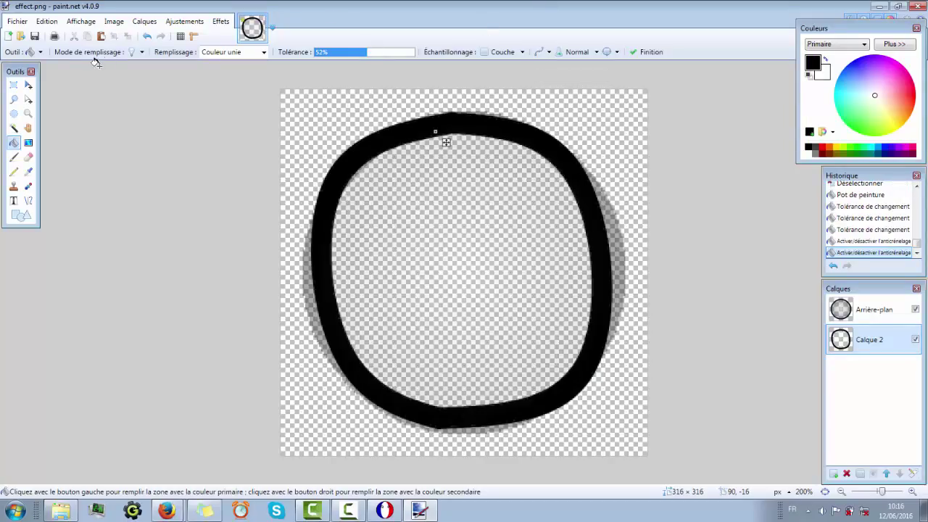
{"action": "left_click", "coordinate": [13, 84]}
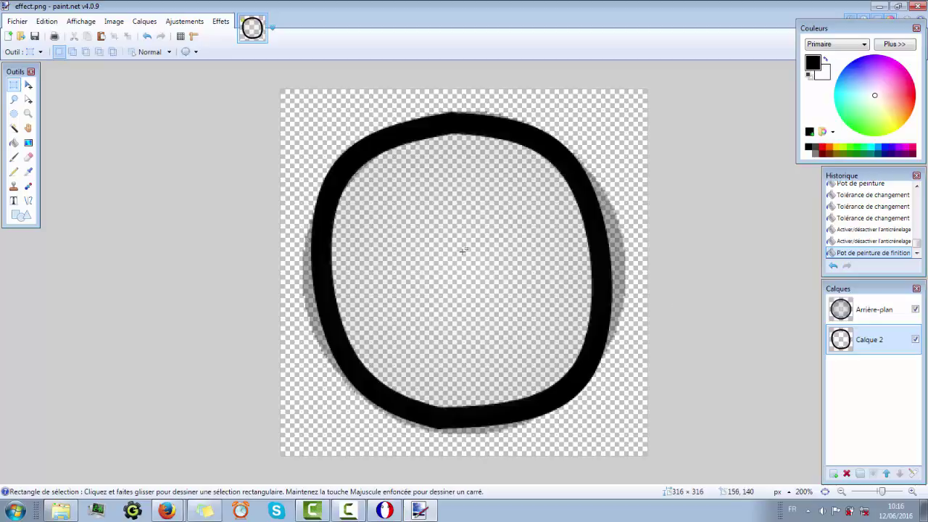
{"action": "left_click", "coordinate": [13, 127]}
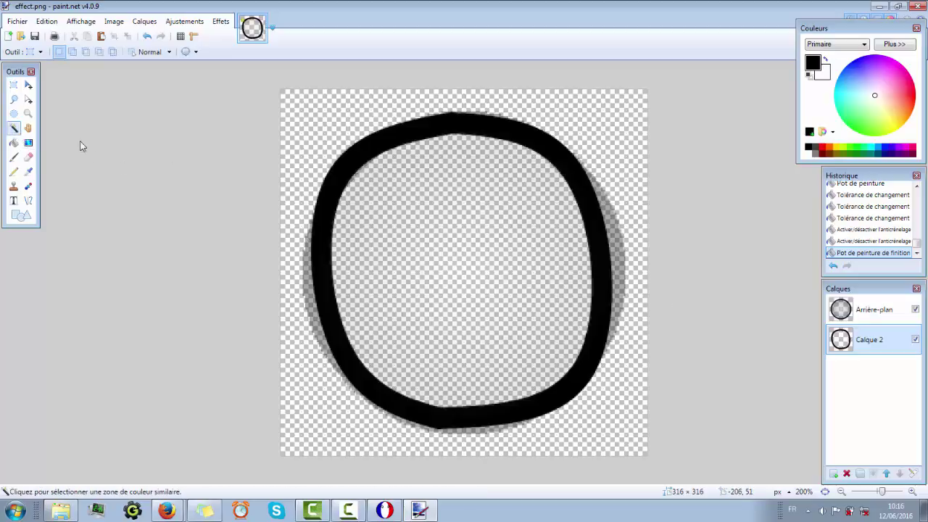
{"action": "left_click", "coordinate": [439, 124]}
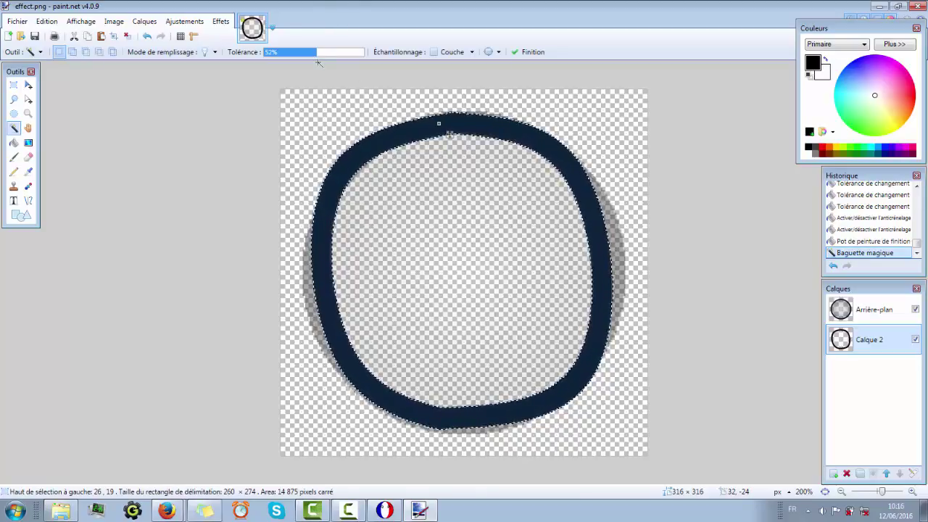
Replace Arrière-plan with Calque 3 below Calque 2, and paste the ring there offset down-right
{"action": "left_click", "coordinate": [833, 474]}
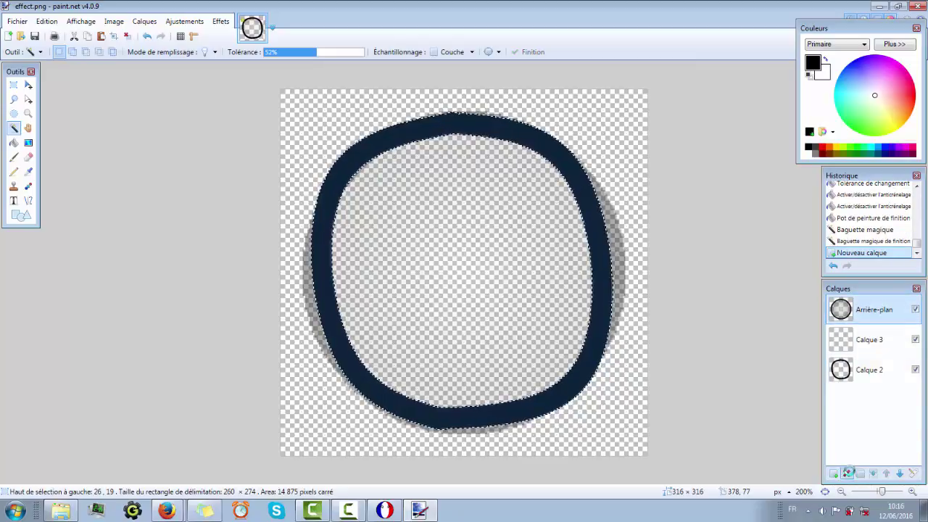
{"action": "left_click", "coordinate": [847, 473]}
{"action": "left_click_drag", "start_coordinate": [863, 319], "coordinate": [864, 375]}
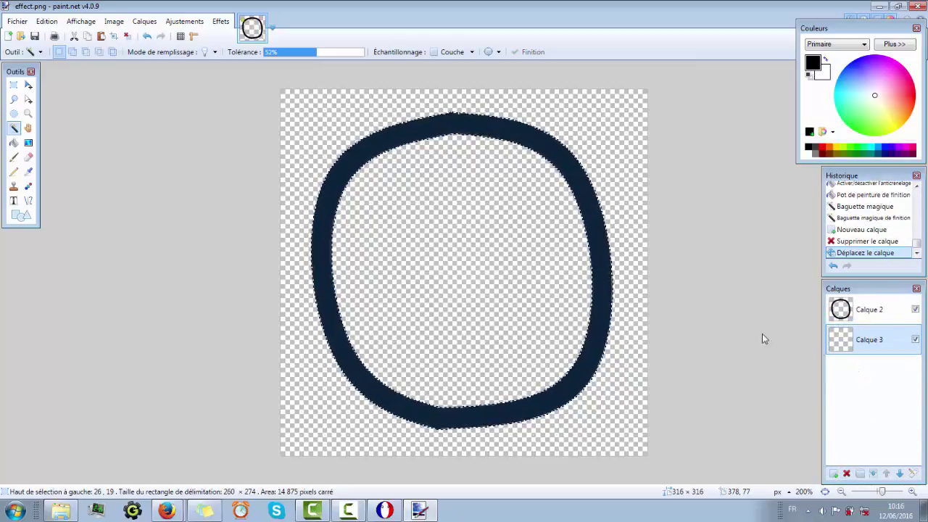
{"action": "key", "text": "ctrl+v"}
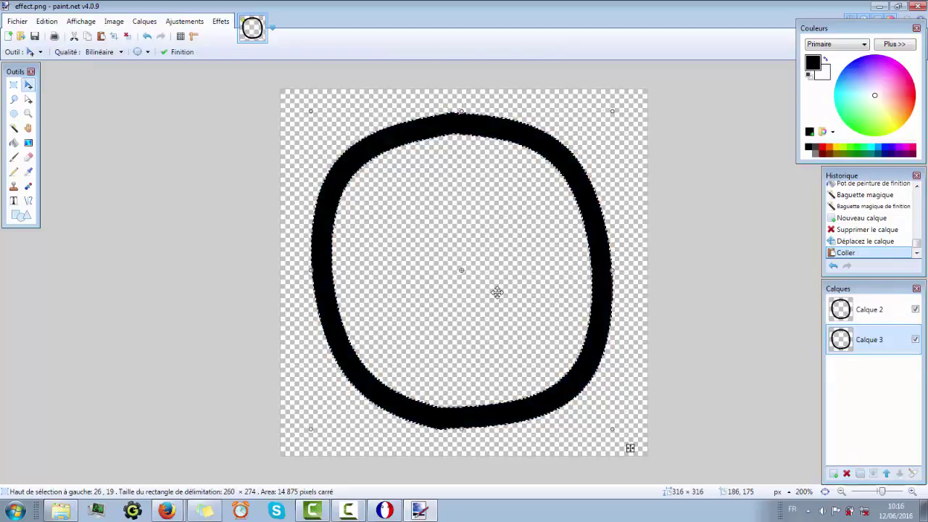
{"action": "left_click_drag", "start_coordinate": [535, 249], "coordinate": [543, 262]}
Lighten the pasted ring to grey with Hue/Saturation and set its layer opacity to 184
{"action": "key", "text": "F4"}
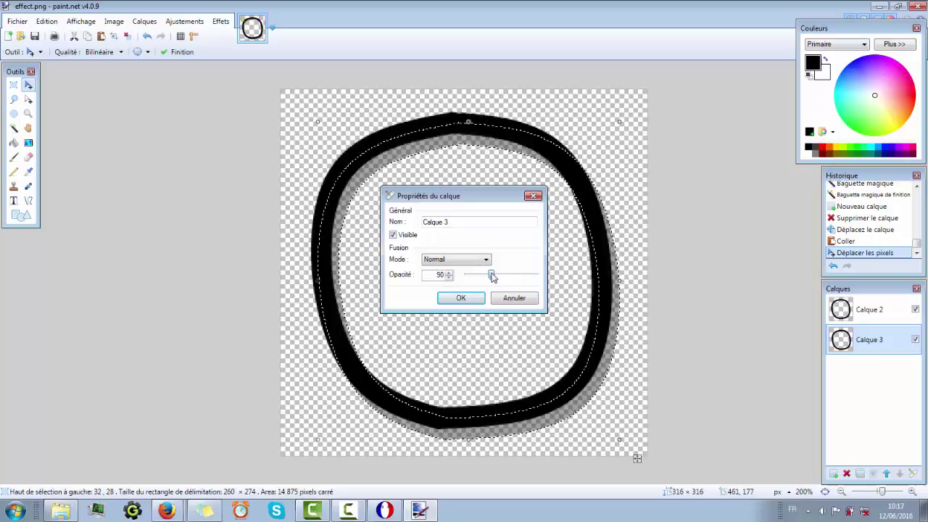
{"action": "left_click", "coordinate": [460, 298]}
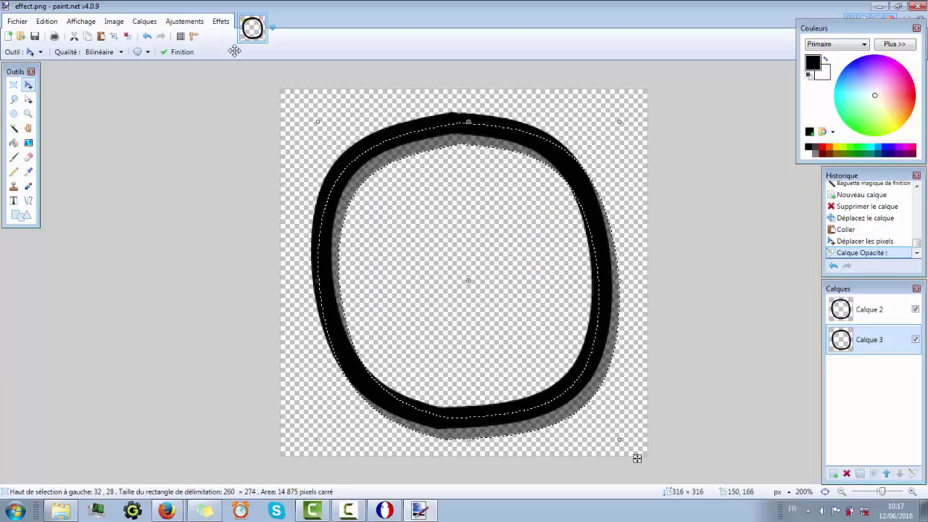
{"action": "key", "text": "ctrl+shift+u"}
{"action": "left_click_drag", "start_coordinate": [436, 278], "coordinate": [461, 279]}
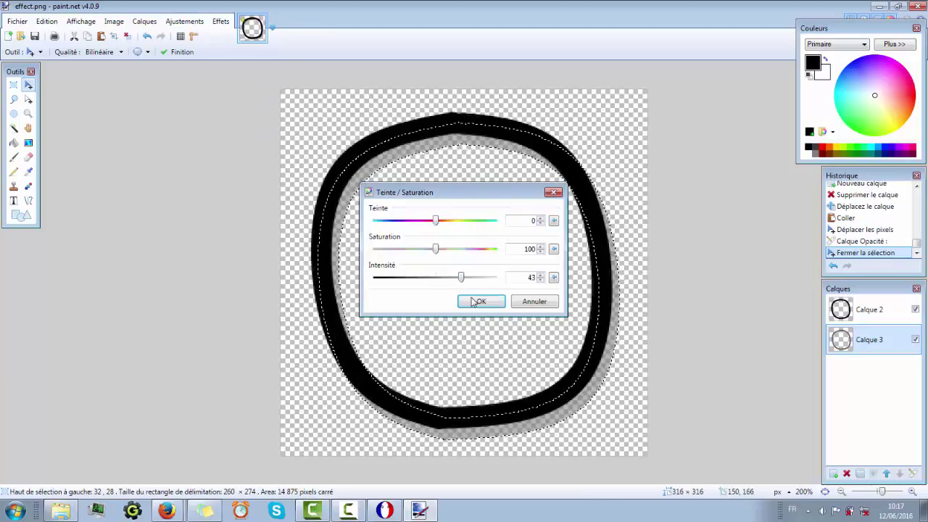
{"action": "left_click", "coordinate": [476, 301]}
{"action": "key", "text": "F4"}
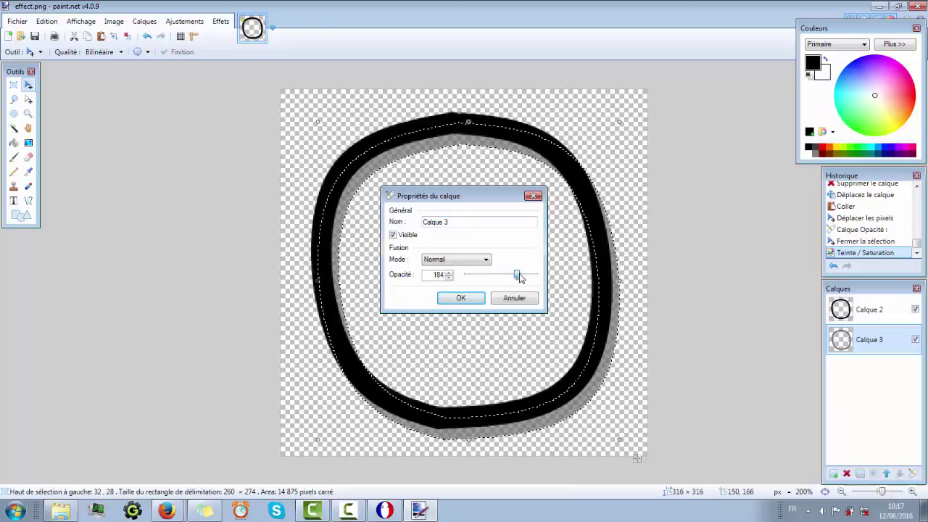
{"action": "left_click", "coordinate": [464, 299]}
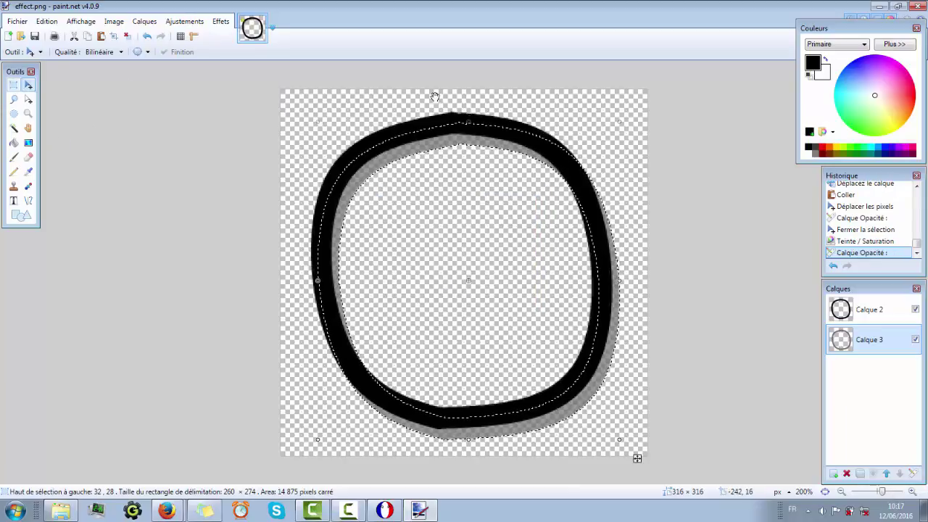
{"action": "left_click", "coordinate": [858, 312]}
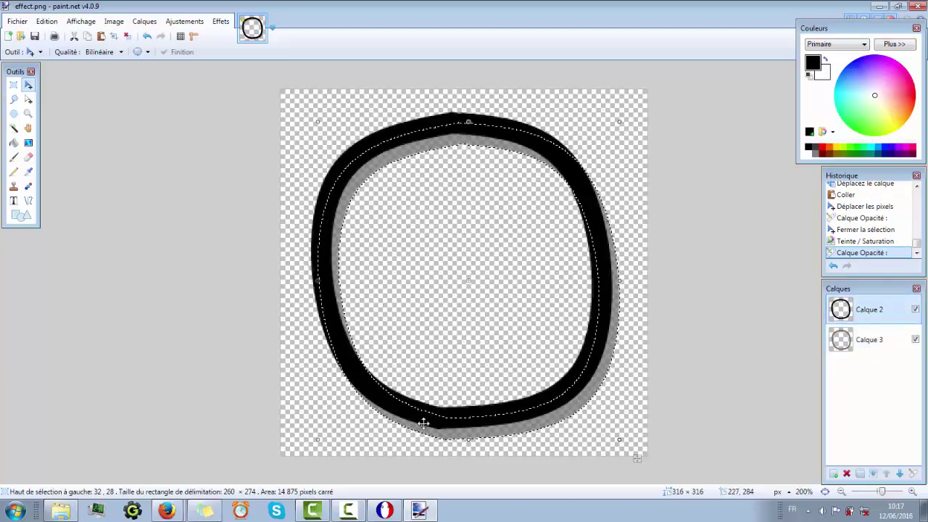
Magic Wand-select the ring area, using subtract mode and 60% tolerance
{"action": "left_click", "coordinate": [13, 128]}
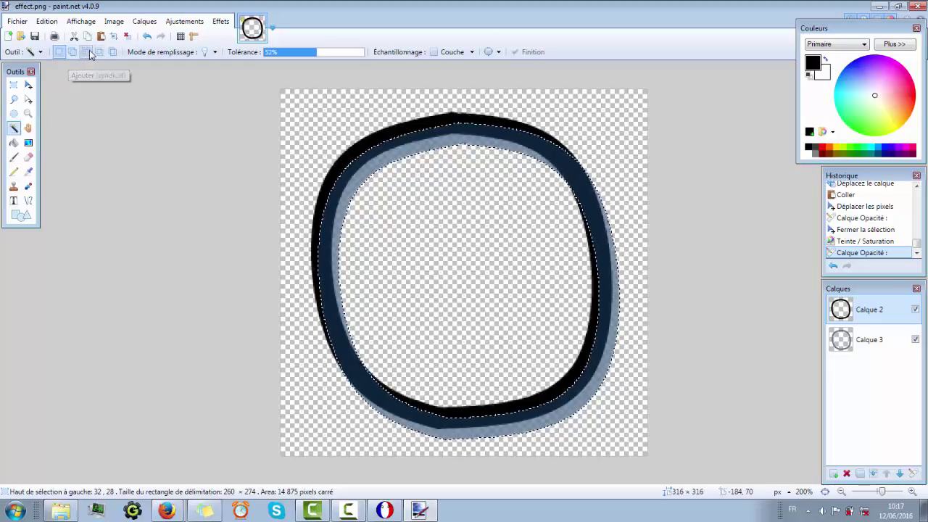
{"action": "left_click", "coordinate": [115, 53]}
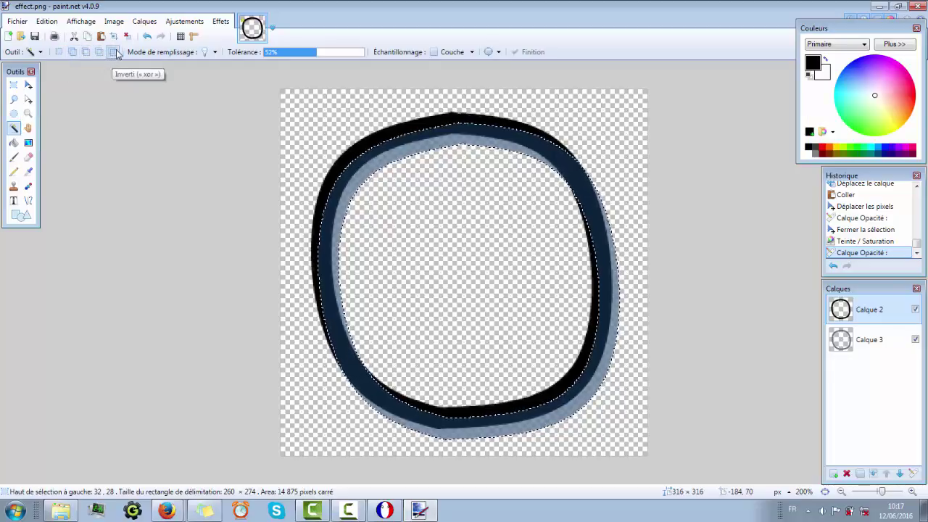
{"action": "left_click", "coordinate": [466, 231]}
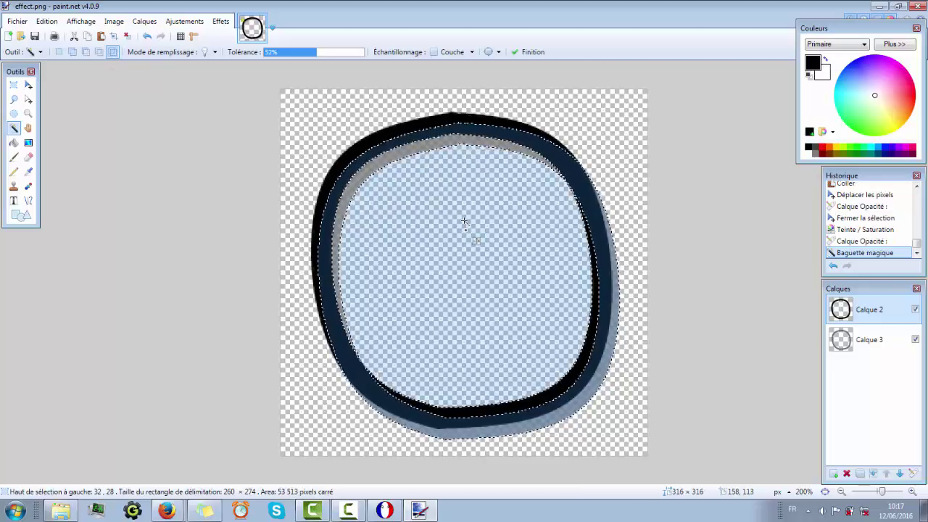
{"action": "left_click", "coordinate": [834, 266]}
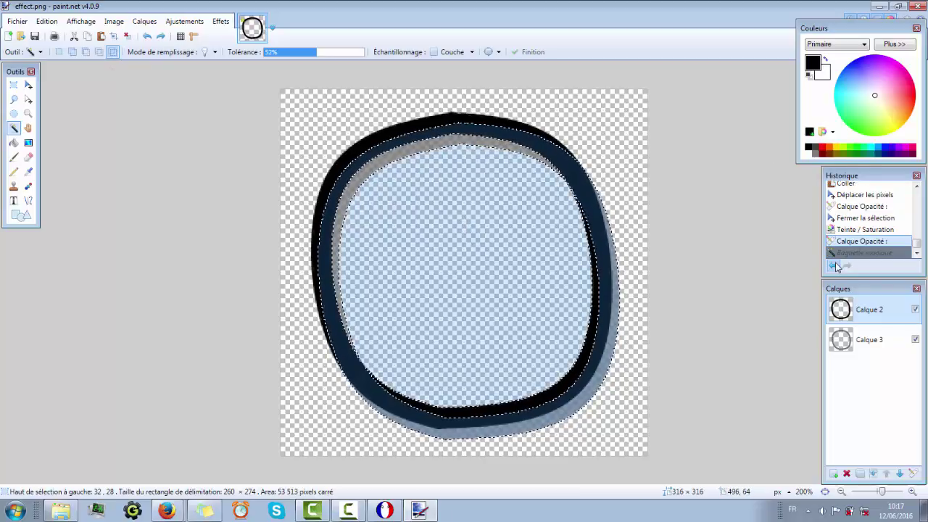
{"action": "left_click", "coordinate": [416, 196]}
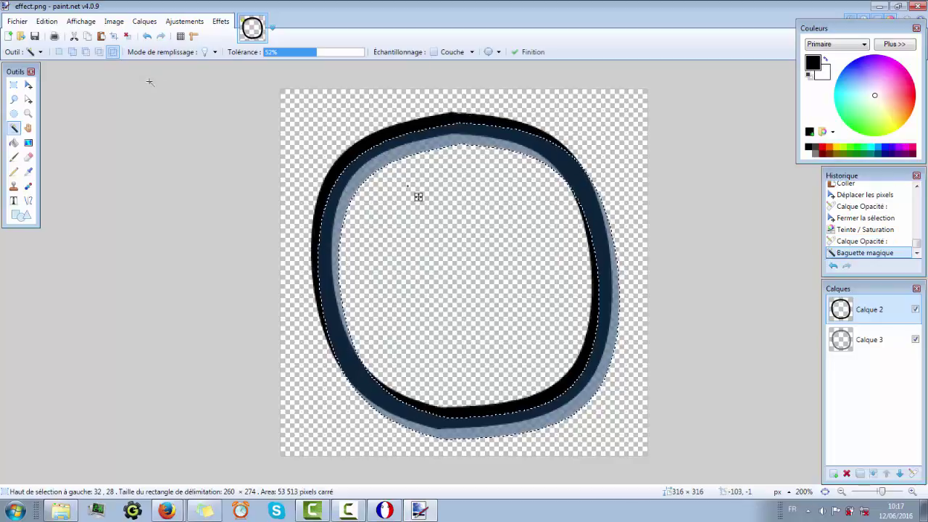
{"action": "left_click", "coordinate": [86, 52]}
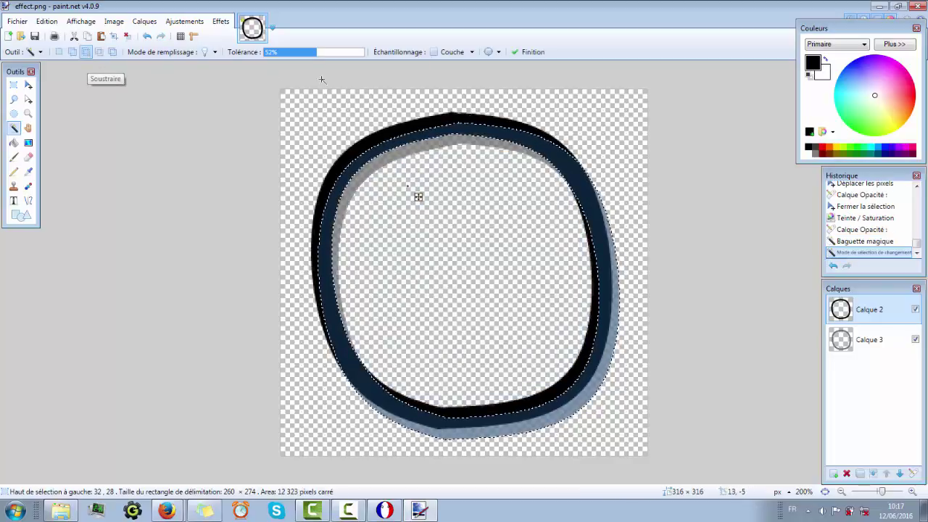
{"action": "left_click_drag", "start_coordinate": [314, 53], "coordinate": [327, 55]}
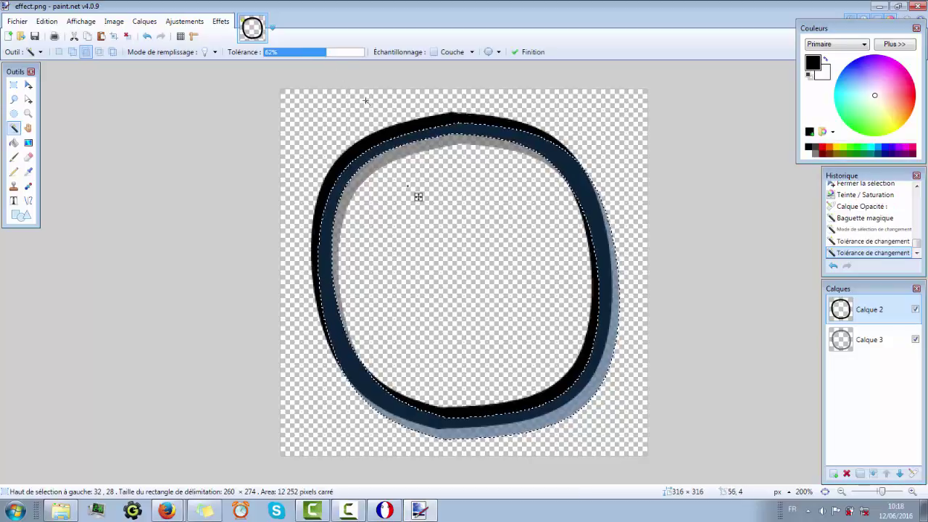
On Calque 3, invert the selection and delete the stray shading around the ring
{"action": "left_click", "coordinate": [863, 347]}
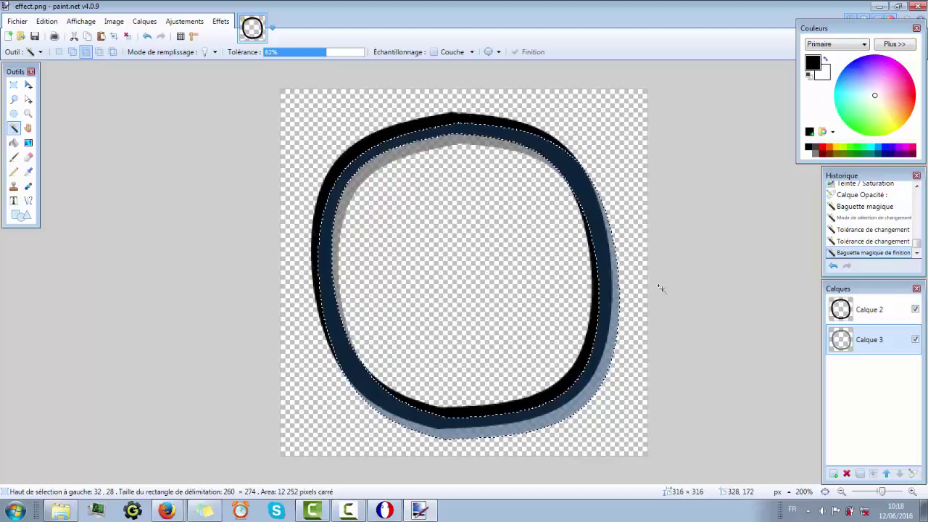
{"action": "key", "text": "ctrl+i"}
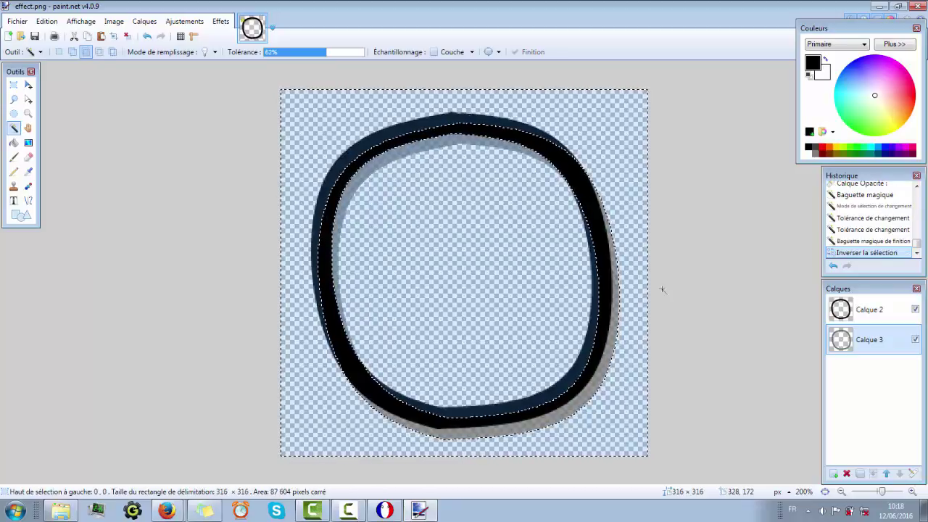
{"action": "key", "text": "Delete"}
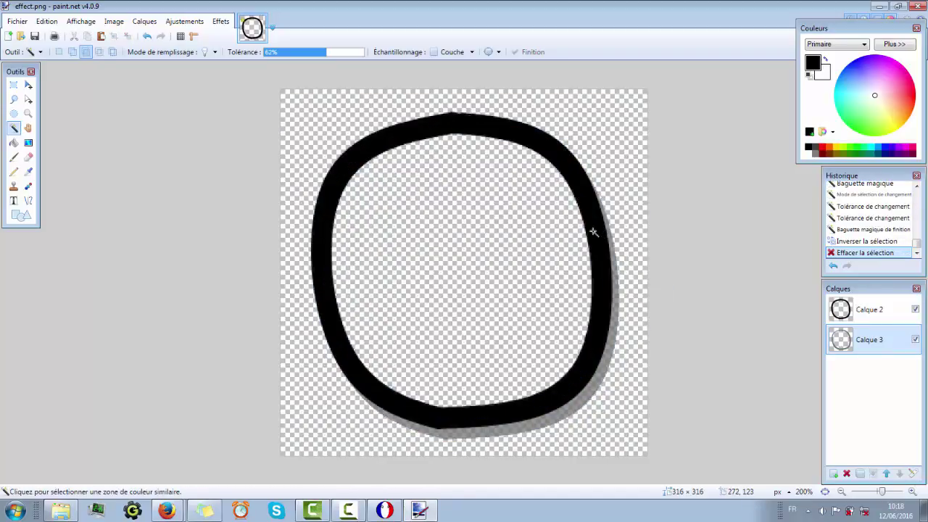
{"action": "left_click", "coordinate": [13, 84]}
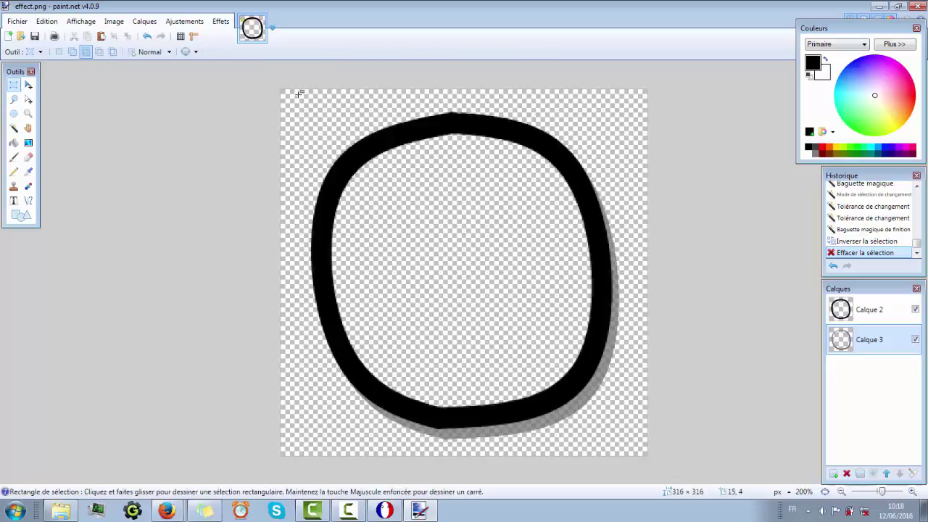
{"action": "left_click_drag", "start_coordinate": [293, 99], "coordinate": [620, 439]}
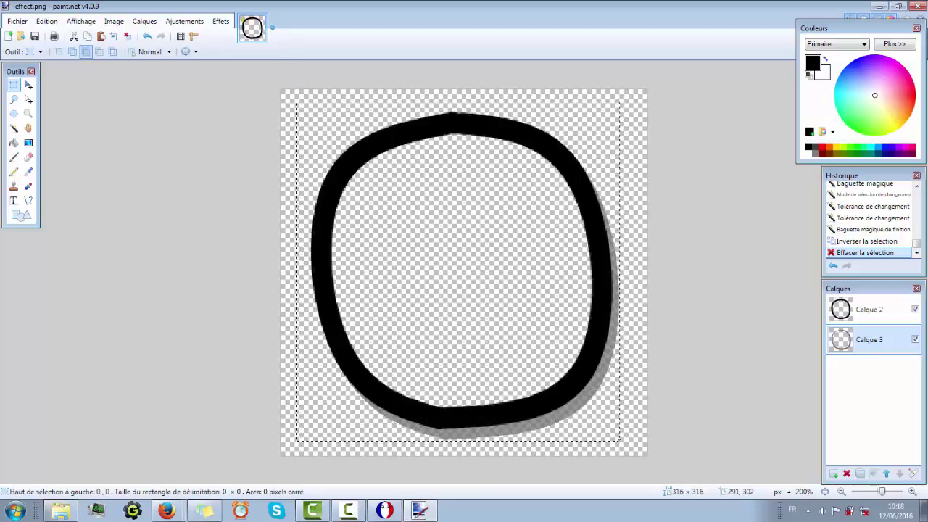
Select a rectangle around the ring, tighten its top and left edges, and crop to 267×283
{"action": "left_click", "coordinate": [620, 440]}
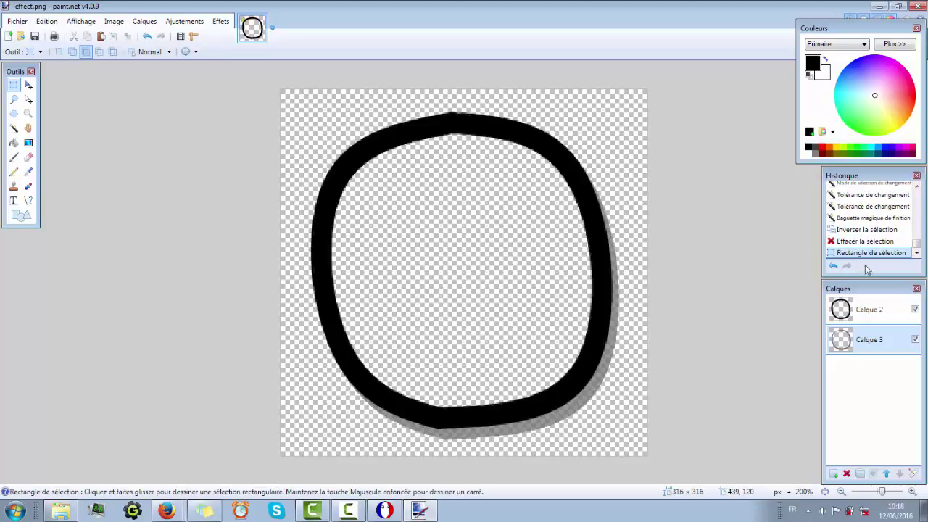
{"action": "left_click", "coordinate": [833, 266]}
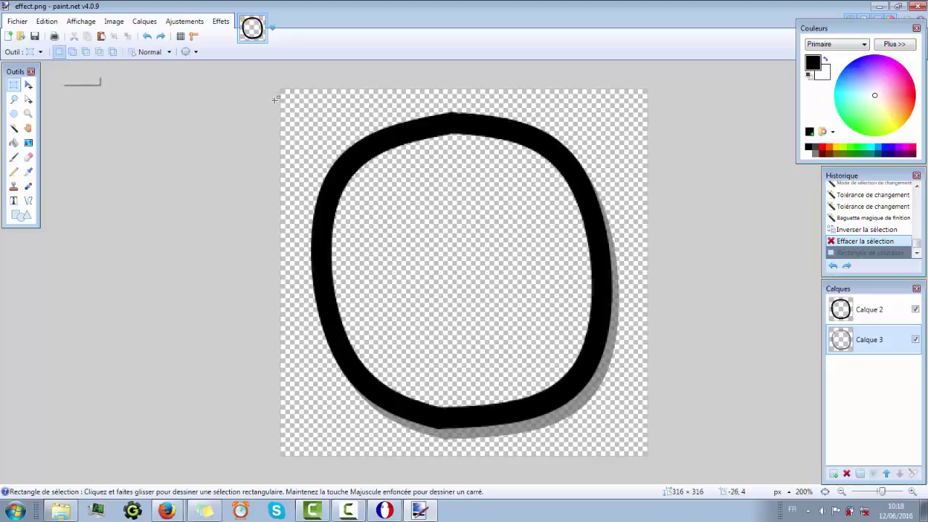
{"action": "left_click_drag", "start_coordinate": [310, 105], "coordinate": [619, 439]}
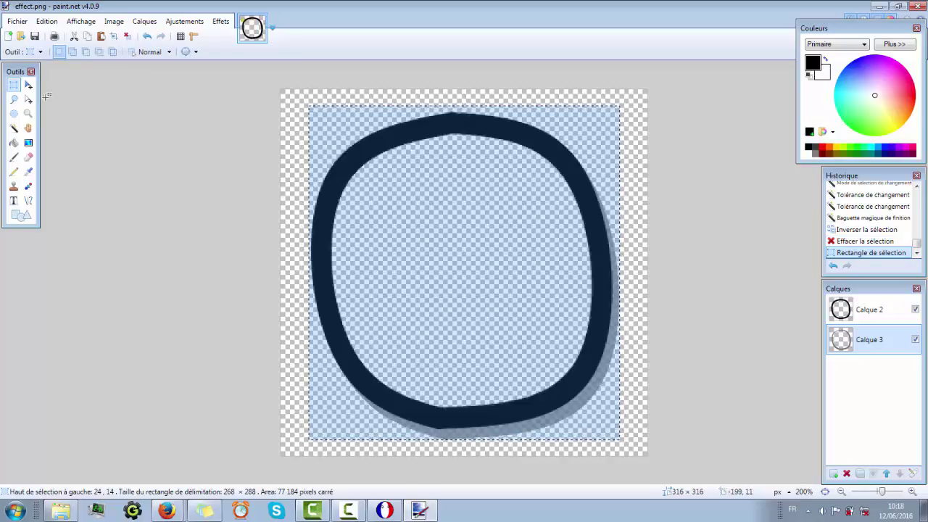
{"action": "left_click", "coordinate": [28, 99]}
{"action": "left_click_drag", "start_coordinate": [464, 106], "coordinate": [464, 114]}
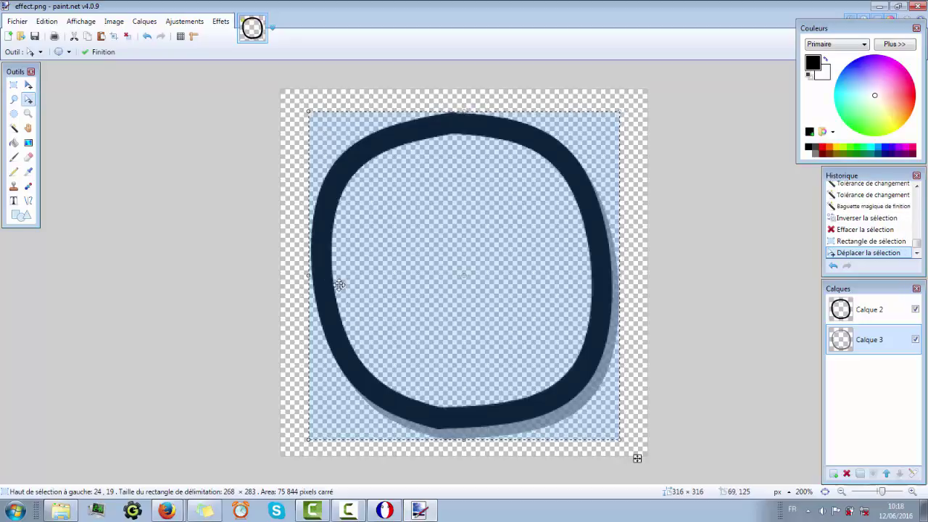
{"action": "left_click_drag", "start_coordinate": [310, 274], "coordinate": [310, 278]}
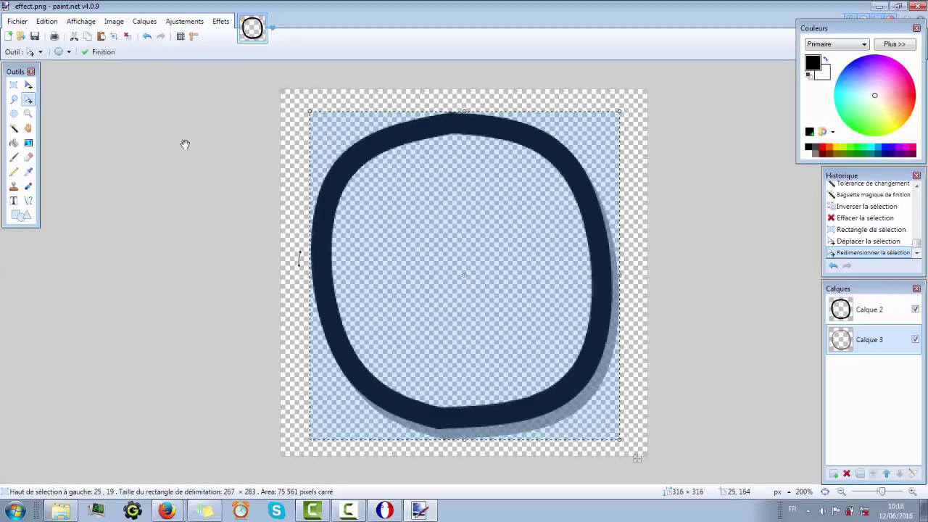
{"action": "left_click", "coordinate": [113, 38]}
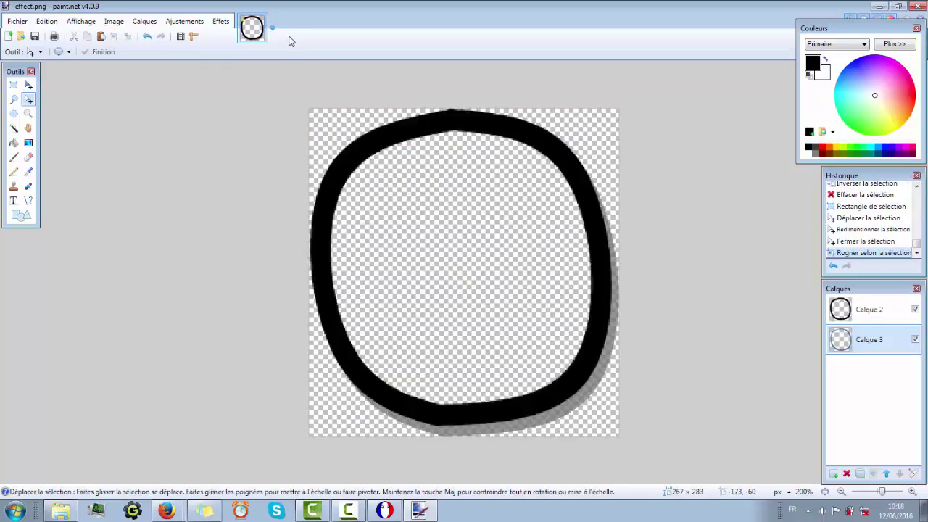
Save the image as PNG over effect.png, confirming the replace and flattening the layers
{"action": "left_click", "coordinate": [13, 85]}
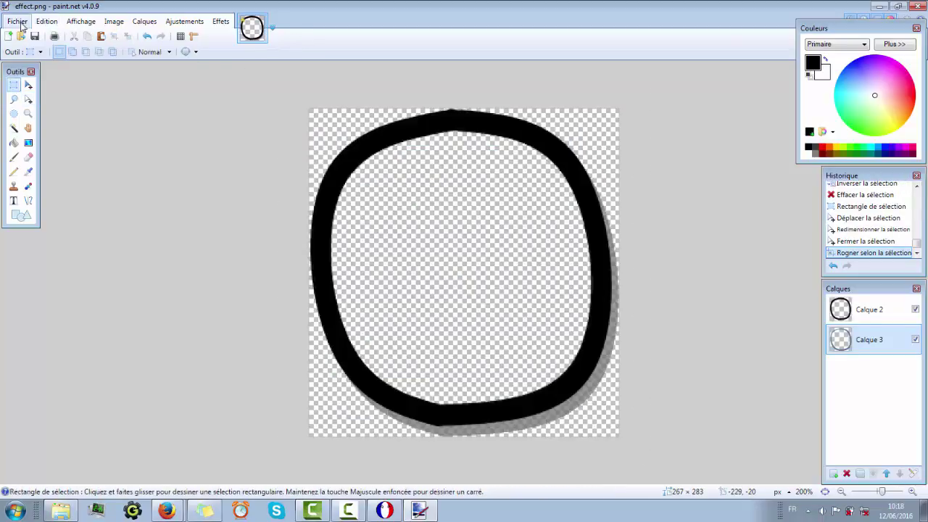
{"action": "left_click", "coordinate": [18, 22]}
{"action": "left_click", "coordinate": [54, 118]}
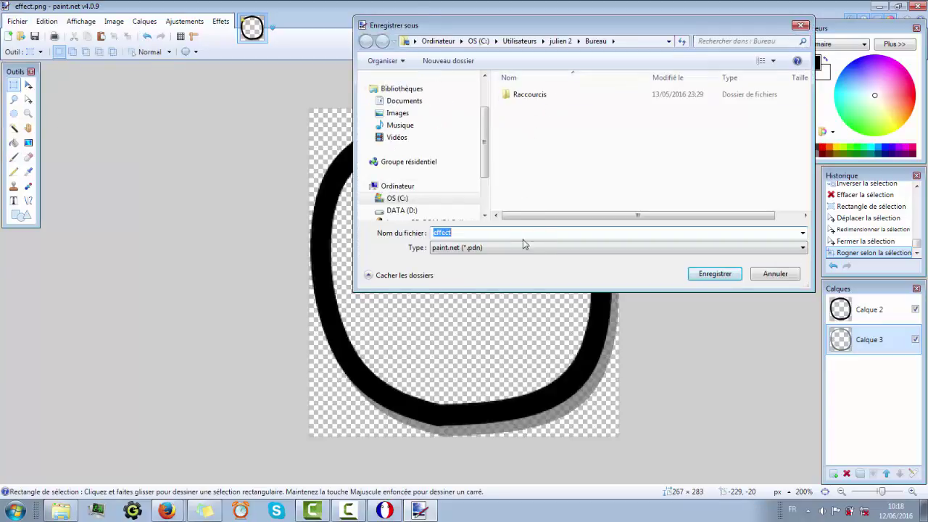
{"action": "left_click", "coordinate": [513, 248]}
{"action": "left_click", "coordinate": [461, 292]}
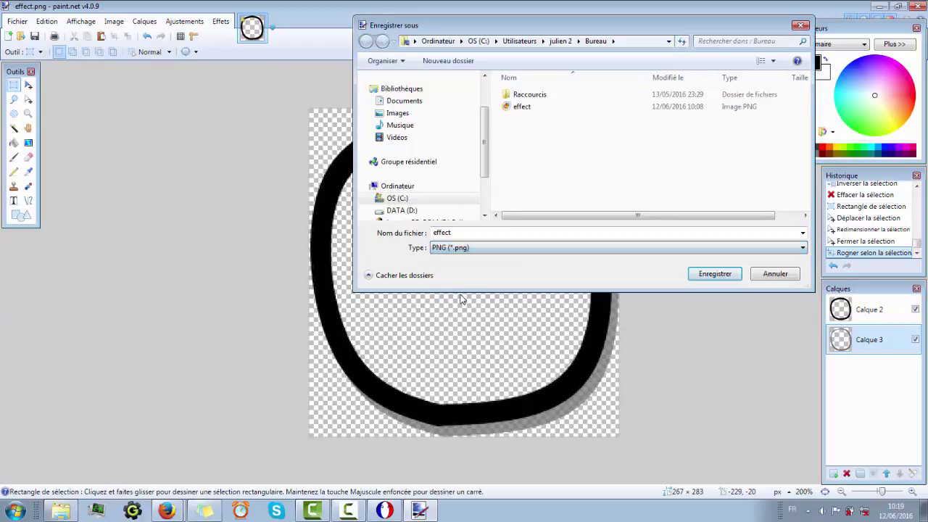
{"action": "double_click", "coordinate": [464, 232]}
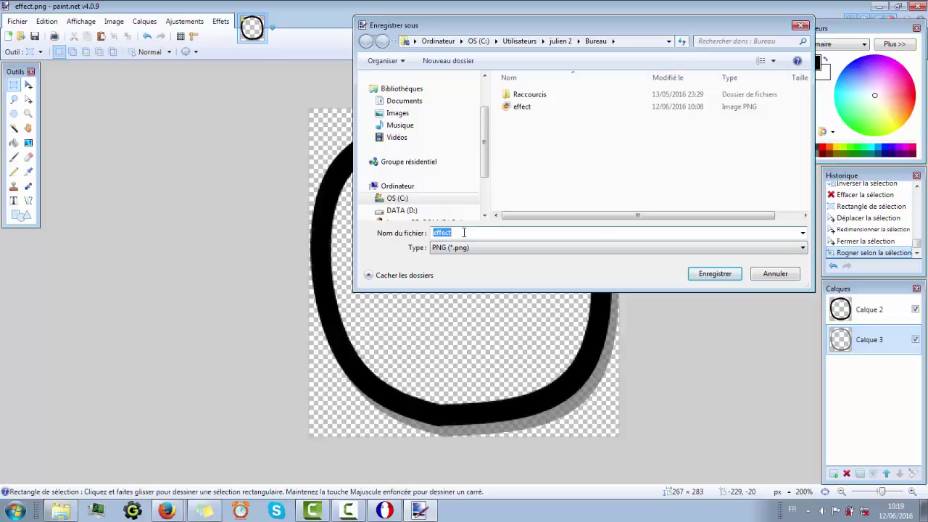
{"action": "double_click", "coordinate": [540, 114]}
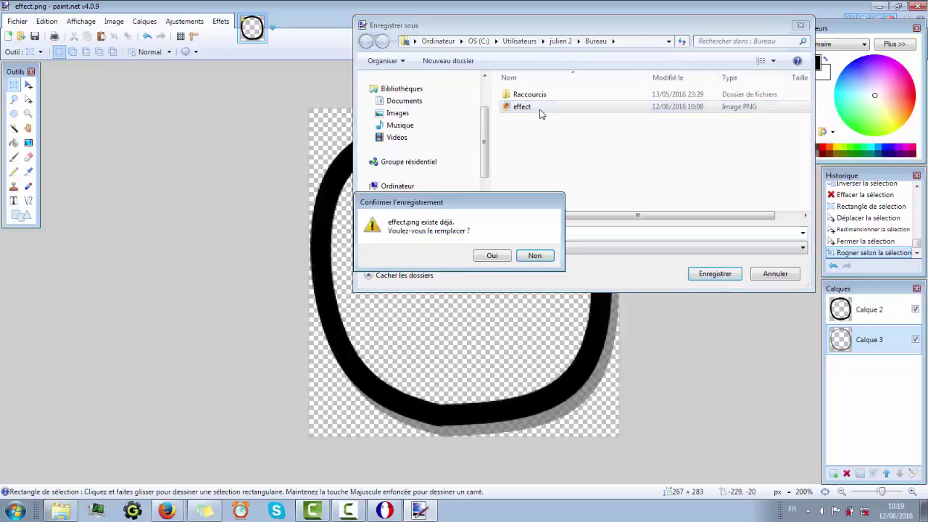
{"action": "left_click", "coordinate": [493, 256]}
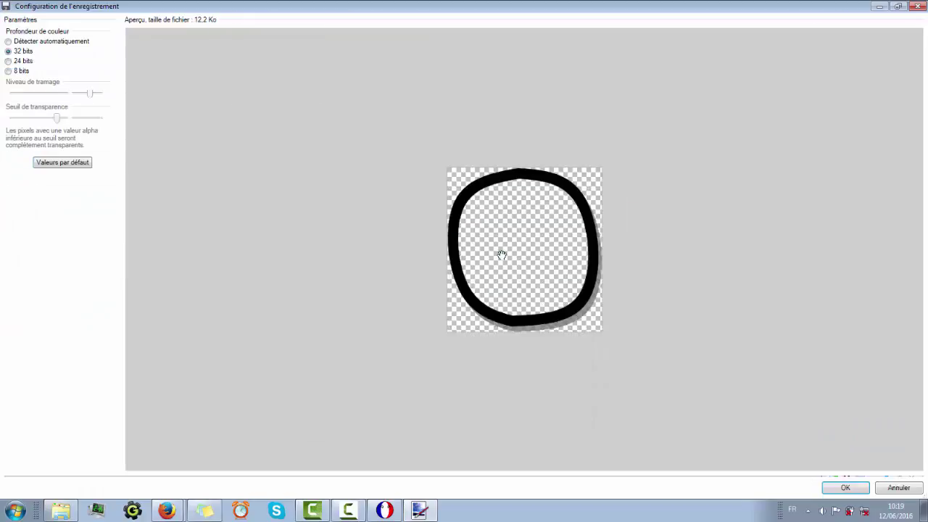
{"action": "left_click", "coordinate": [838, 488]}
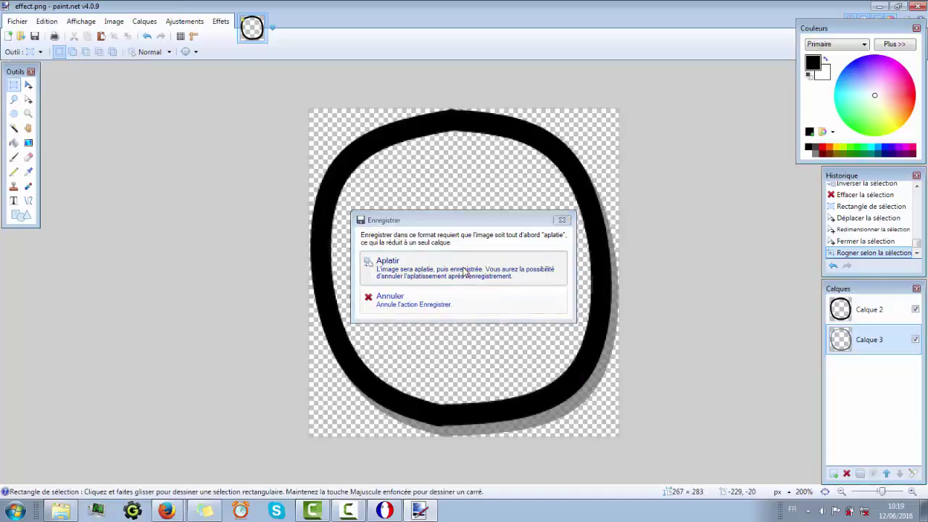
{"action": "left_click", "coordinate": [462, 270]}
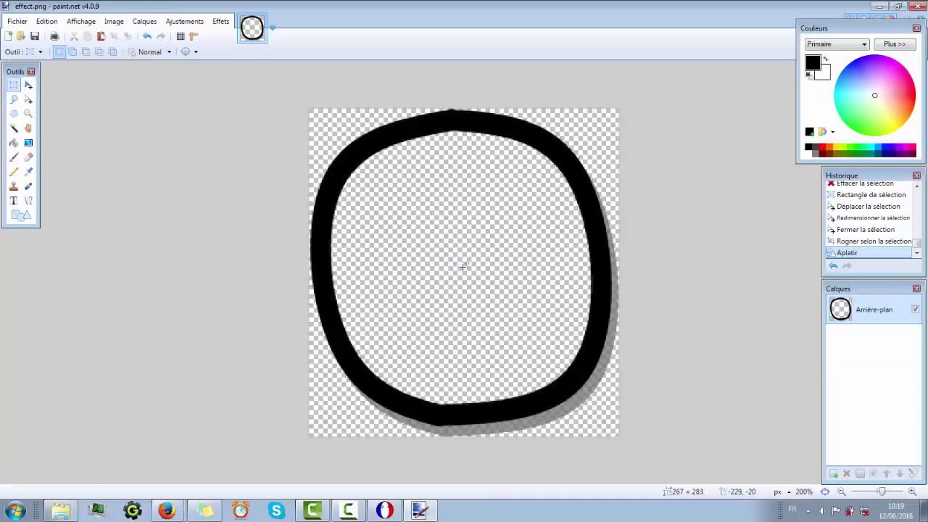
Back in Country Ball Maker, load the Ethiopie flag with the new black ring
{"action": "left_click", "coordinate": [925, 512]}
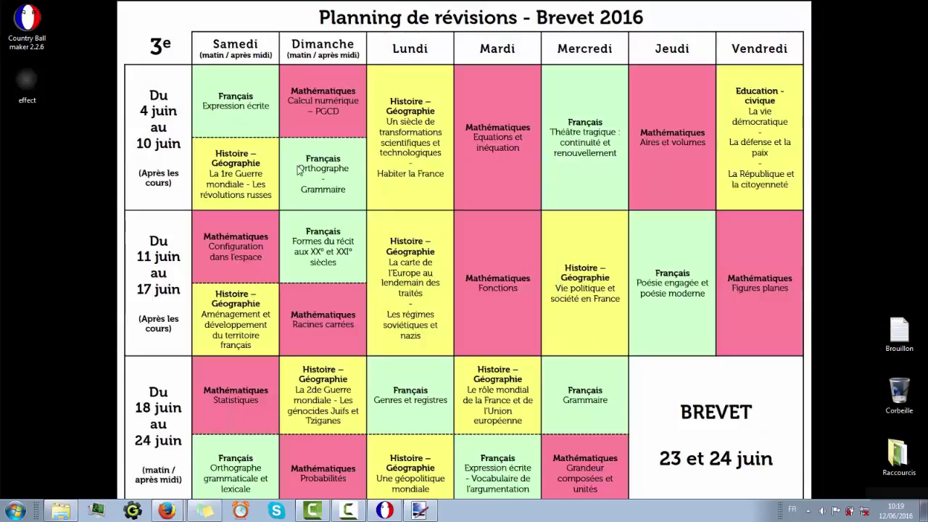
{"action": "left_click", "coordinate": [42, 84]}
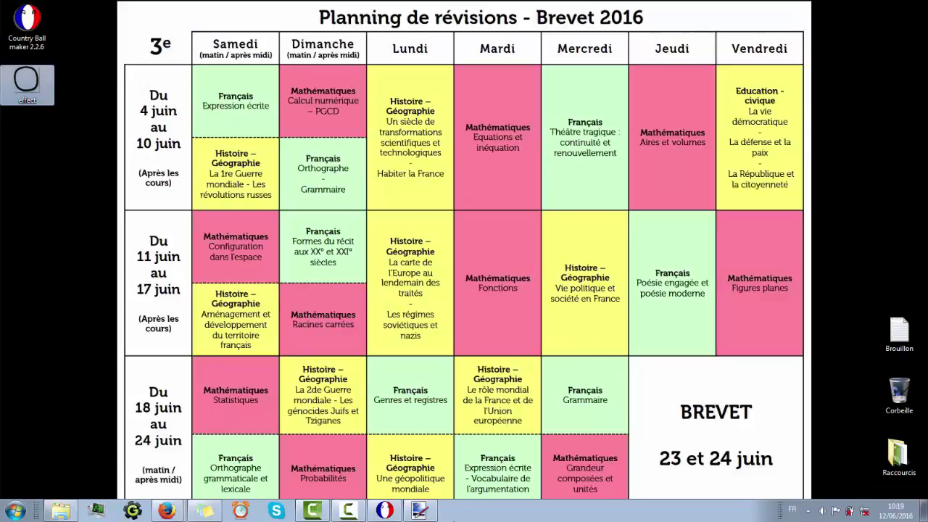
{"action": "left_click", "coordinate": [384, 511]}
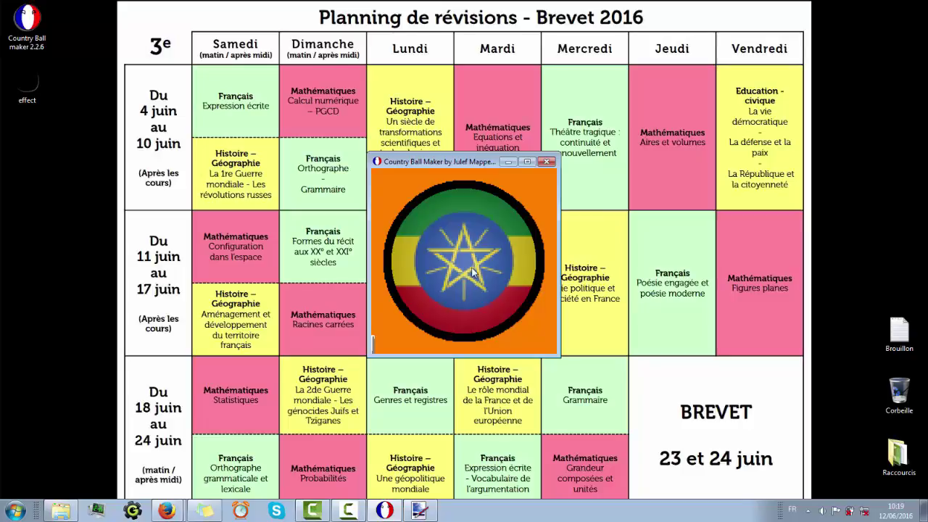
{"action": "left_click", "coordinate": [472, 272]}
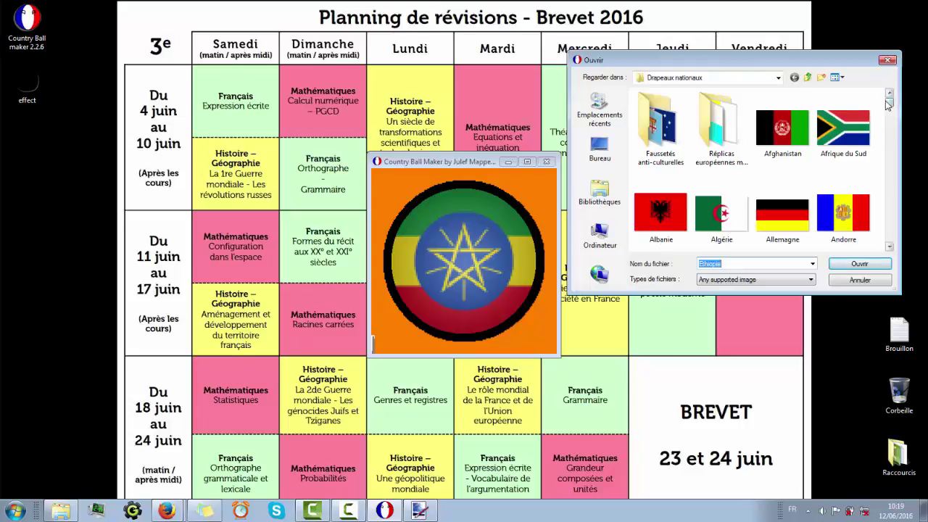
{"action": "scroll", "coordinate": [899, 245], "scroll_direction": "down", "scroll_amount": 10}
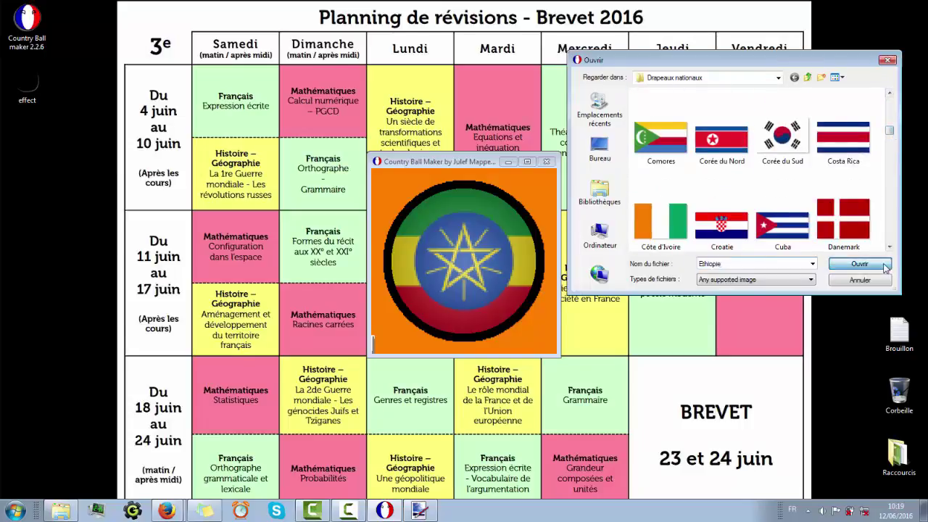
{"action": "left_click", "coordinate": [841, 264]}
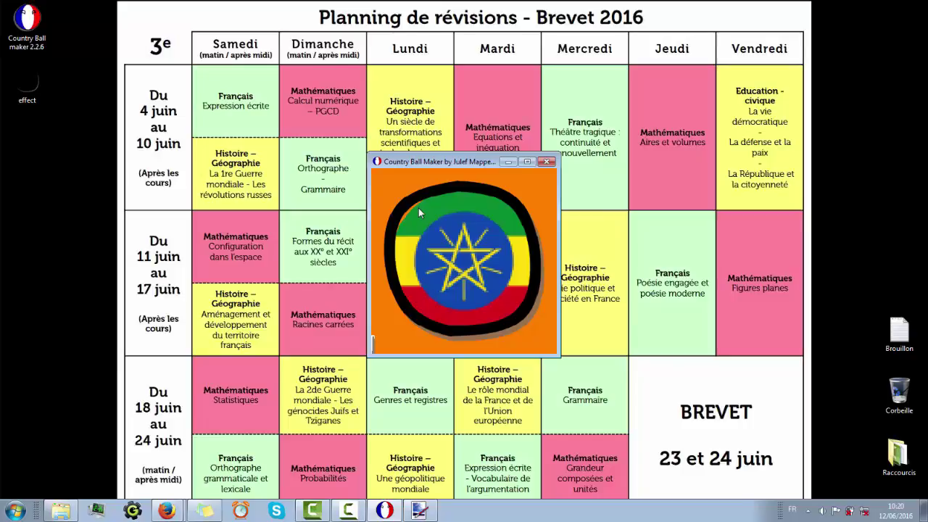
Open the ball options menu twice and dismiss it without changes
{"action": "right_click", "coordinate": [437, 347]}
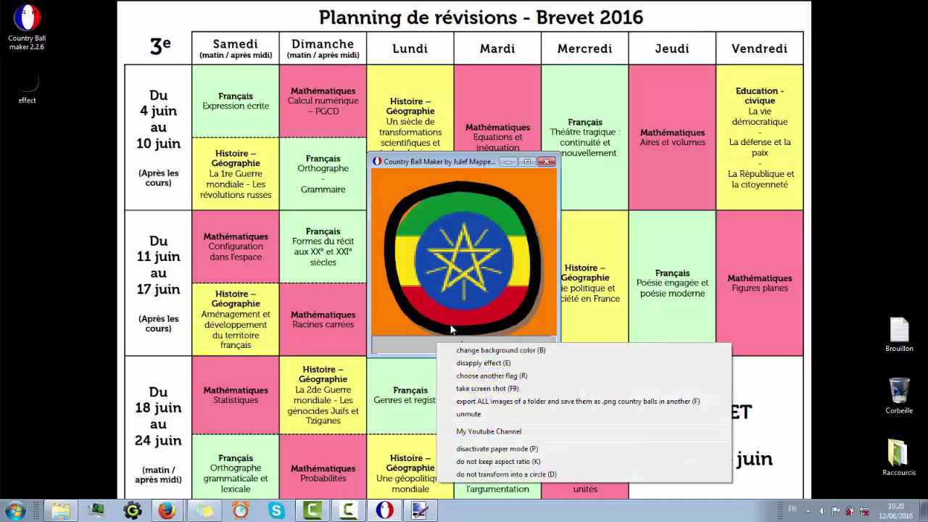
{"action": "left_click", "coordinate": [449, 323]}
{"action": "right_click", "coordinate": [409, 341]}
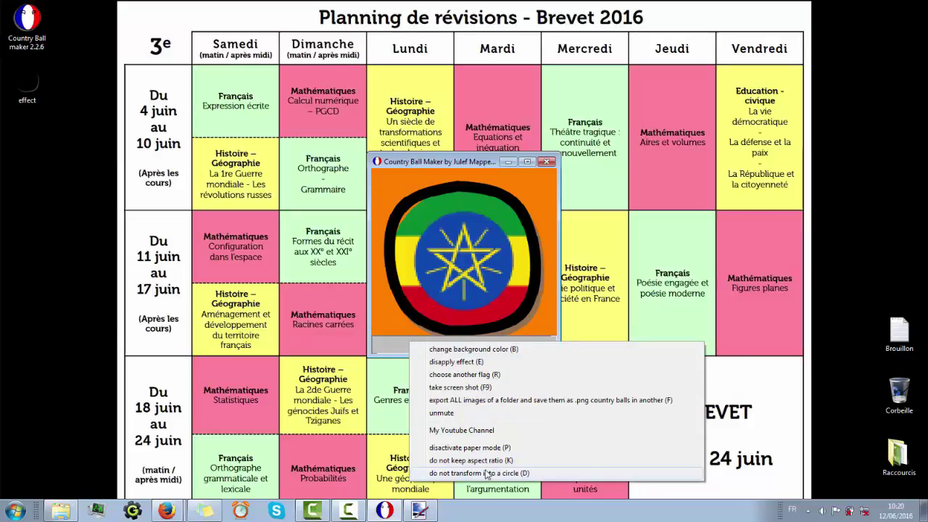
{"action": "left_click", "coordinate": [476, 279]}
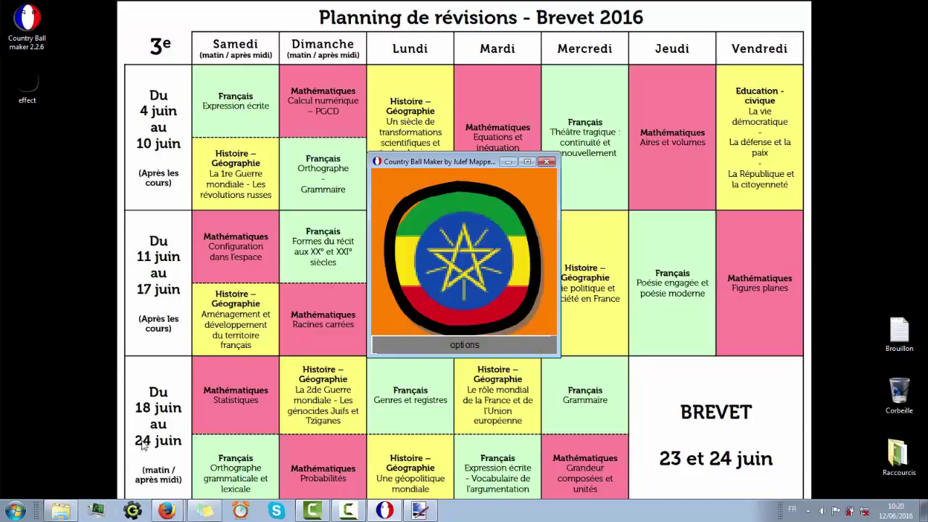
Browse through Europe and Country Balls folders and open the Country ball maker GMK project
{"action": "right_click", "coordinate": [60, 511]}
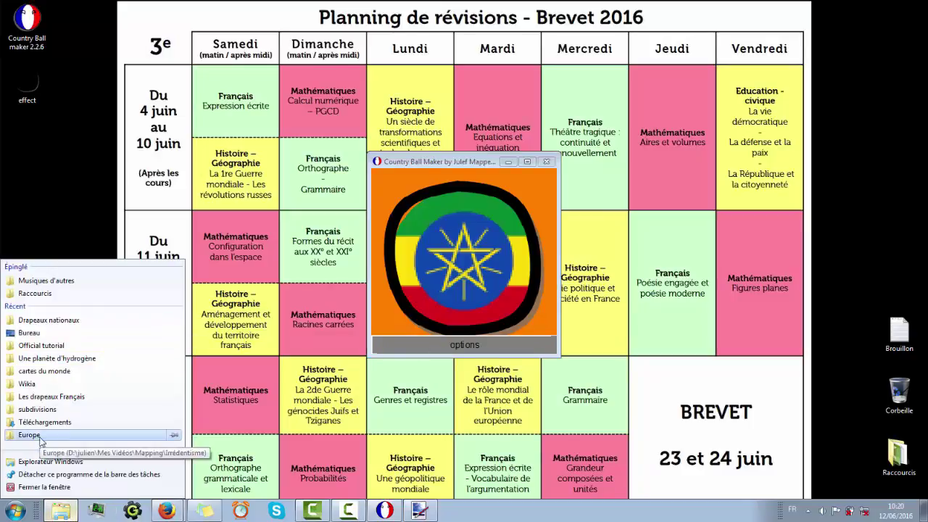
{"action": "left_click", "coordinate": [49, 408]}
{"action": "left_click", "coordinate": [647, 74]}
{"action": "left_click", "coordinate": [682, 139]}
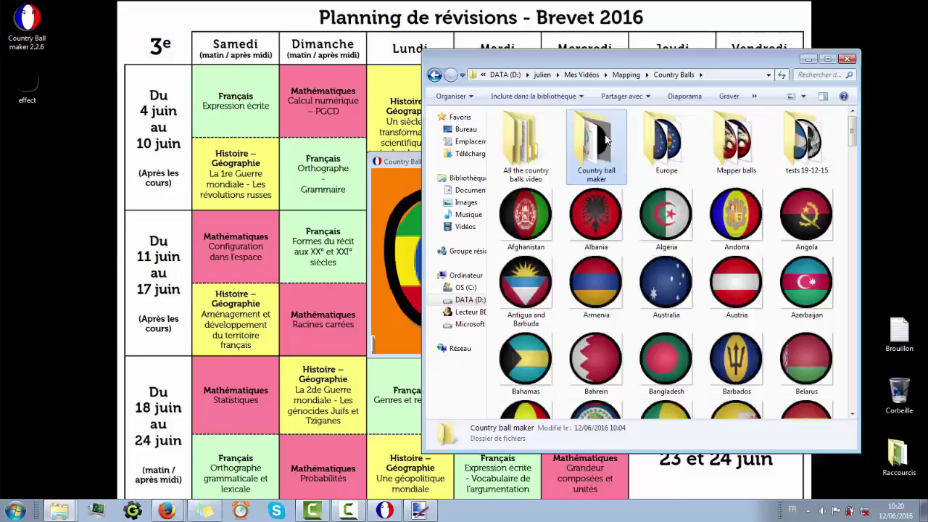
{"action": "double_click", "coordinate": [597, 145]}
{"action": "double_click", "coordinate": [539, 130]}
{"action": "double_click", "coordinate": [547, 142]}
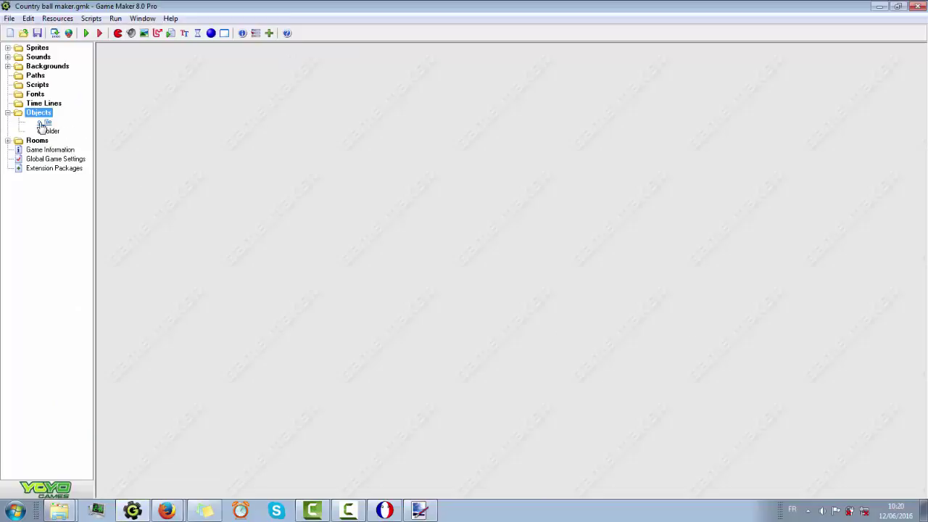
Open o_file's <Left> event, then test the Left key in the running Country Ball Maker
{"action": "double_click", "coordinate": [234, 54]}
{"action": "left_click", "coordinate": [232, 131]}
{"action": "left_click", "coordinate": [219, 86]}
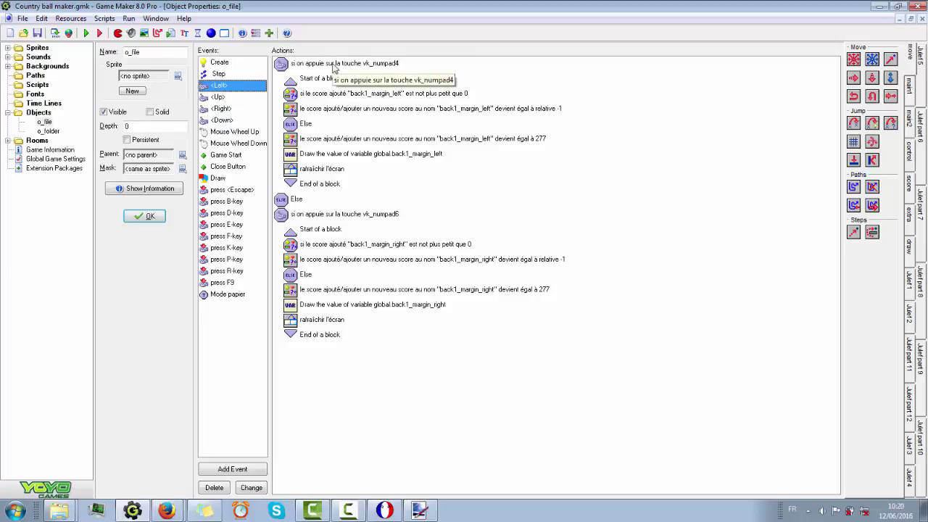
{"action": "left_click", "coordinate": [385, 510]}
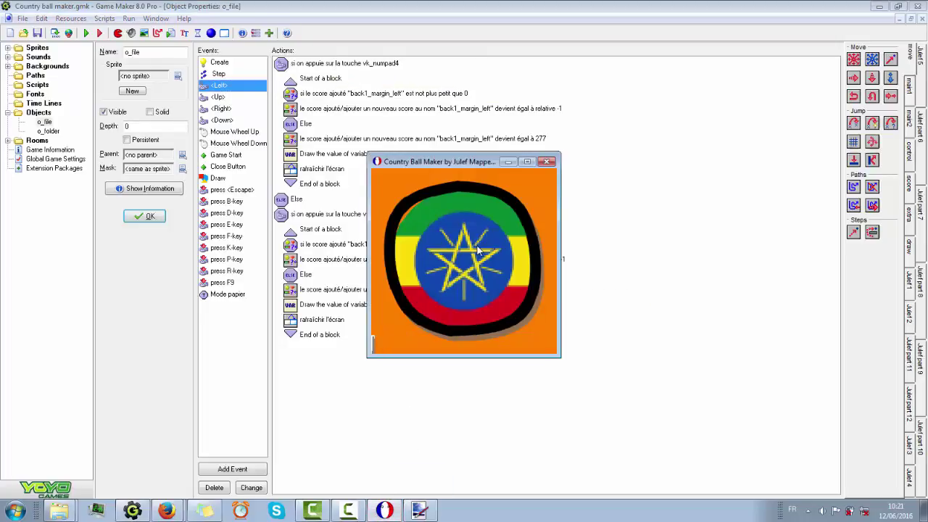
{"action": "key", "text": "Left"}
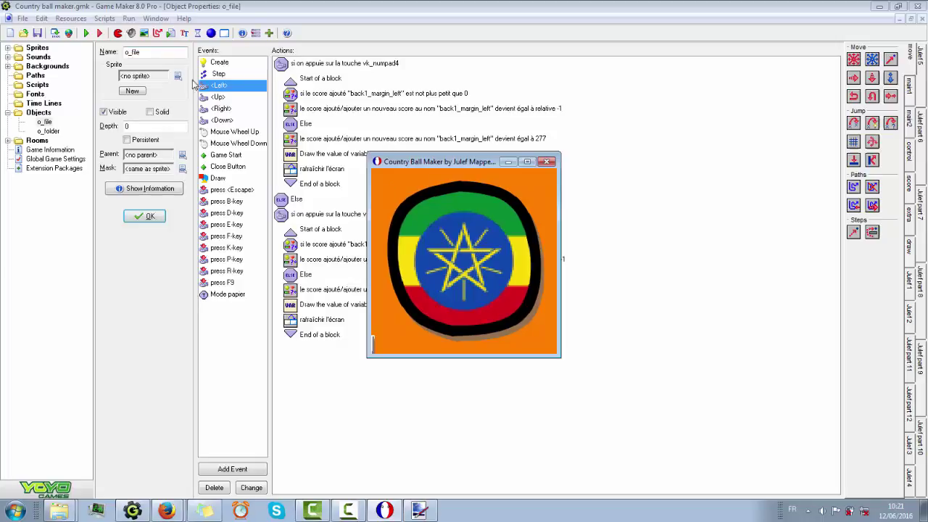
Review the o_file <Up>, <Right>, <Down> and <Left> event actions, then minimise Game Maker
{"action": "left_click", "coordinate": [218, 98]}
{"action": "left_click", "coordinate": [233, 109]}
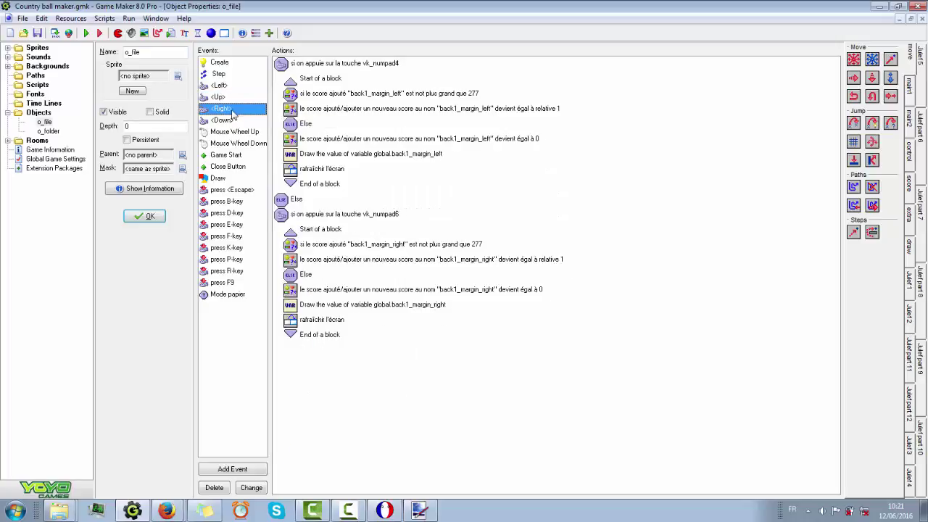
{"action": "left_click", "coordinate": [230, 120]}
{"action": "left_click", "coordinate": [229, 108]}
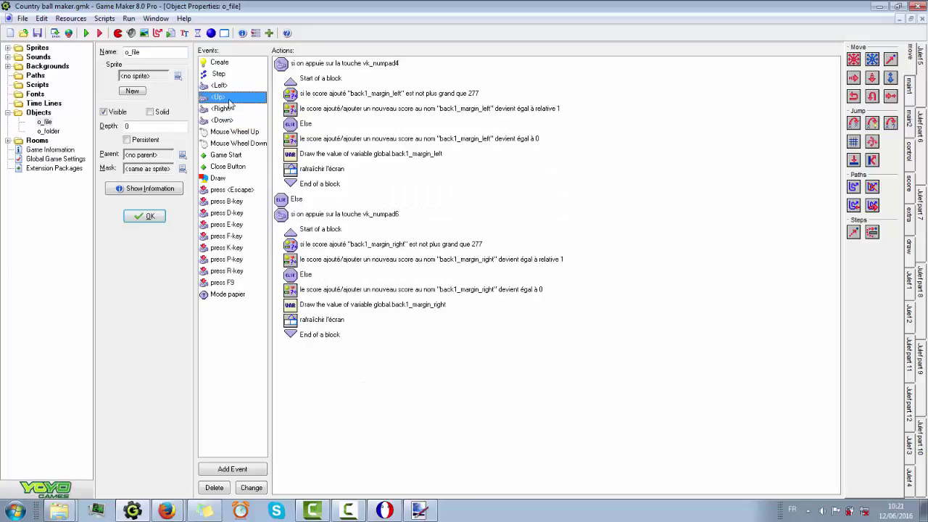
{"action": "left_click", "coordinate": [229, 97]}
{"action": "left_click", "coordinate": [228, 86]}
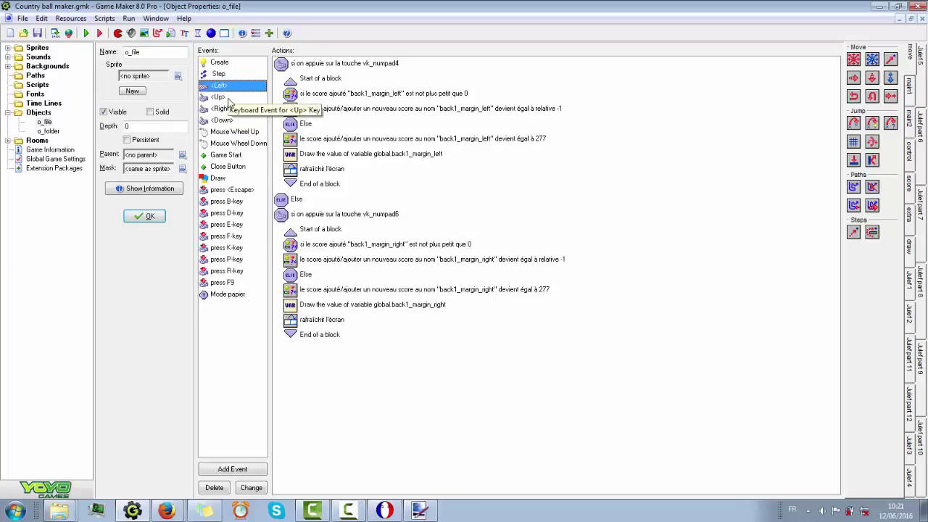
{"action": "left_click", "coordinate": [230, 98]}
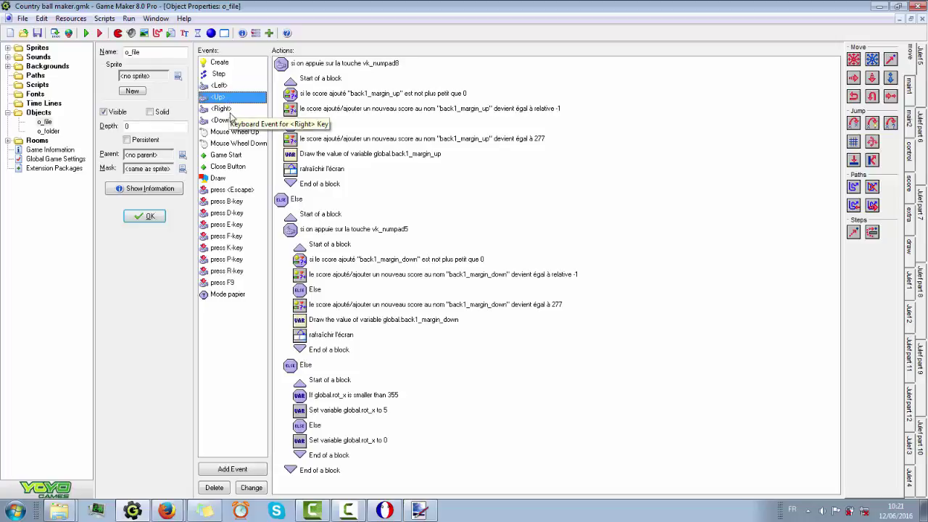
{"action": "left_click", "coordinate": [232, 109]}
{"action": "left_click", "coordinate": [232, 121]}
{"action": "left_click", "coordinate": [232, 110]}
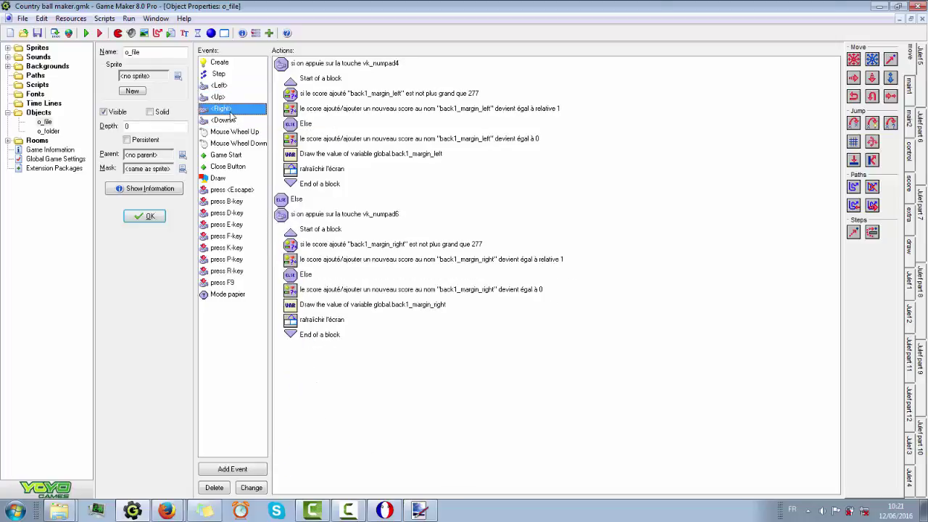
{"action": "left_click", "coordinate": [878, 6]}
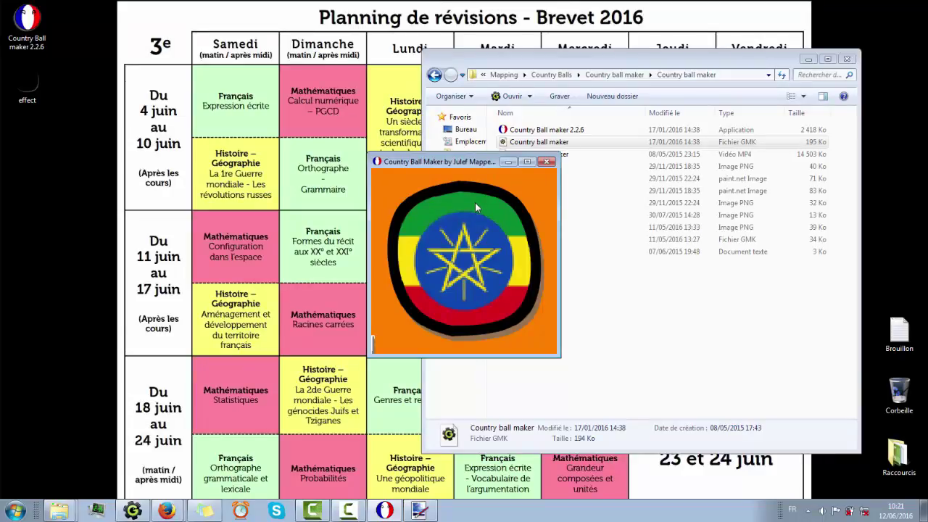
Resize the black ring's margins with Numpad 5/6 plus arrow keys, then move the window aside
{"action": "key", "text": "KP_5+Up"}
{"action": "key", "text": "KP_5+Up"}
{"action": "key", "text": "KP_5+Up"}
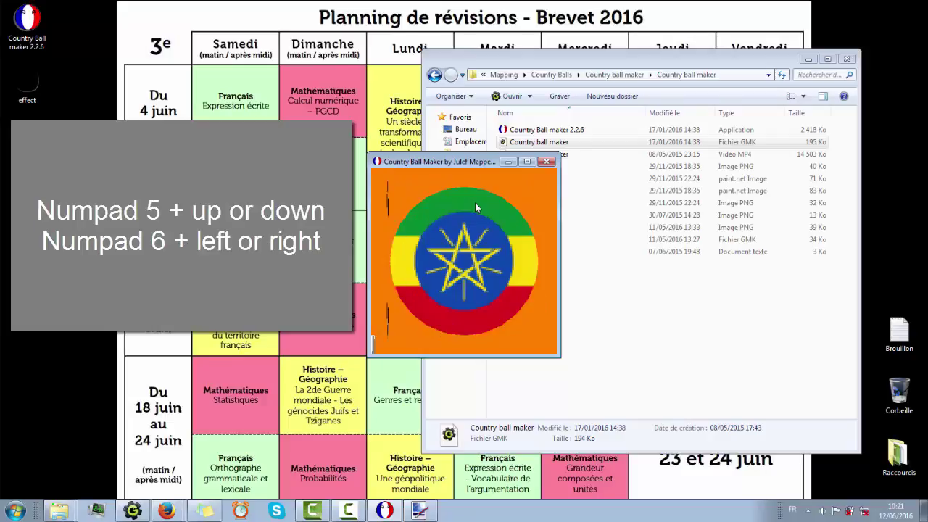
{"action": "key", "text": "KP_6+Left"}
{"action": "key", "text": "KP_6+Left"}
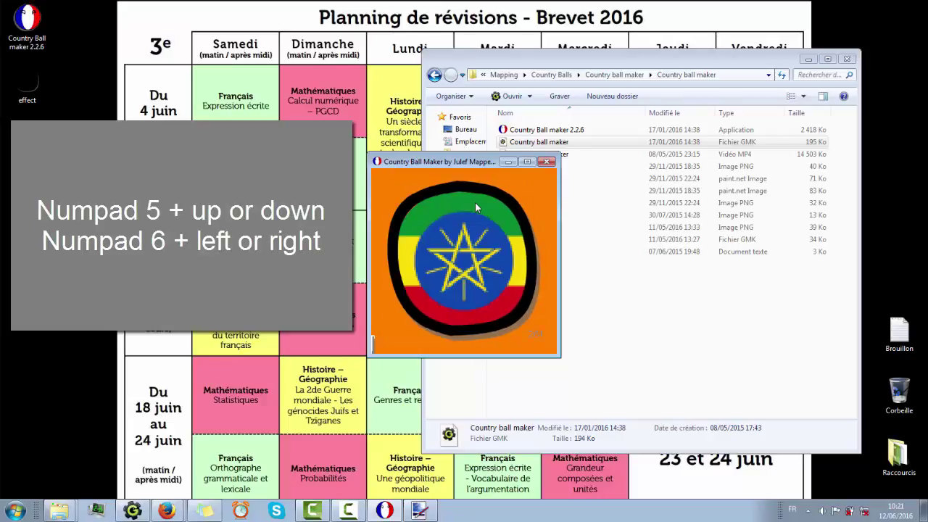
{"action": "key", "text": "KP_6+Right"}
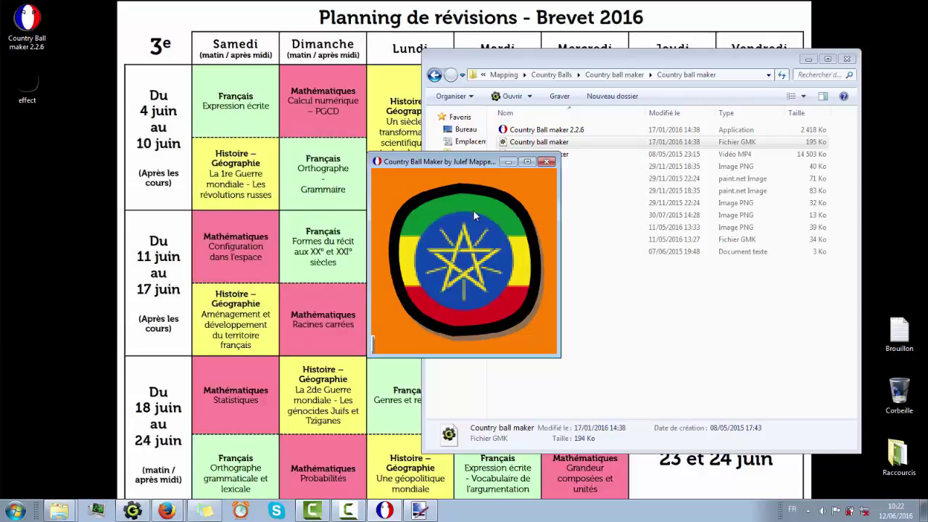
{"action": "left_click_drag", "start_coordinate": [465, 161], "coordinate": [470, 151]}
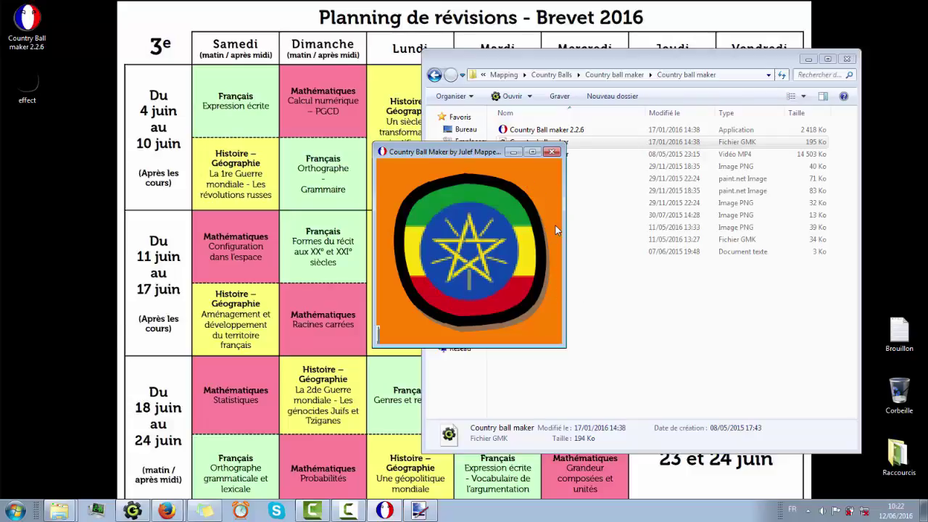
{"action": "left_click", "coordinate": [429, 341]}
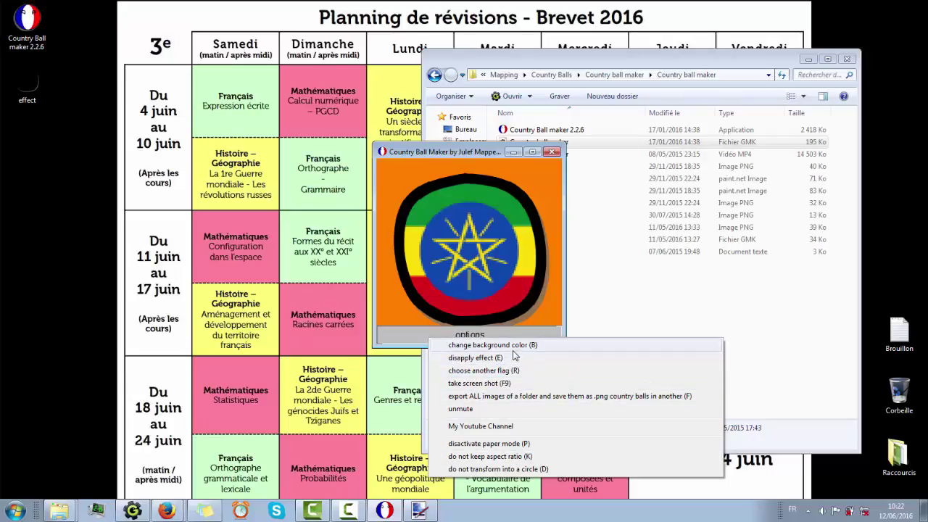
Take a screenshot of the ball and save it on Bureau as the PNG 'Ethiopia ball'
{"action": "left_click", "coordinate": [511, 386]}
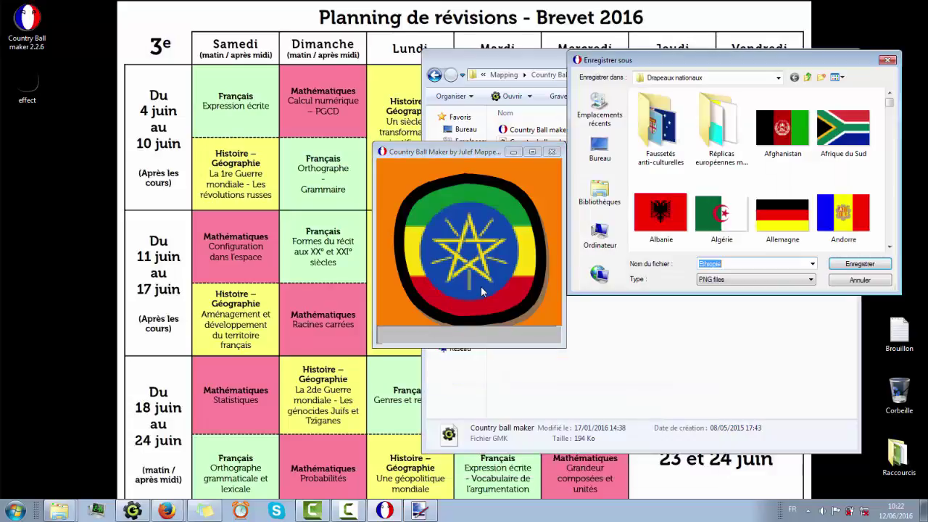
{"action": "left_click", "coordinate": [808, 77]}
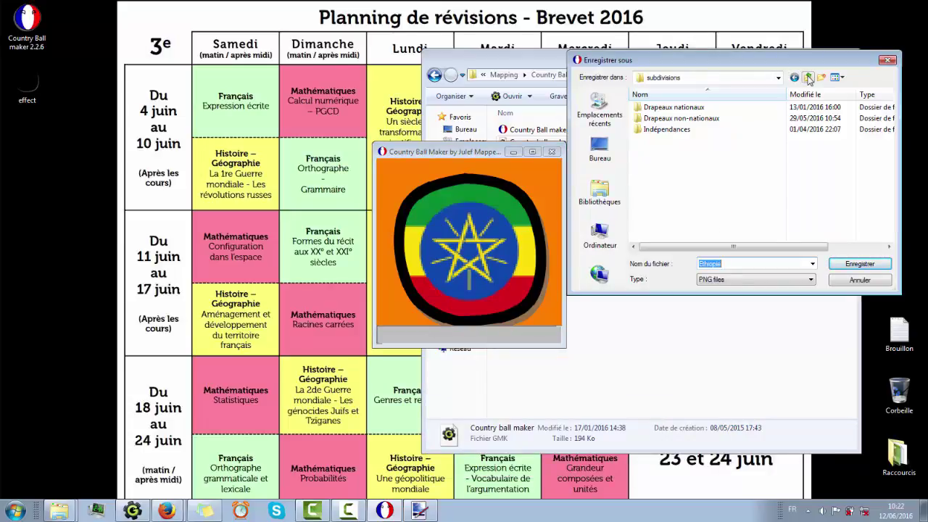
{"action": "left_click", "coordinate": [600, 151]}
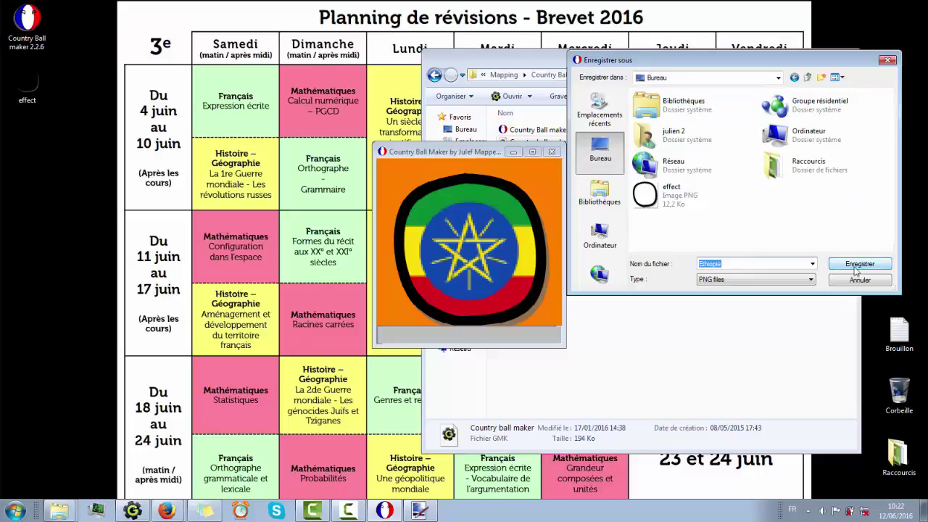
{"action": "left_click", "coordinate": [760, 263]}
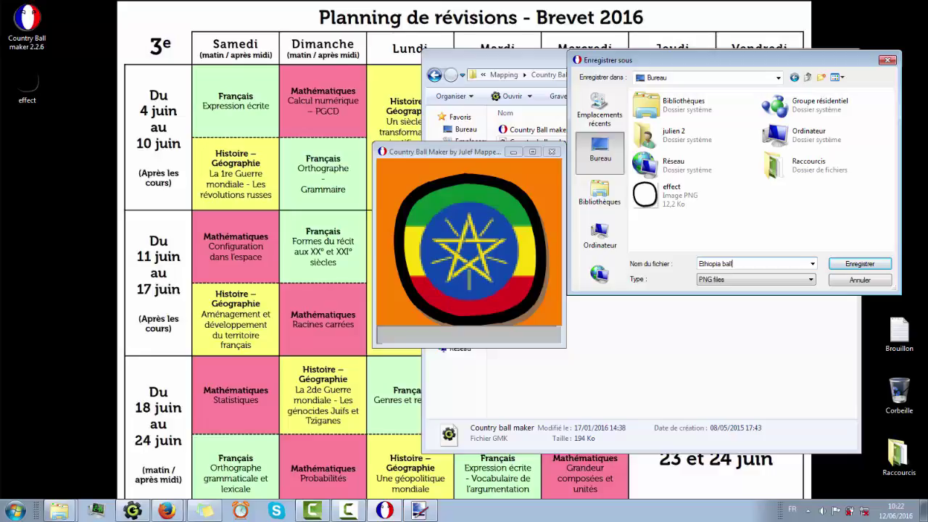
{"action": "key", "text": "Return"}
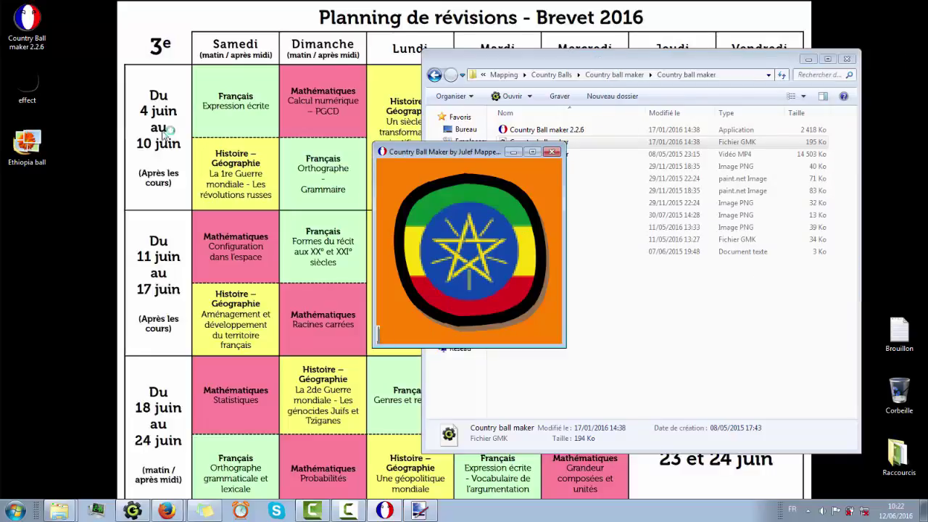
{"action": "left_click", "coordinate": [18, 144]}
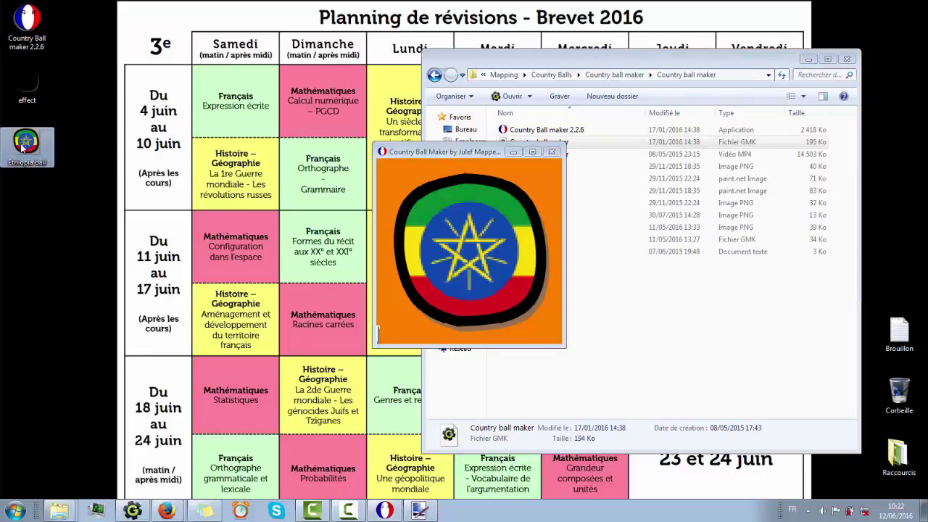
{"action": "double_click", "coordinate": [22, 148]}
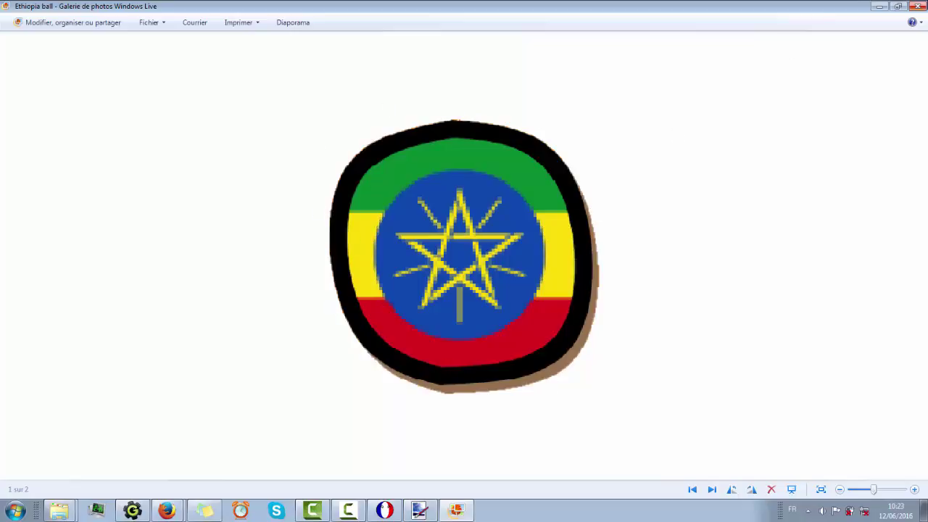
{"action": "left_click", "coordinate": [918, 6]}
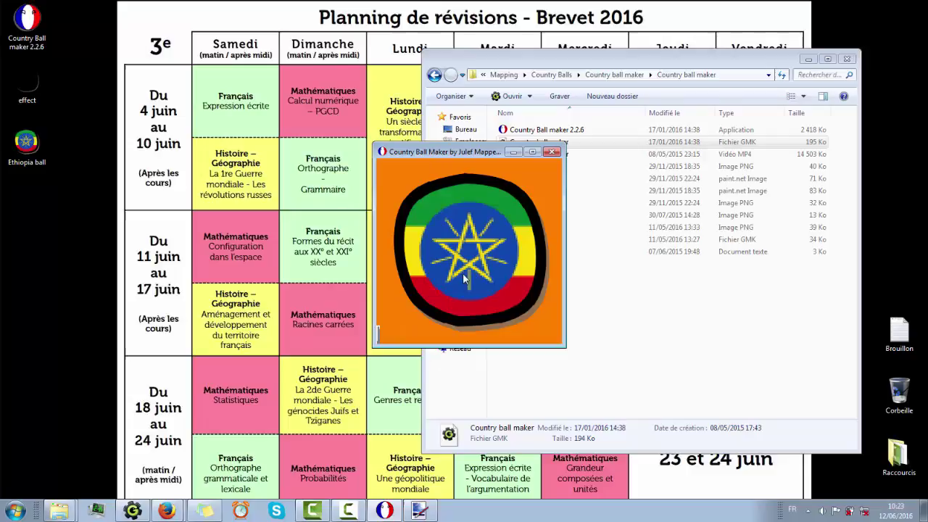
Turn off aspect ratio, stretch the emblem taller, and scroll to level the flag
{"action": "right_click", "coordinate": [457, 334]}
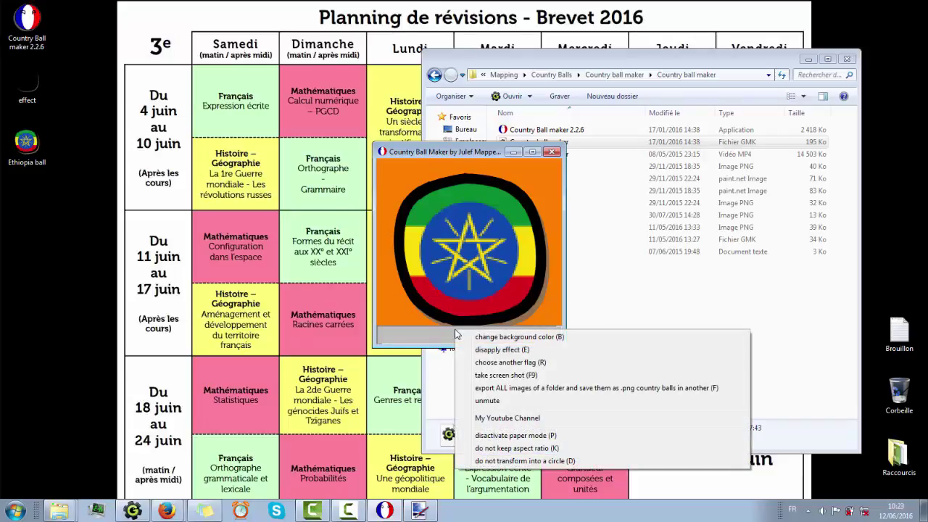
{"action": "left_click", "coordinate": [553, 448]}
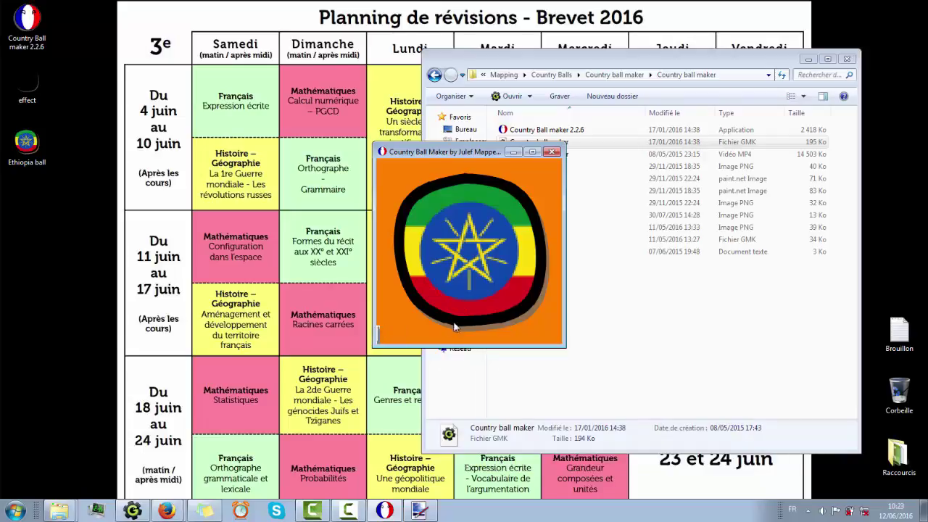
{"action": "right_click", "coordinate": [454, 330]}
{"action": "left_click", "coordinate": [536, 449]}
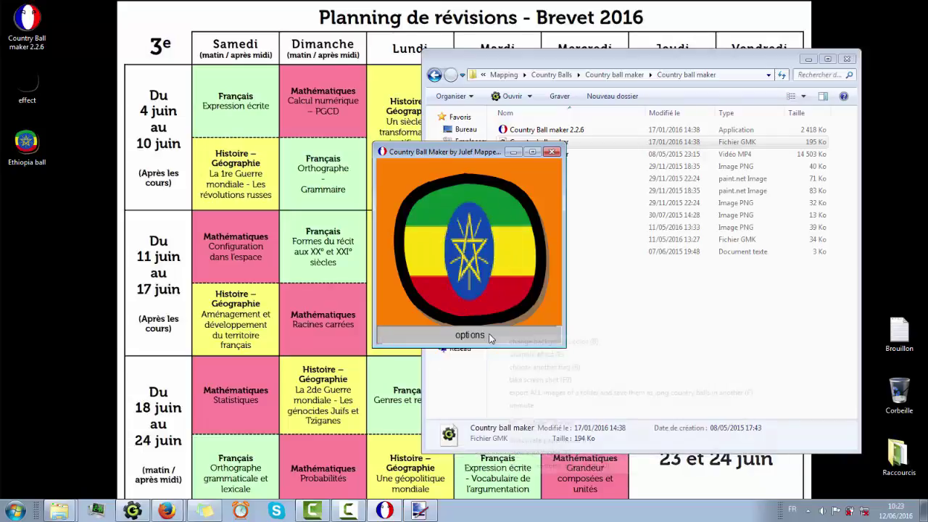
{"action": "left_click", "coordinate": [537, 454]}
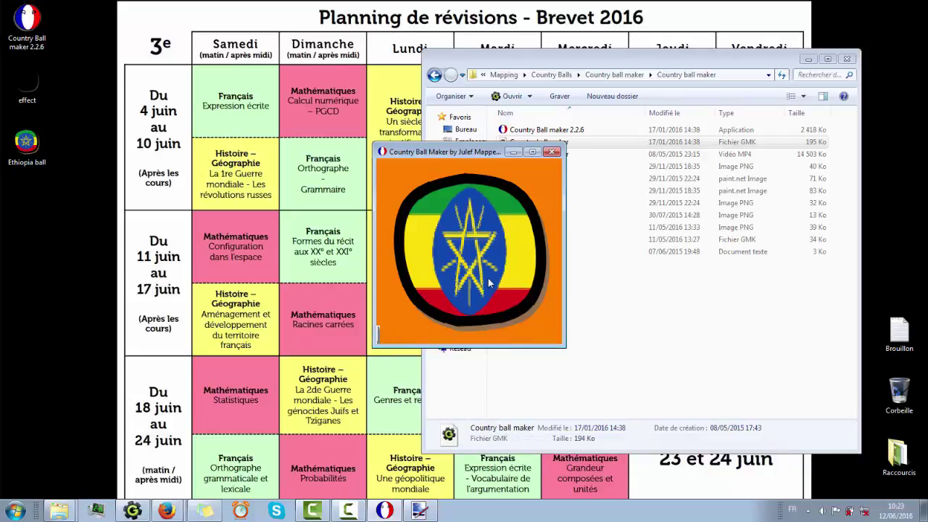
{"action": "scroll", "coordinate": [488, 283], "scroll_direction": "up", "scroll_amount": 5}
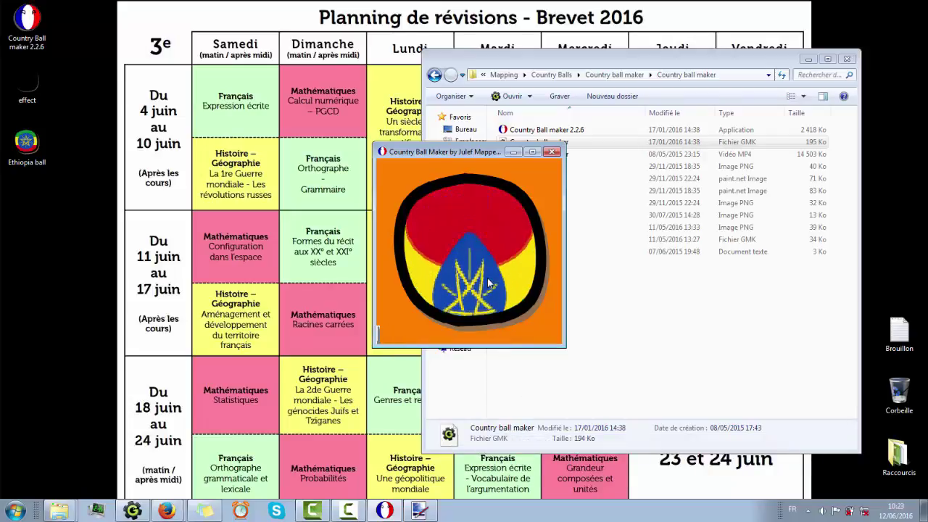
{"action": "scroll", "coordinate": [487, 282], "scroll_direction": "up", "scroll_amount": 3}
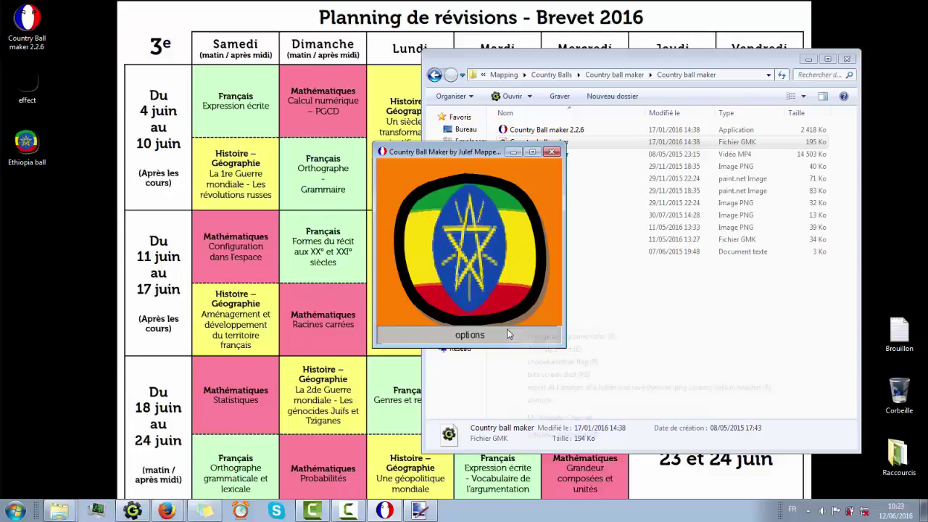
Toggle flat paper mode and enable 'keep aspect ratio (K)' so the emblem is round
{"action": "right_click", "coordinate": [506, 328]}
{"action": "left_click", "coordinate": [598, 437]}
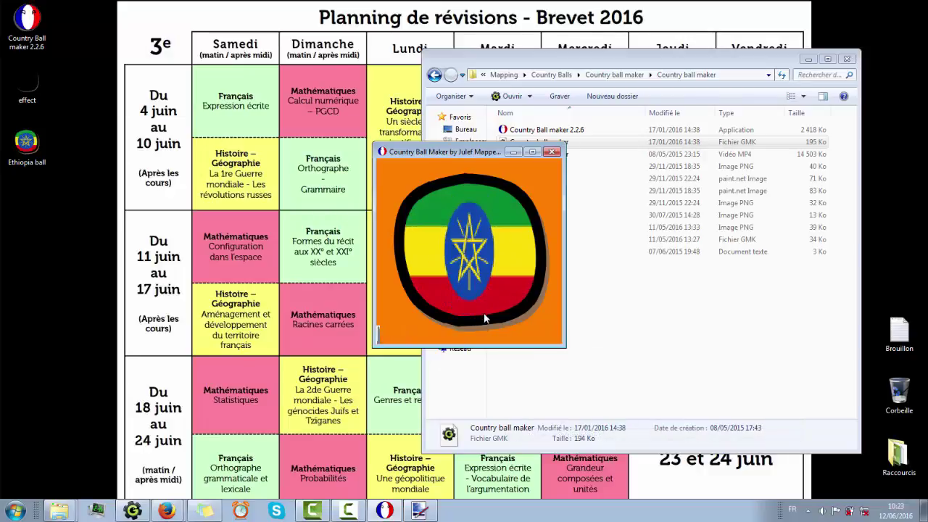
{"action": "right_click", "coordinate": [479, 332]}
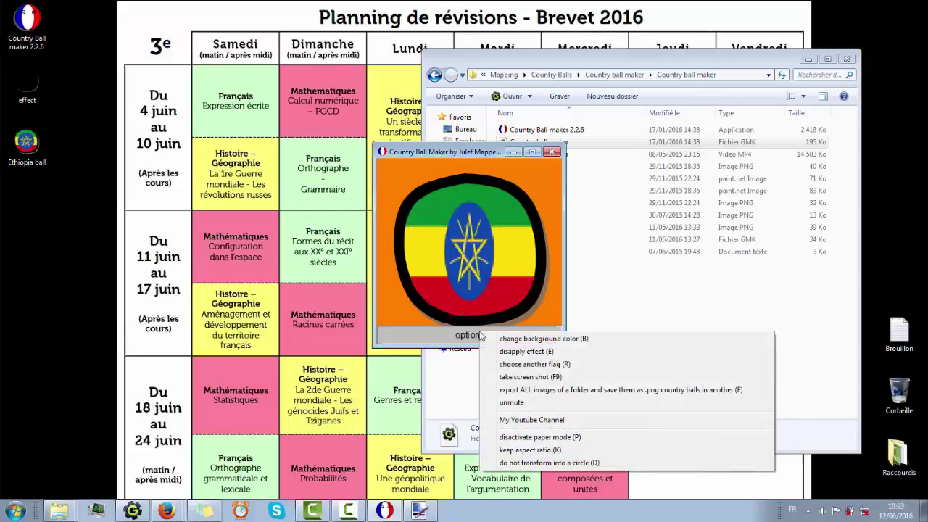
{"action": "left_click", "coordinate": [485, 212]}
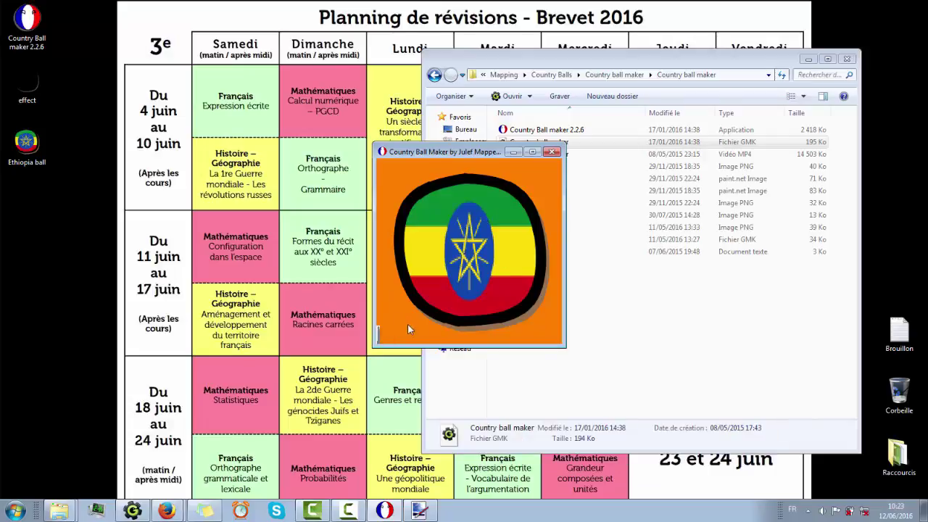
{"action": "right_click", "coordinate": [407, 329]}
{"action": "left_click", "coordinate": [519, 465]}
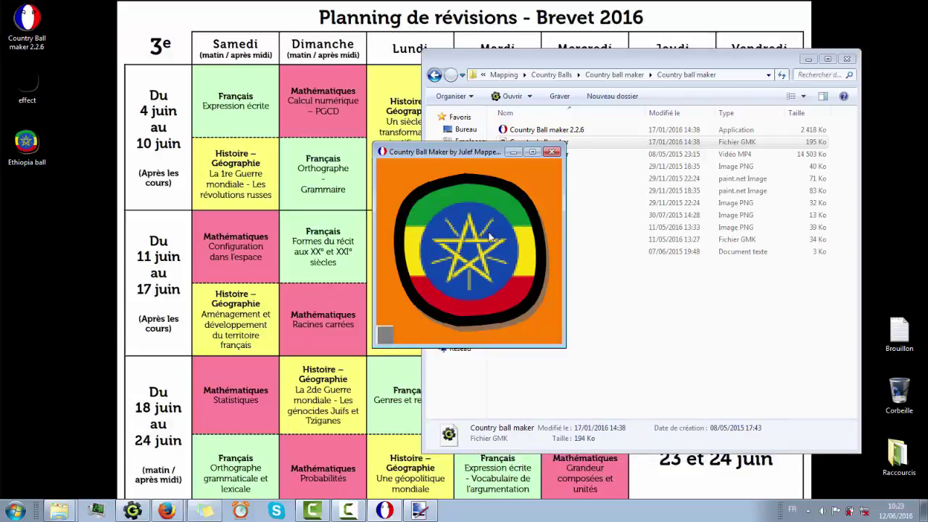
{"action": "right_click", "coordinate": [442, 335]}
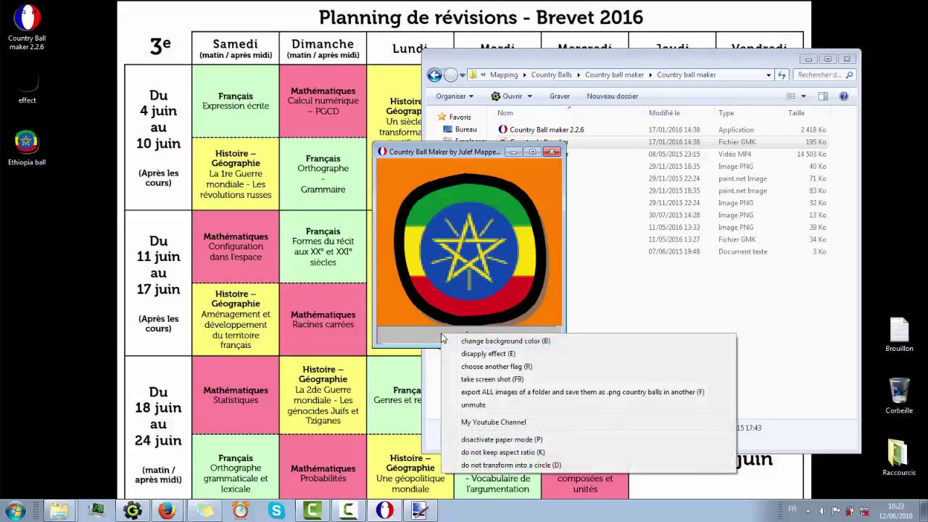
Show the Ethiopian flag as a full square, then turn it back into a round ball
{"action": "left_click", "coordinate": [550, 465]}
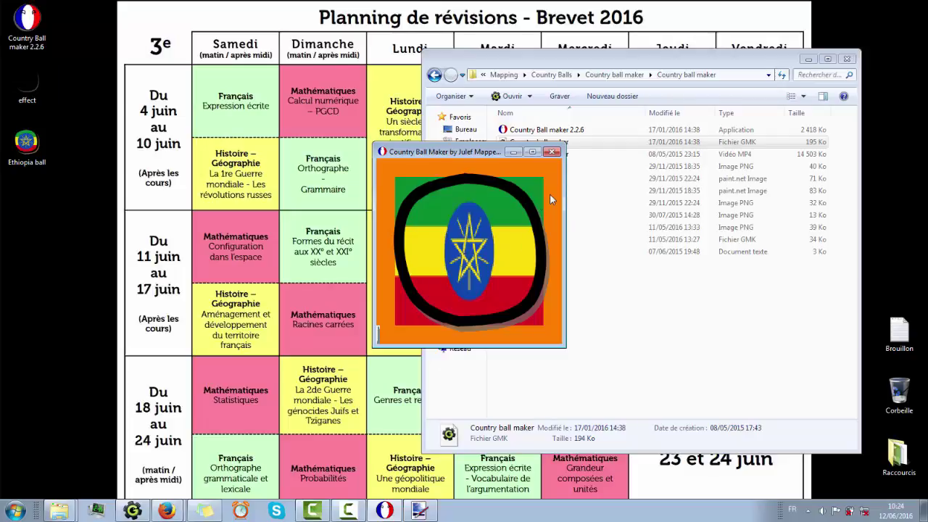
{"action": "left_click", "coordinate": [412, 339]}
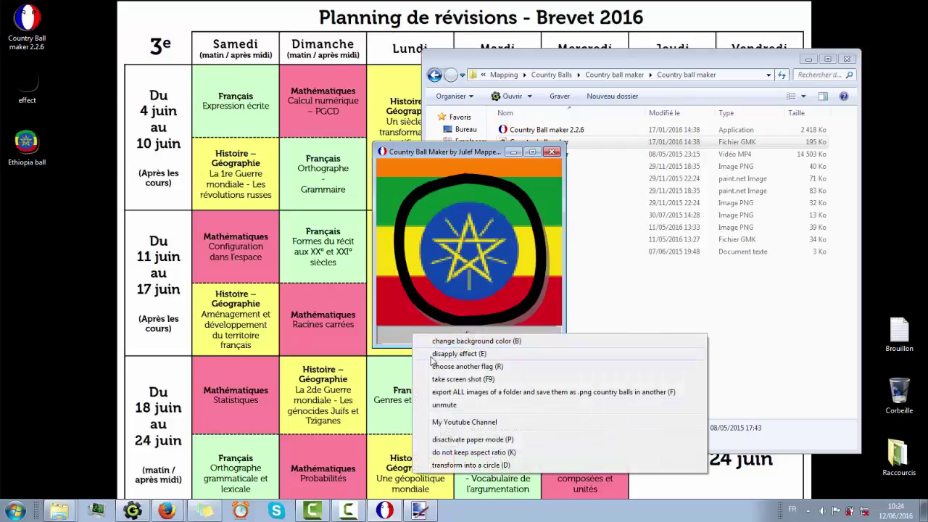
{"action": "left_click", "coordinate": [464, 352]}
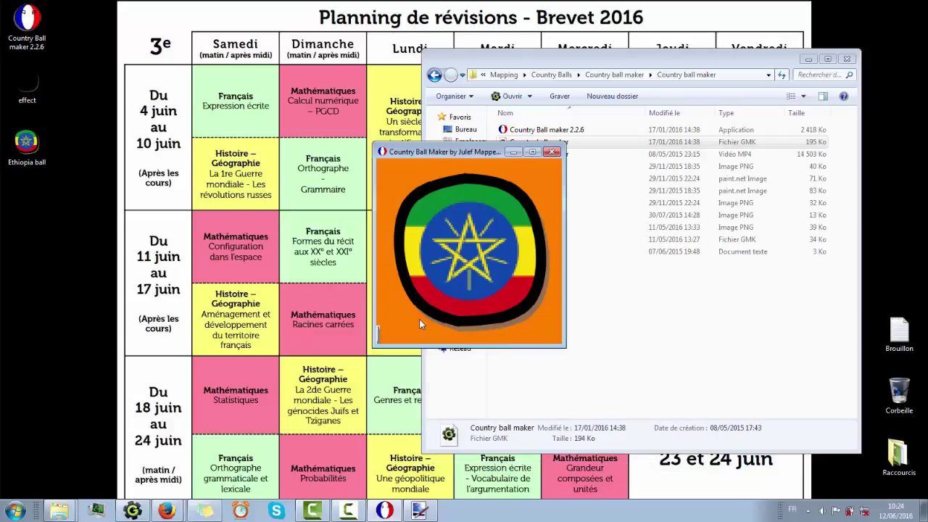
{"action": "left_click", "coordinate": [427, 338]}
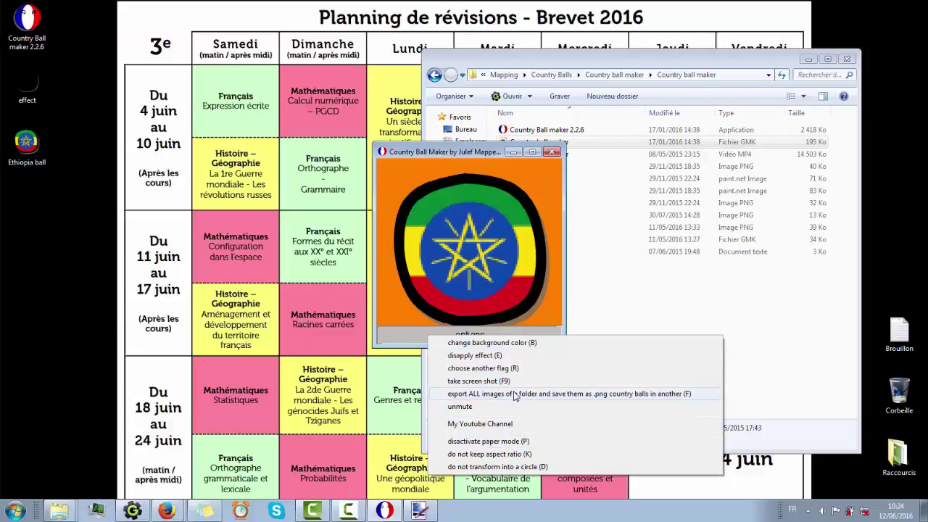
Try a red background behind the Ethiopia ball, then a bright green one
{"action": "left_click", "coordinate": [507, 343]}
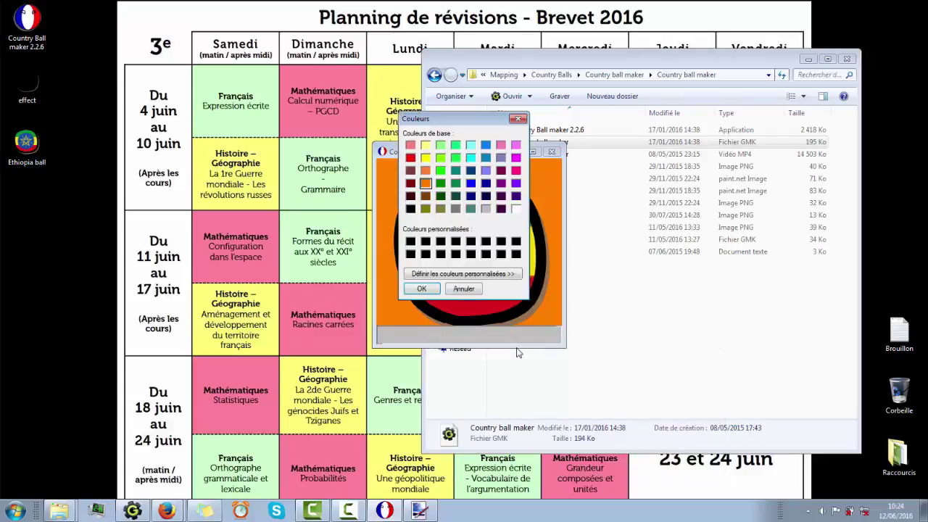
{"action": "left_click", "coordinate": [410, 169]}
{"action": "left_click", "coordinate": [411, 158]}
{"action": "left_click", "coordinate": [421, 289]}
{"action": "left_click", "coordinate": [459, 345]}
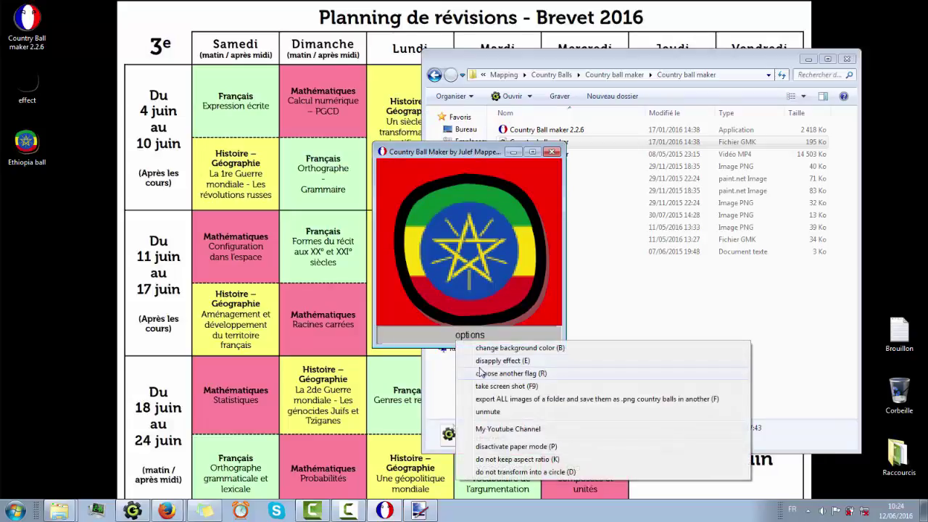
{"action": "left_click", "coordinate": [454, 360]}
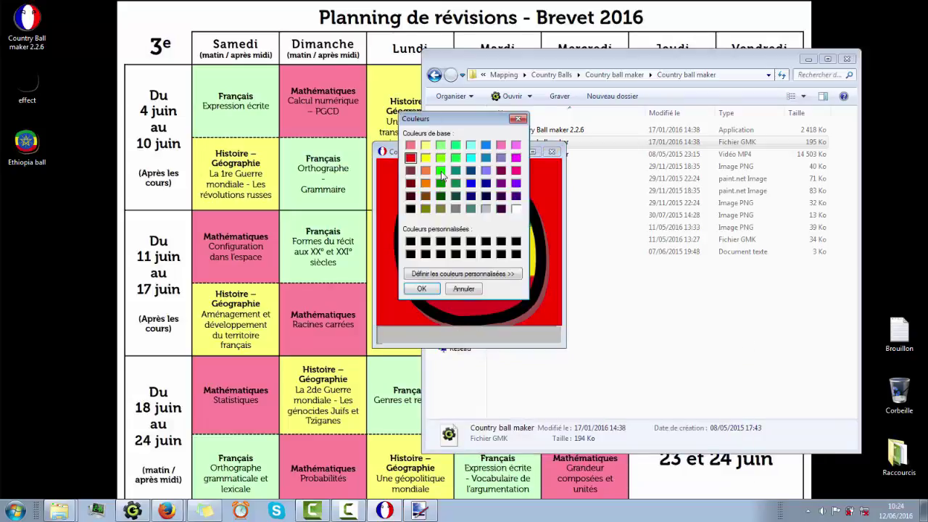
{"action": "left_click", "coordinate": [440, 171]}
{"action": "left_click", "coordinate": [417, 290]}
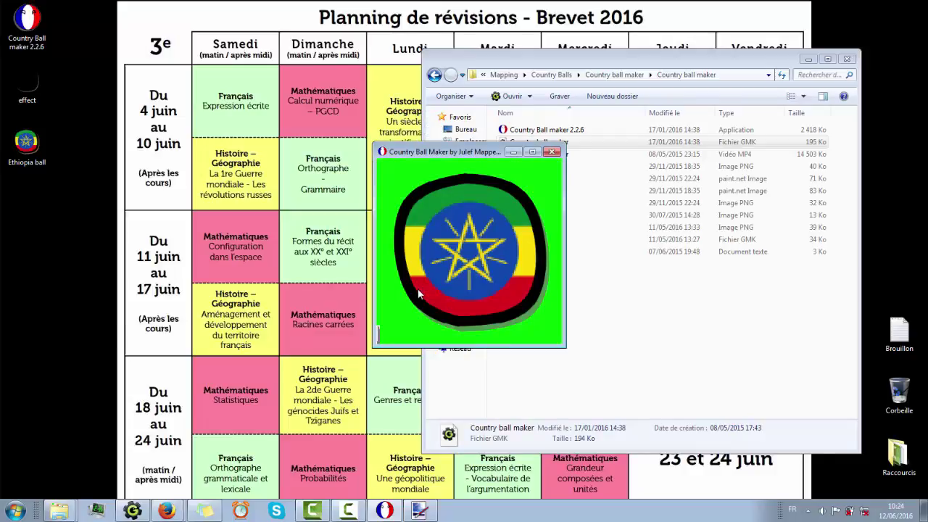
Try a yellow background, then settle on dark purple
{"action": "left_click", "coordinate": [406, 338]}
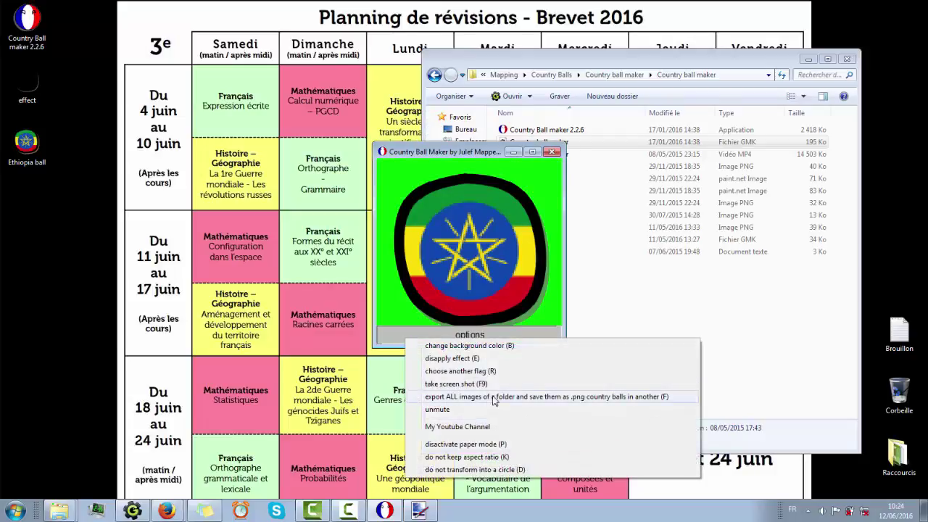
{"action": "left_click", "coordinate": [479, 346]}
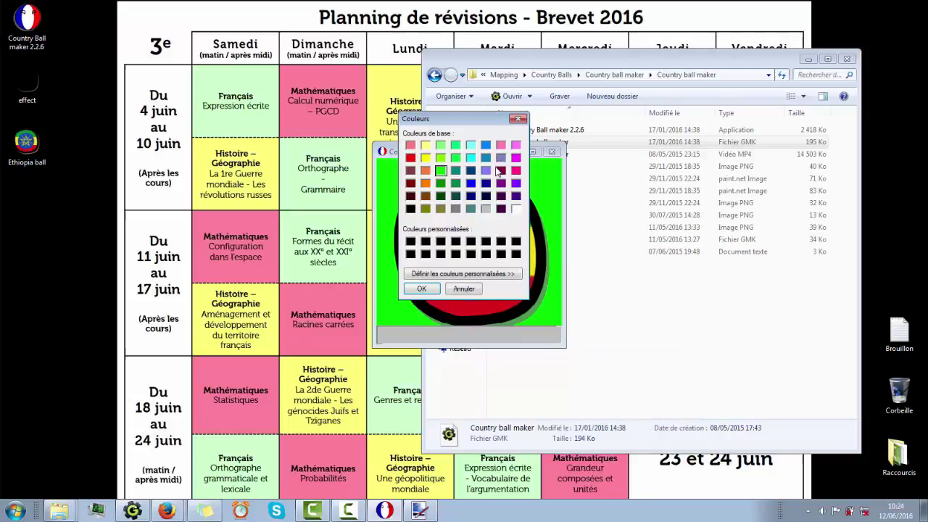
{"action": "left_click", "coordinate": [426, 158]}
{"action": "left_click", "coordinate": [421, 289]}
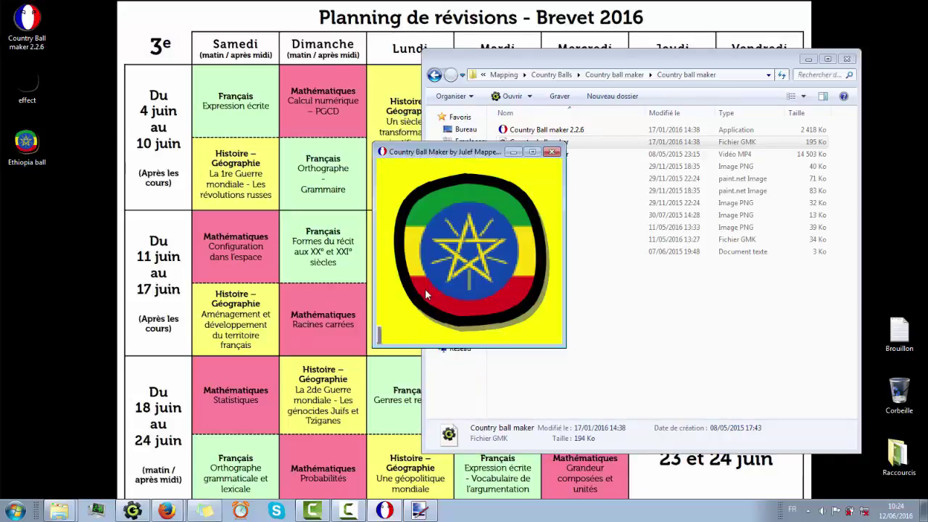
{"action": "left_click", "coordinate": [439, 335]}
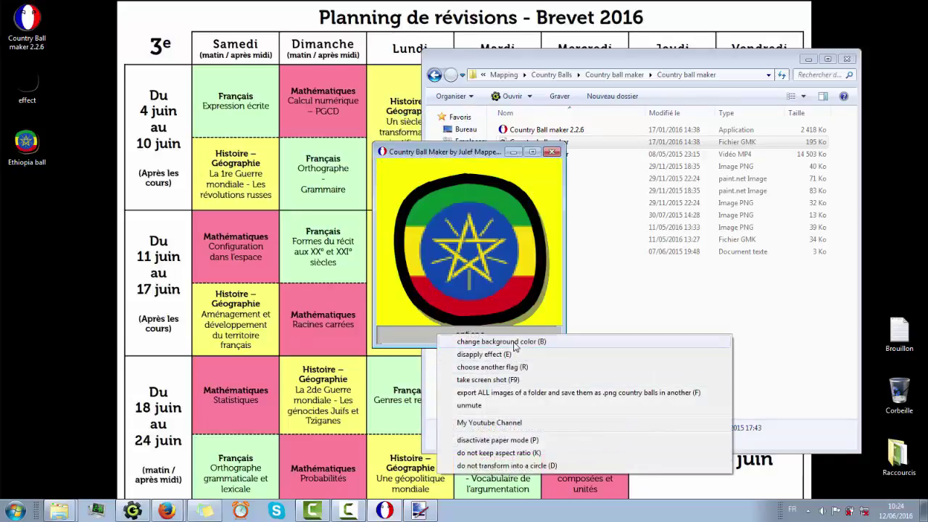
{"action": "left_click", "coordinate": [500, 342]}
{"action": "left_click", "coordinate": [505, 198]}
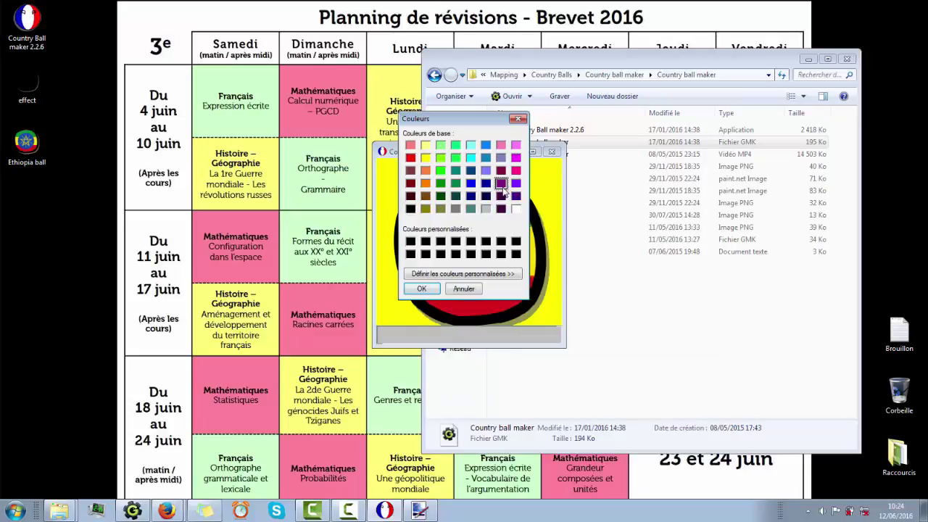
{"action": "left_click", "coordinate": [421, 289]}
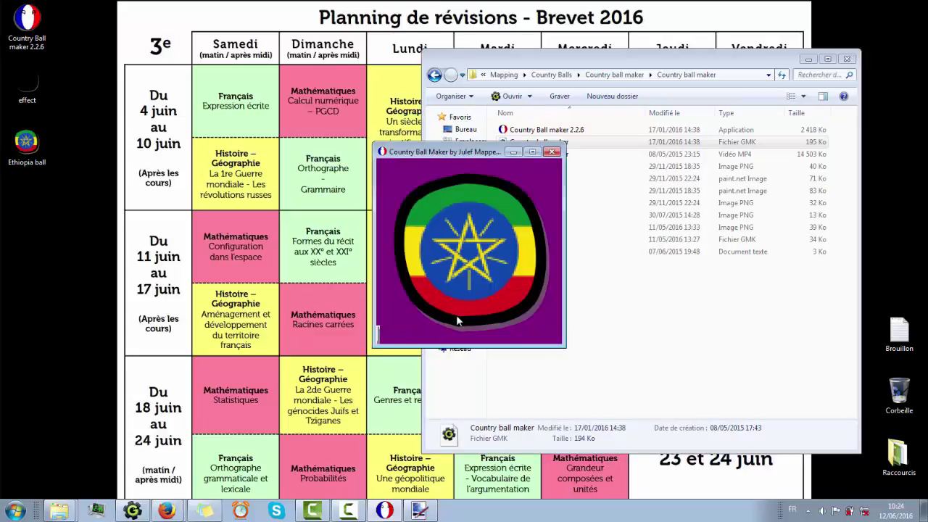
{"action": "left_click", "coordinate": [452, 337]}
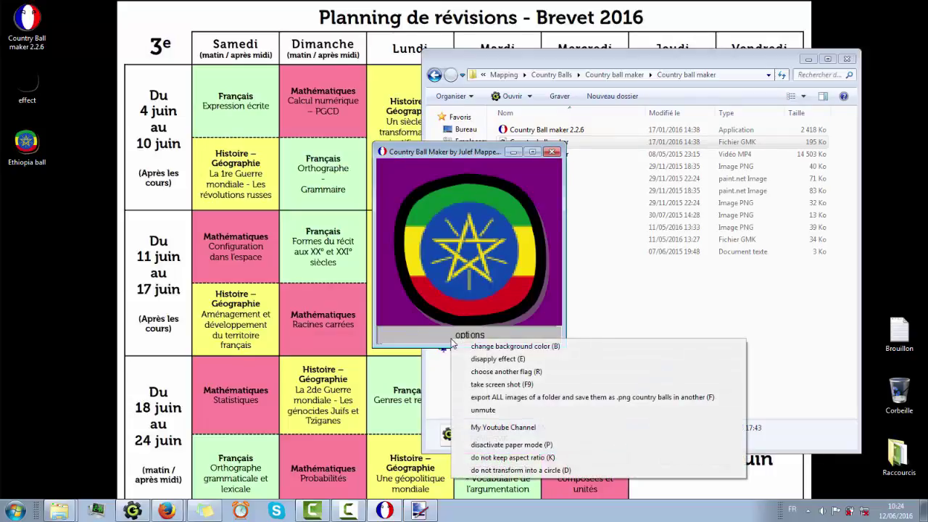
Start a whole-folder flag conversion and browse into drive C: in the folder tree
{"action": "left_click", "coordinate": [567, 398]}
{"action": "left_click", "coordinate": [380, 273]}
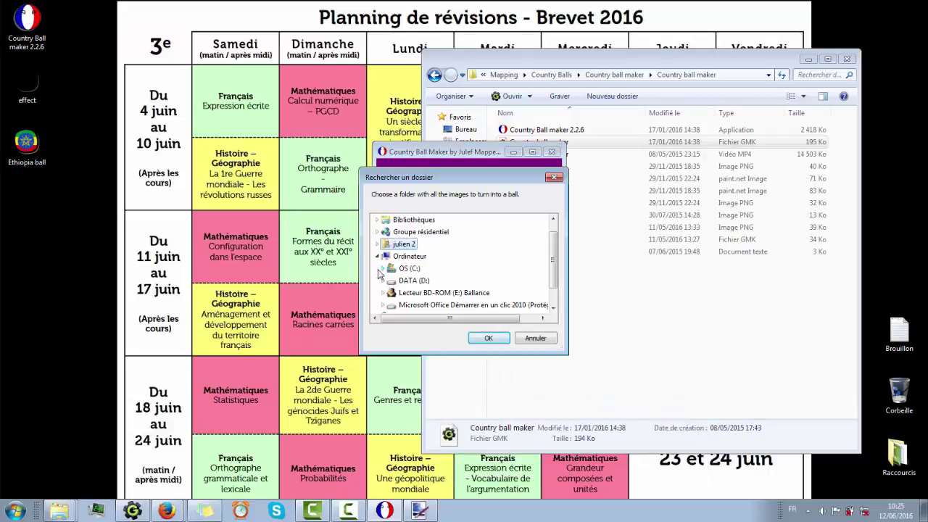
{"action": "left_click", "coordinate": [382, 268]}
{"action": "scroll", "coordinate": [391, 283], "scroll_direction": "down", "scroll_amount": 3}
{"action": "left_click", "coordinate": [394, 293]}
{"action": "scroll", "coordinate": [392, 284], "scroll_direction": "down", "scroll_amount": 3}
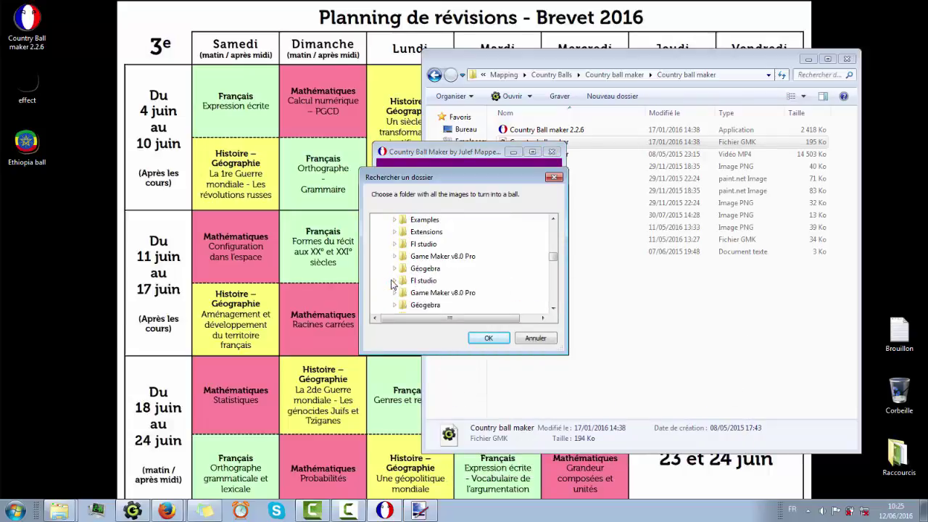
{"action": "scroll", "coordinate": [391, 283], "scroll_direction": "down", "scroll_amount": 3}
{"action": "scroll", "coordinate": [392, 286], "scroll_direction": "down", "scroll_amount": 3}
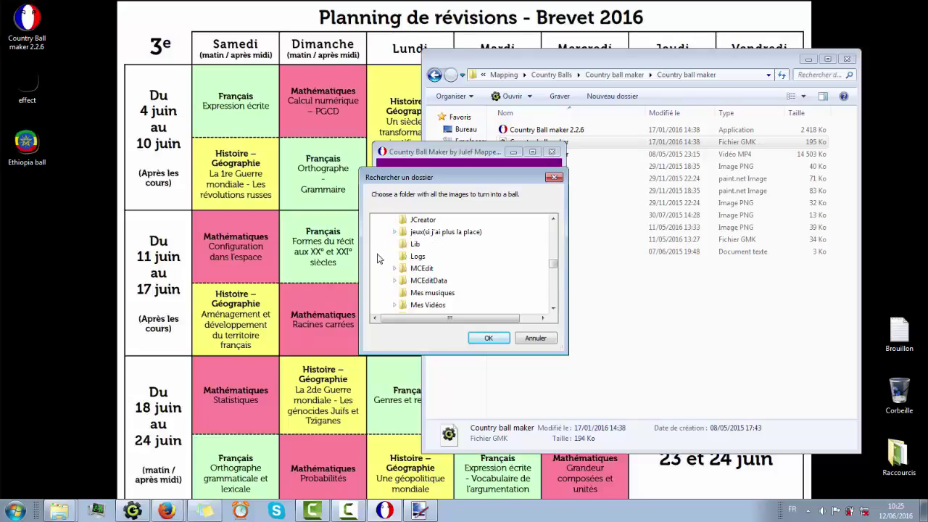
{"action": "scroll", "coordinate": [377, 258], "scroll_direction": "down", "scroll_amount": 2}
Choose Drapeaux nationaux under the Mapping folder as the source folder
{"action": "left_click", "coordinate": [395, 246]}
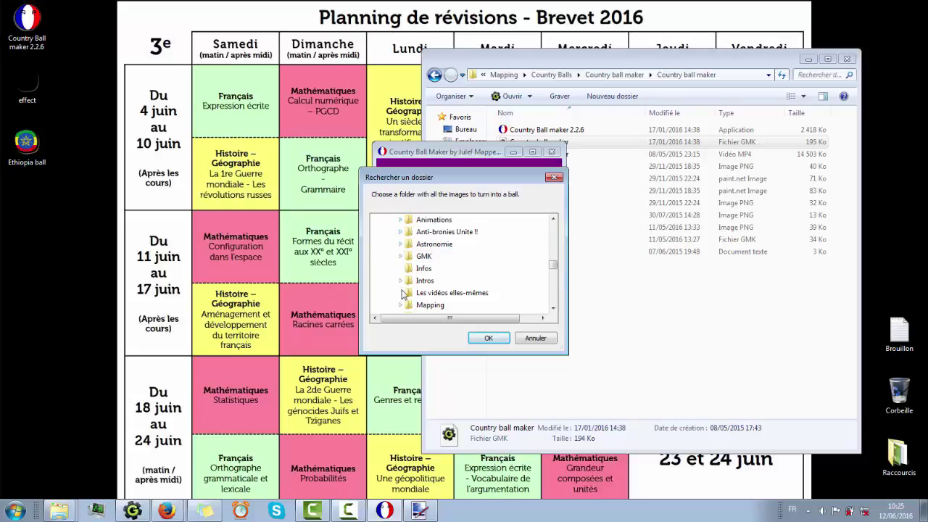
{"action": "scroll", "coordinate": [403, 293], "scroll_direction": "down", "scroll_amount": 1}
{"action": "left_click", "coordinate": [401, 267]}
{"action": "scroll", "coordinate": [403, 275], "scroll_direction": "down", "scroll_amount": 2}
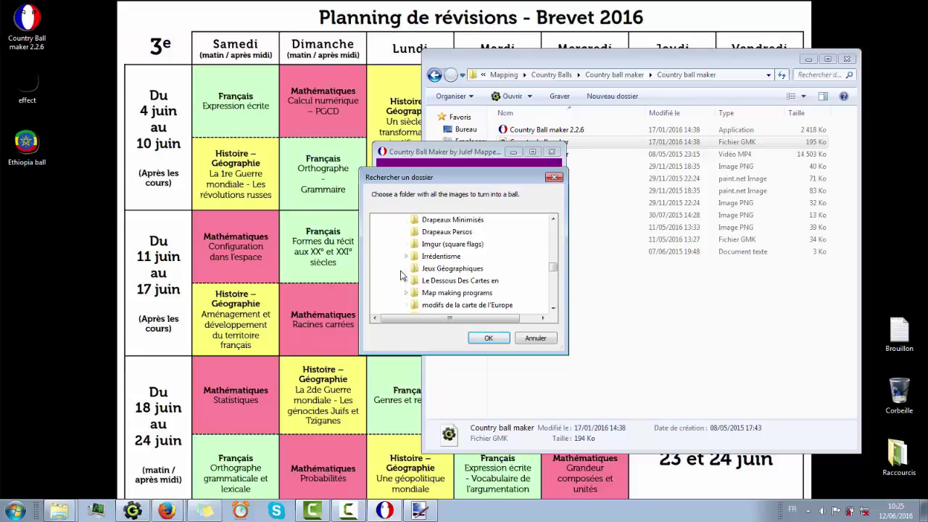
{"action": "scroll", "coordinate": [401, 276], "scroll_direction": "down", "scroll_amount": 1}
{"action": "left_click", "coordinate": [405, 293]}
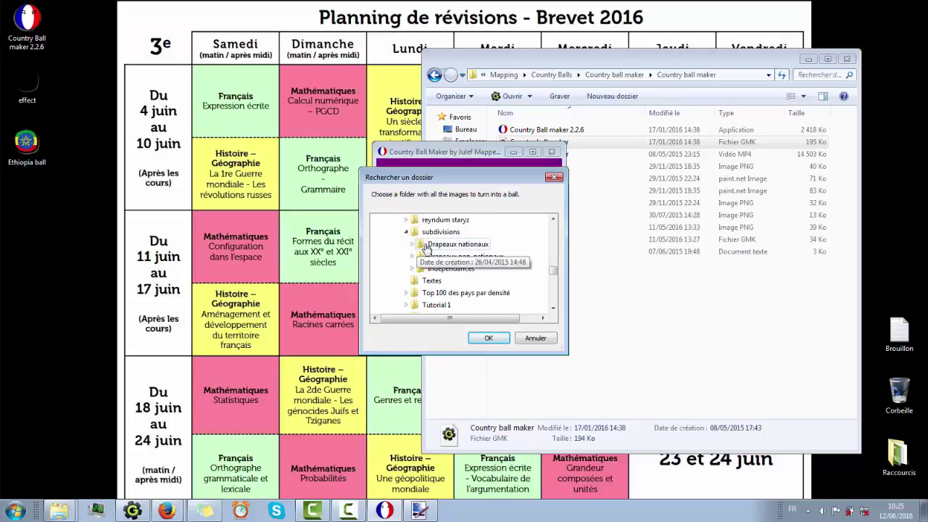
{"action": "left_click", "coordinate": [425, 247]}
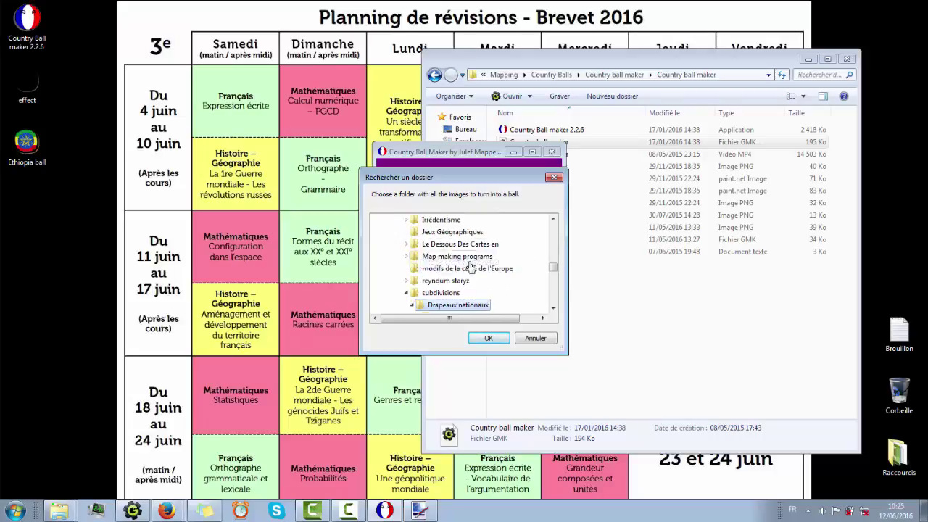
{"action": "left_click", "coordinate": [490, 339]}
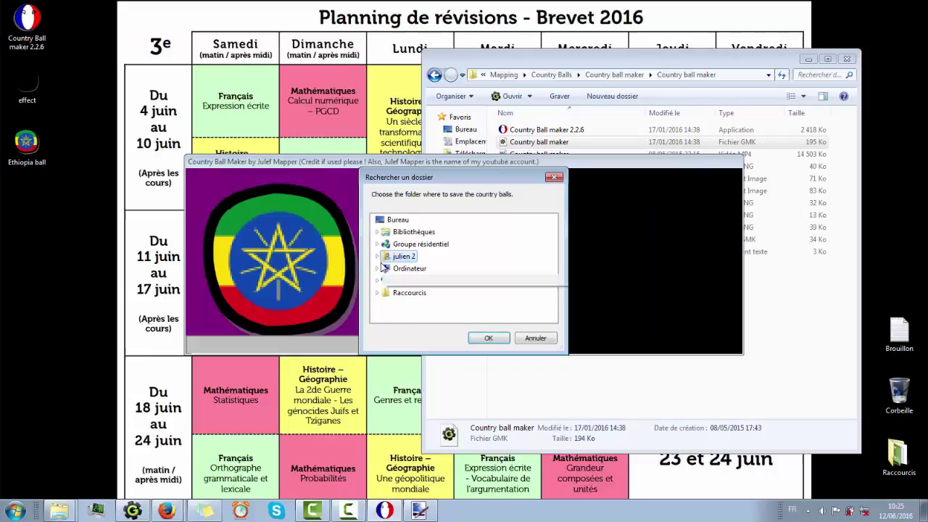
Choose the desktop (Bureau) as the folder for saving the balls
{"action": "left_click", "coordinate": [378, 268]}
{"action": "left_click", "coordinate": [378, 269]}
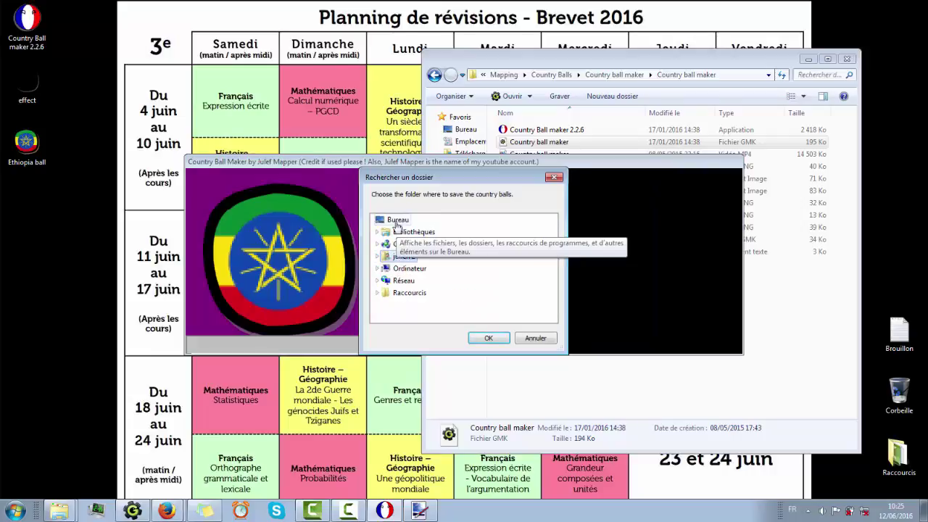
{"action": "left_click", "coordinate": [397, 221]}
Confirm the desktop and save the Afghanistan, South Africa, Albania and Algeria balls as PNGs
{"action": "left_click", "coordinate": [488, 339]}
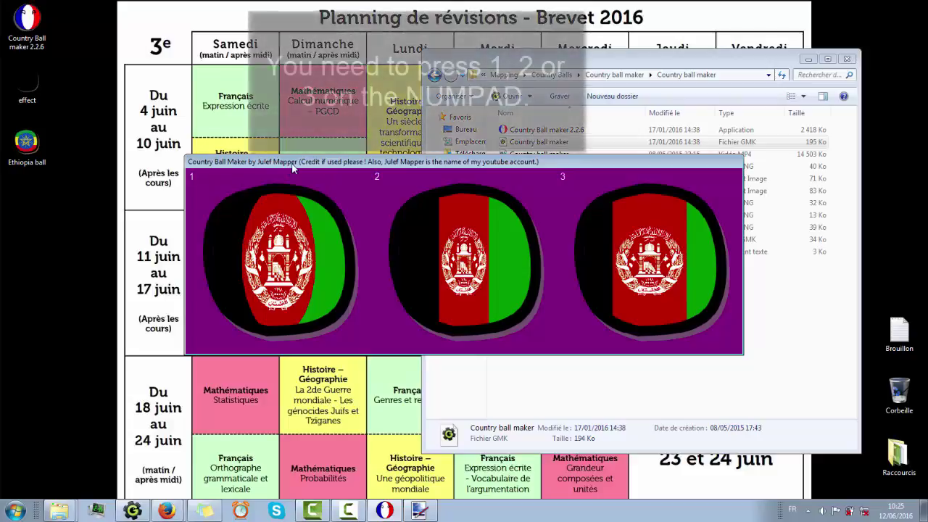
{"action": "key", "text": "KP_1"}
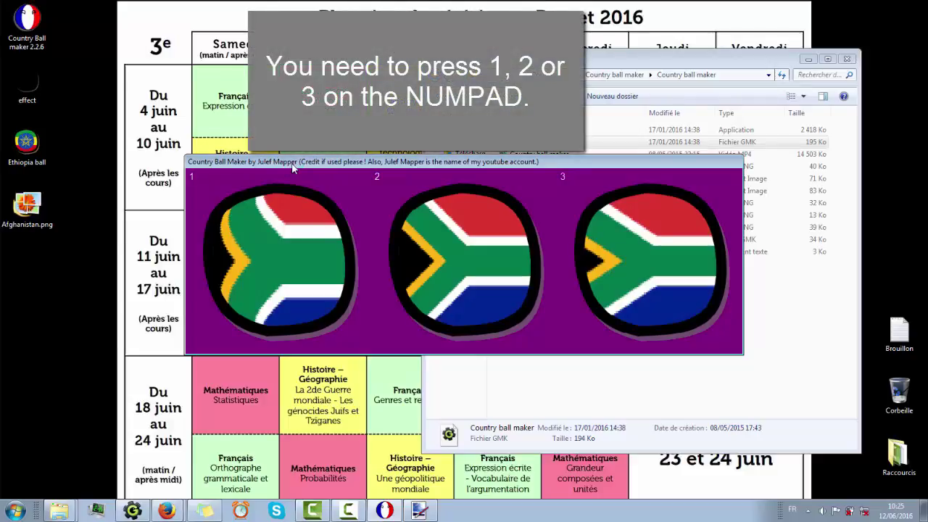
{"action": "key", "text": "KP_1"}
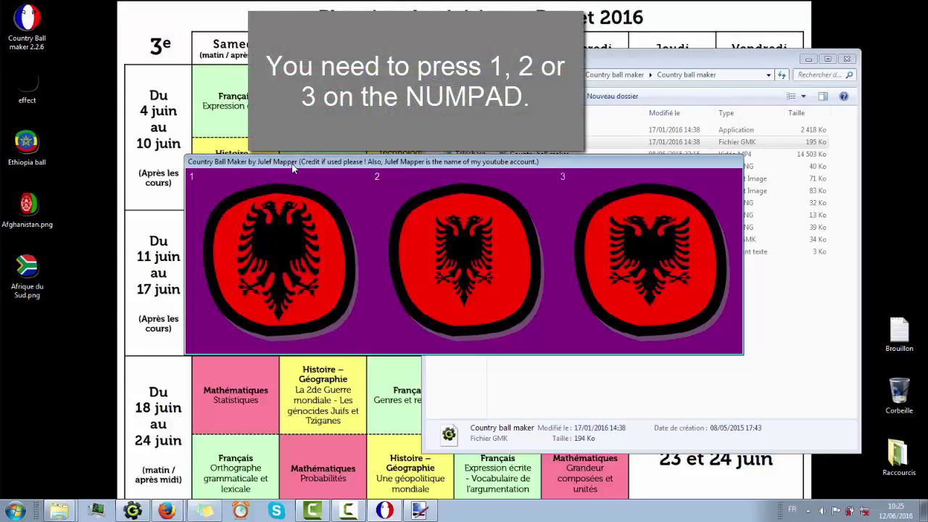
{"action": "key", "text": "KP_1"}
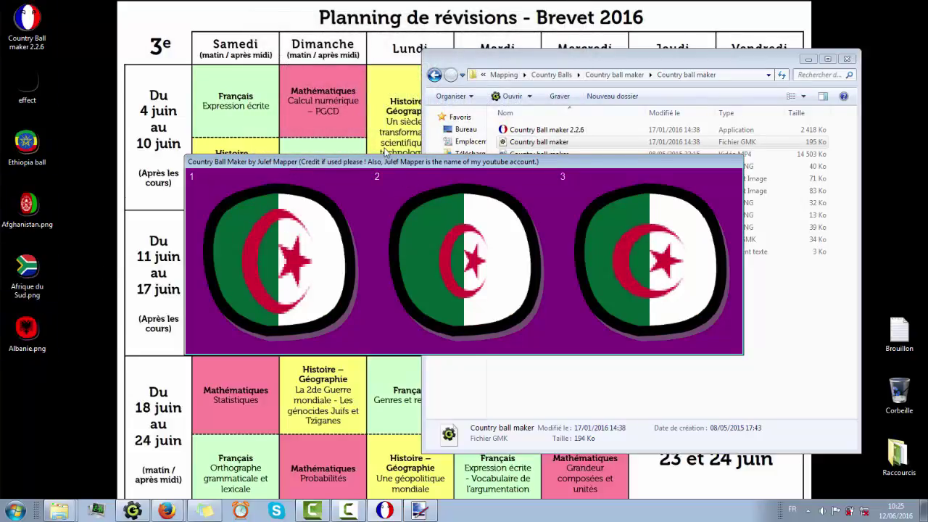
{"action": "key", "text": "KP_1"}
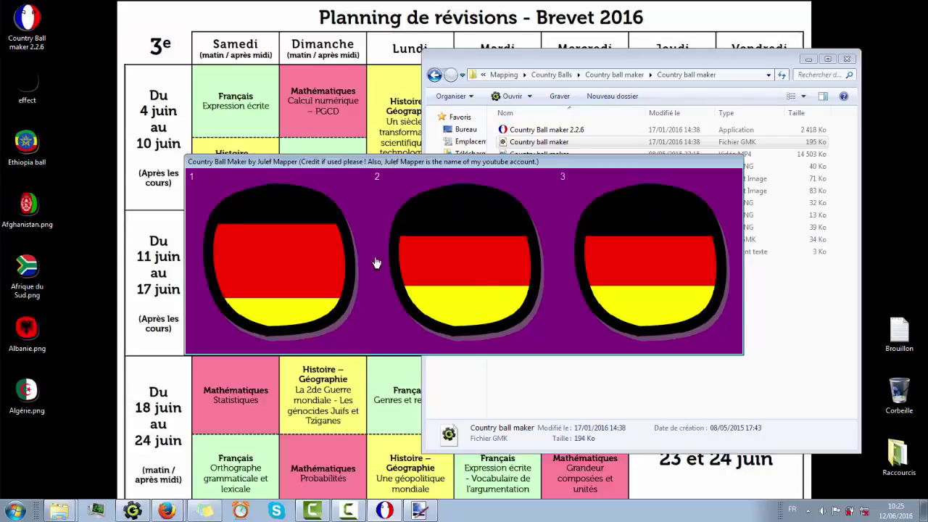
Save the Germany ball as a PNG, then close Country Ball Maker
{"action": "left_click", "coordinate": [288, 241]}
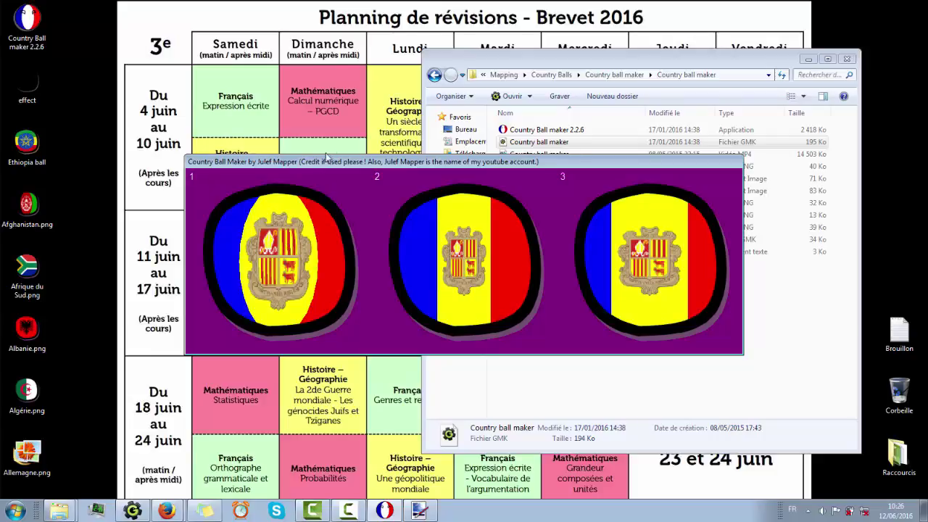
{"action": "left_click", "coordinate": [310, 169]}
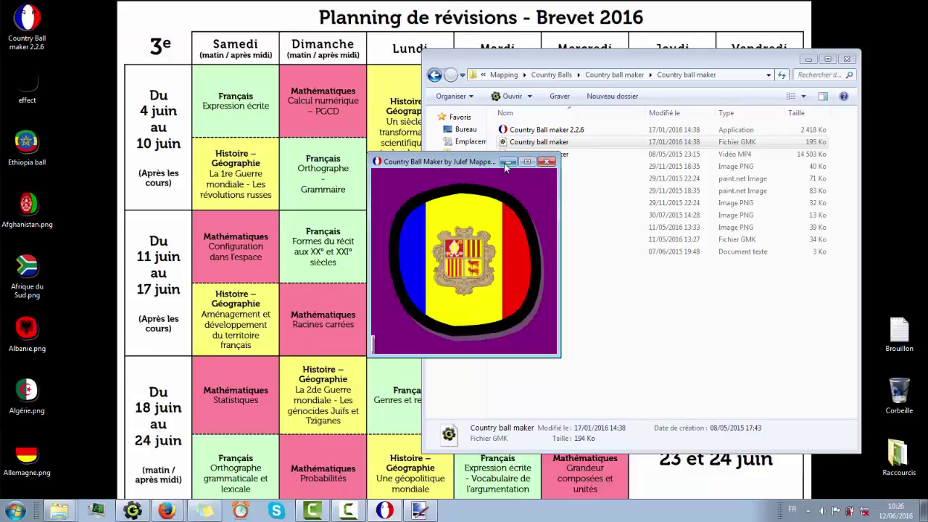
{"action": "left_click", "coordinate": [551, 162]}
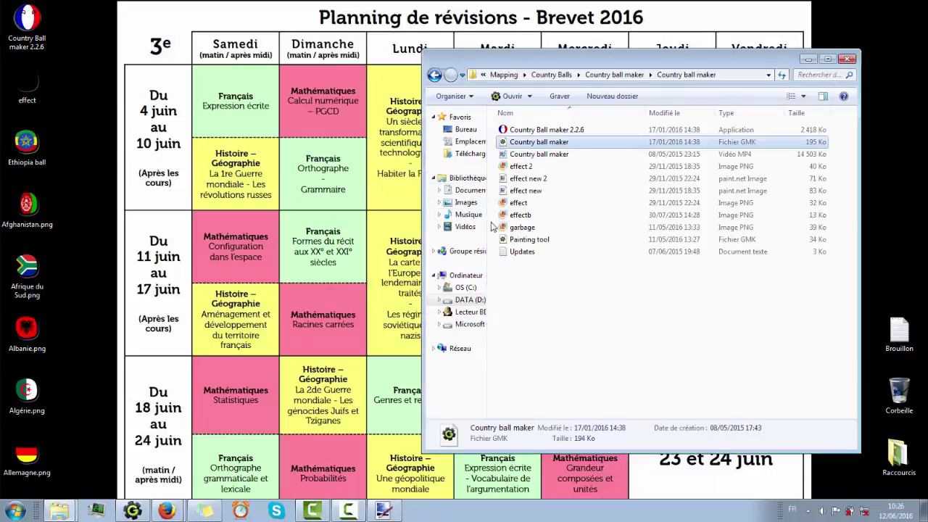
Select the Afghanistan.png and Ethiopia ball files on the desktop, then clear the selection
{"action": "left_click", "coordinate": [149, 242]}
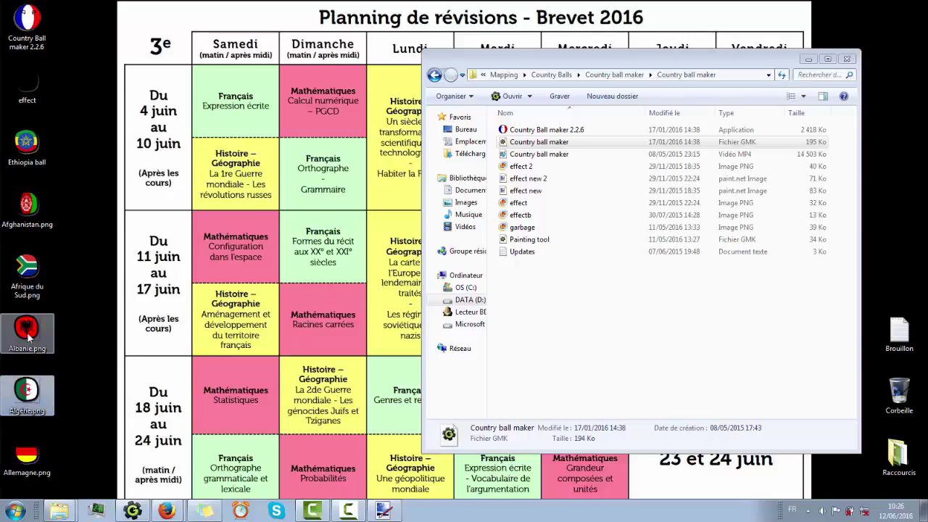
{"action": "left_click", "coordinate": [27, 207]}
{"action": "left_click", "coordinate": [23, 156]}
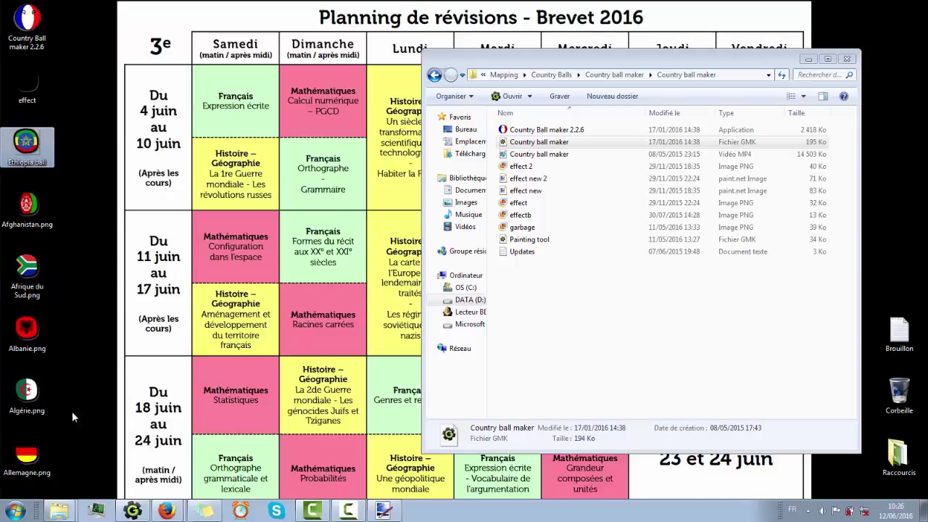
{"action": "left_click", "coordinate": [92, 207]}
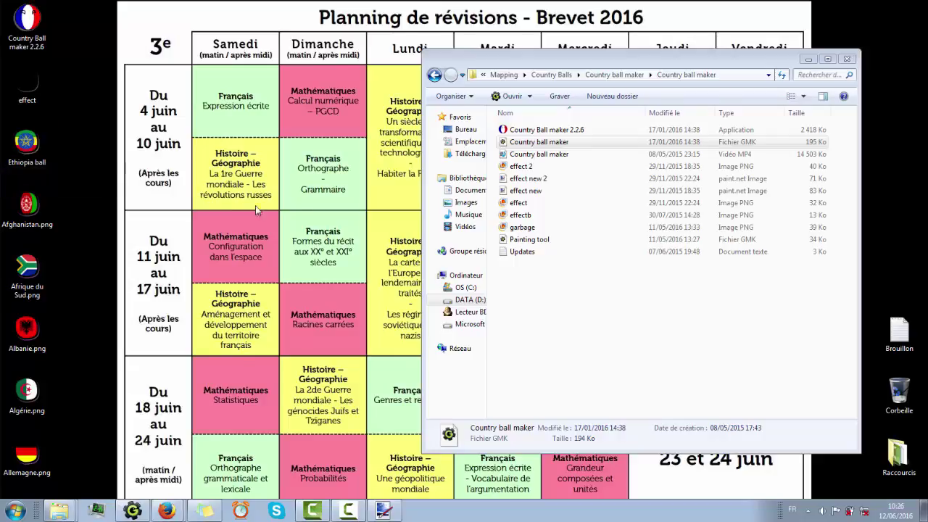
{"action": "left_click", "coordinate": [631, 331]}
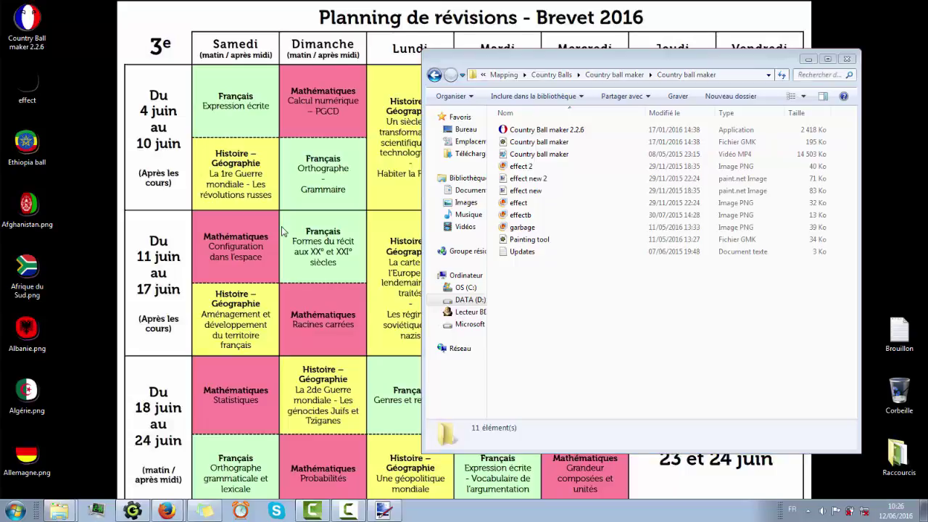
Reopen the Country ball maker folder from the taskbar jump list and select the Painting tool project
{"action": "left_click", "coordinate": [846, 58]}
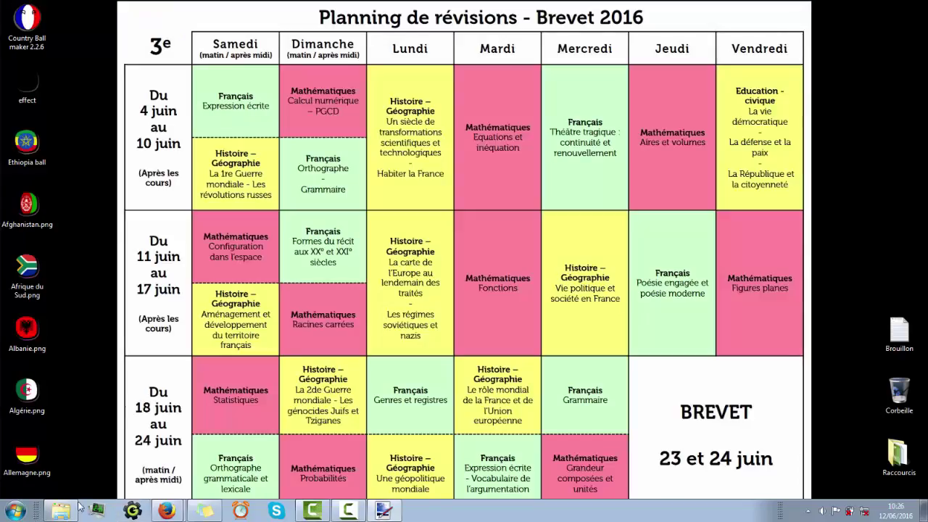
{"action": "left_click", "coordinate": [76, 509]}
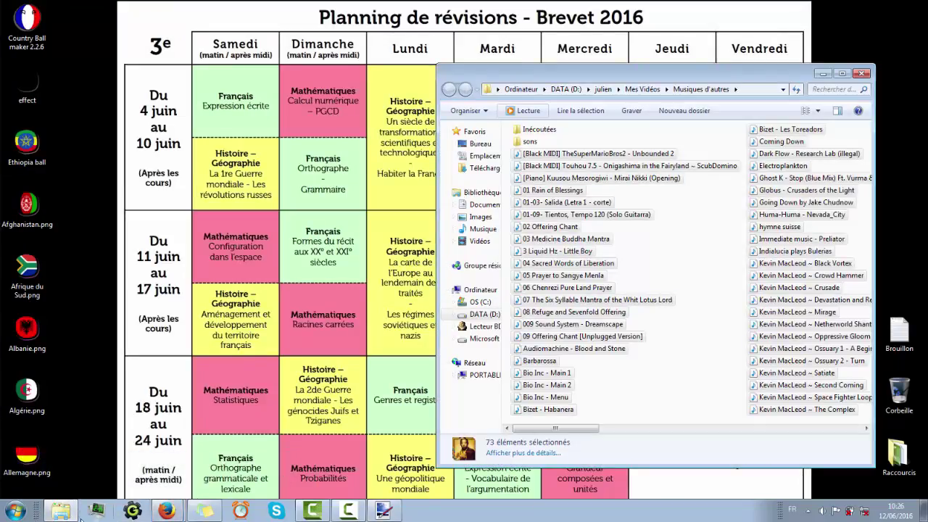
{"action": "right_click", "coordinate": [61, 511]}
{"action": "left_click", "coordinate": [47, 331]}
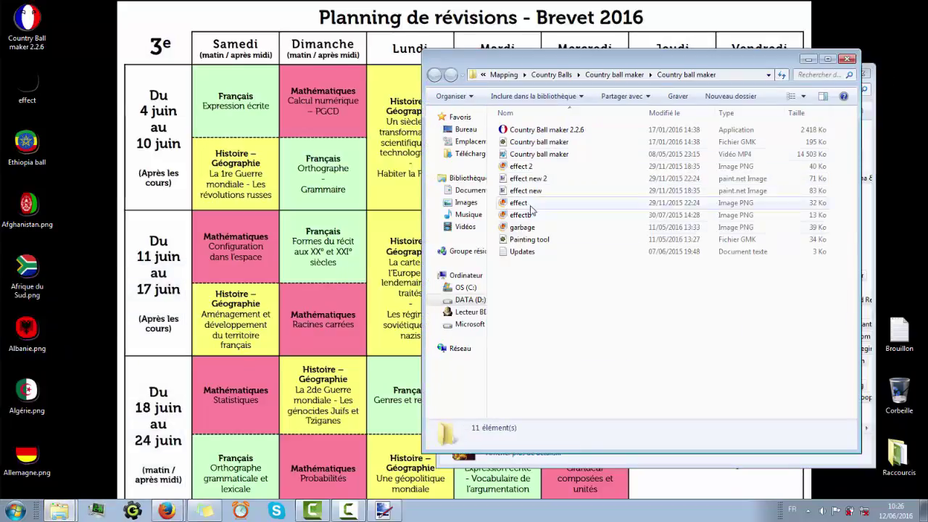
{"action": "left_click", "coordinate": [530, 240]}
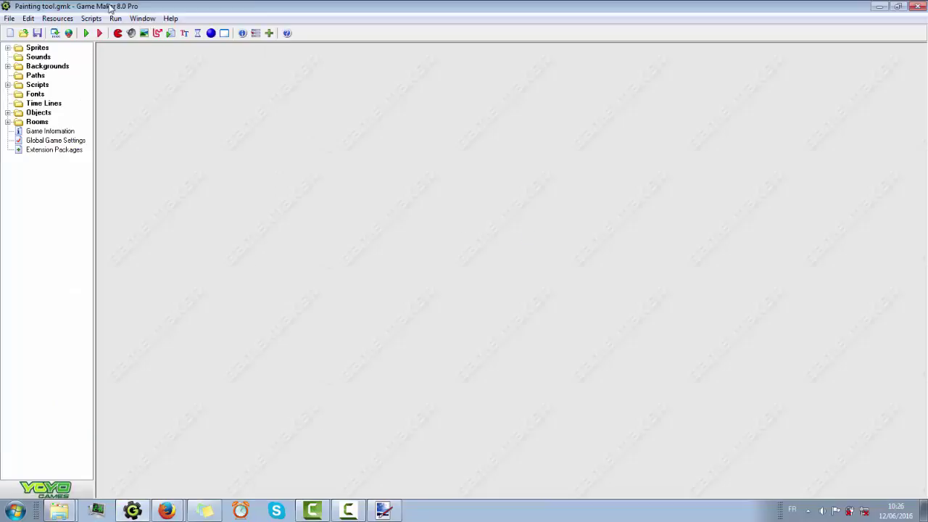
Run the Painting tool game and dismiss the 'Failed to replace the icon' error
{"action": "left_click", "coordinate": [85, 33]}
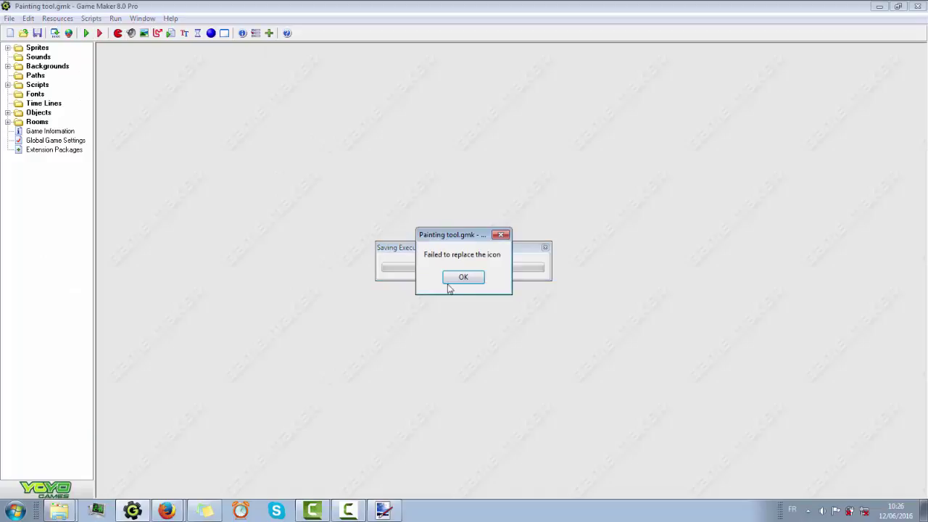
{"action": "left_click", "coordinate": [457, 280]}
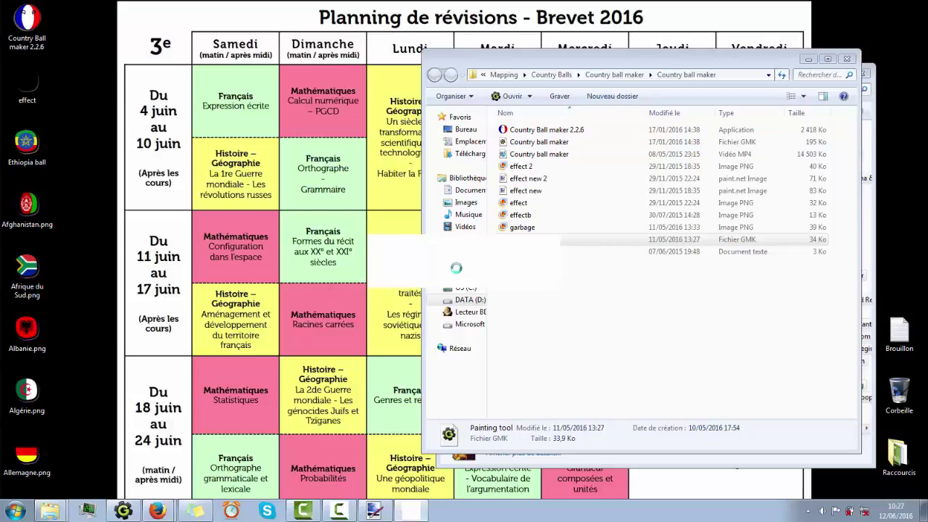
Close the folder window and the HELP text, and enlarge the brush
{"action": "left_click", "coordinate": [808, 59]}
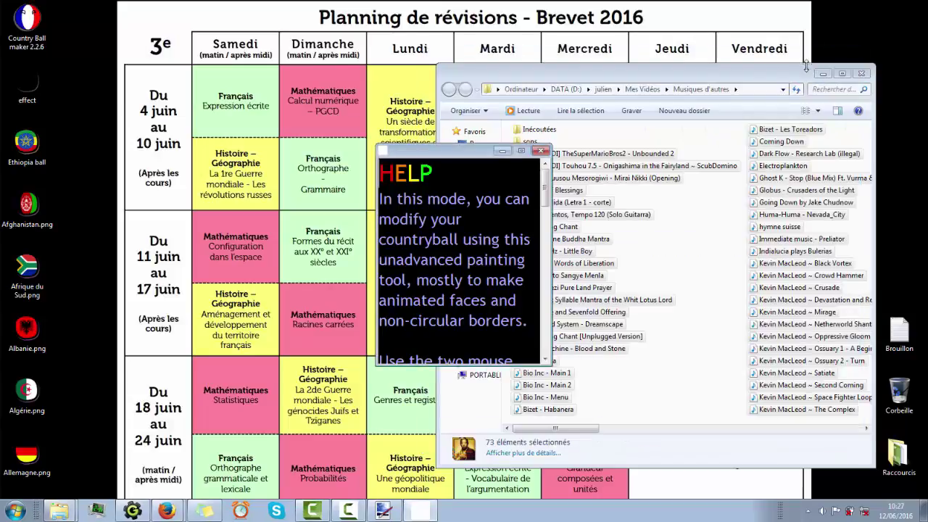
{"action": "scroll", "coordinate": [475, 232], "scroll_direction": "down", "scroll_amount": 5}
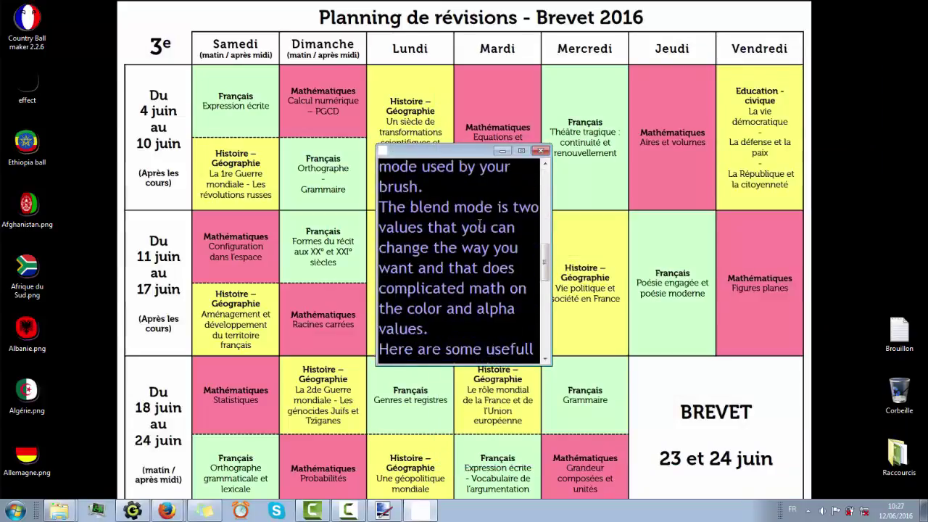
{"action": "scroll", "coordinate": [479, 224], "scroll_direction": "down", "scroll_amount": 5}
{"action": "left_click", "coordinate": [489, 227]}
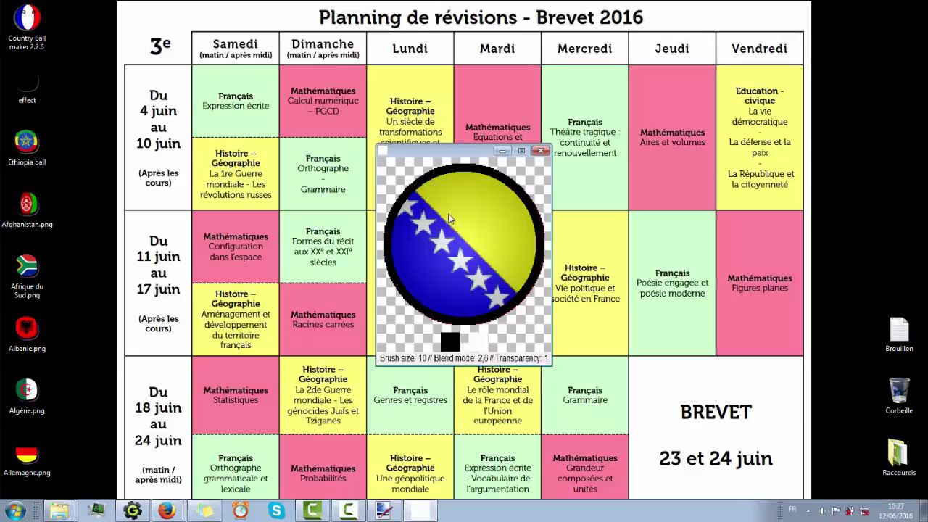
{"action": "scroll", "coordinate": [445, 219], "scroll_direction": "up", "scroll_amount": 1}
Paint two black eyes on the ball, then brush scattered white paint over the left eye
{"action": "left_click_drag", "start_coordinate": [445, 217], "coordinate": [450, 226]}
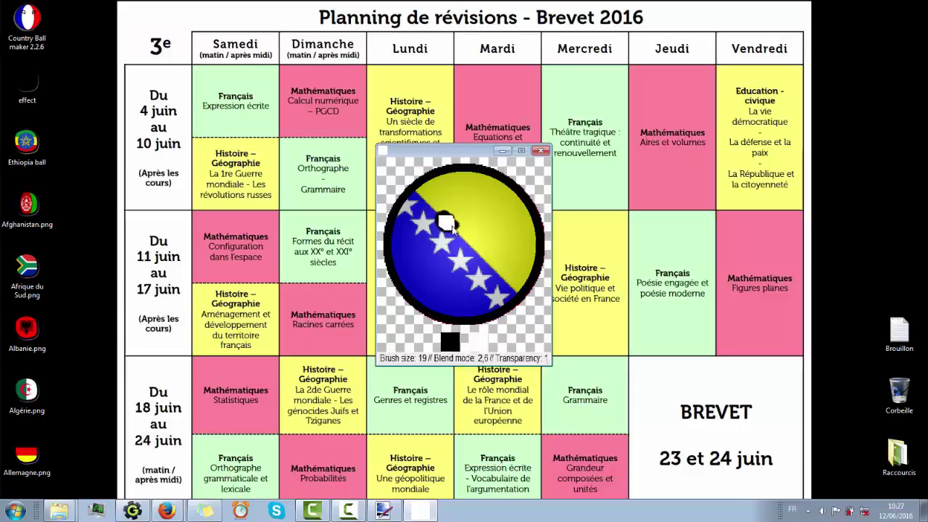
{"action": "mouse_move", "coordinate": [511, 207]}
{"action": "left_mouse_down"}
{"action": "mouse_move", "coordinate": [489, 220]}
{"action": "mouse_move", "coordinate": [512, 230]}
{"action": "mouse_move", "coordinate": [514, 219]}
{"action": "mouse_move", "coordinate": [490, 225]}
{"action": "mouse_move", "coordinate": [514, 235]}
{"action": "left_mouse_up"}
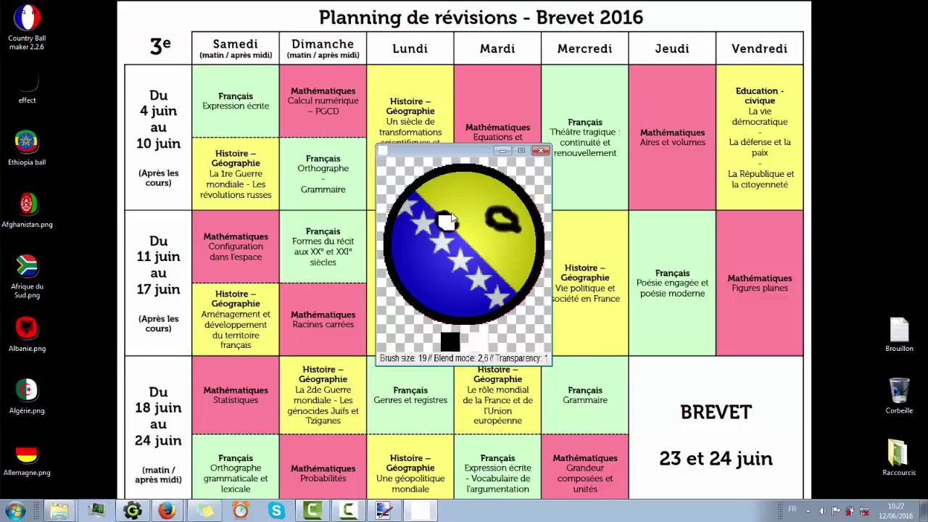
{"action": "mouse_move", "coordinate": [451, 219]}
{"action": "left_mouse_down"}
{"action": "mouse_move", "coordinate": [436, 221]}
{"action": "mouse_move", "coordinate": [448, 236]}
{"action": "mouse_move", "coordinate": [458, 219]}
{"action": "mouse_move", "coordinate": [507, 226]}
{"action": "mouse_move", "coordinate": [496, 213]}
{"action": "mouse_move", "coordinate": [495, 224]}
{"action": "mouse_move", "coordinate": [513, 225]}
{"action": "left_mouse_up"}
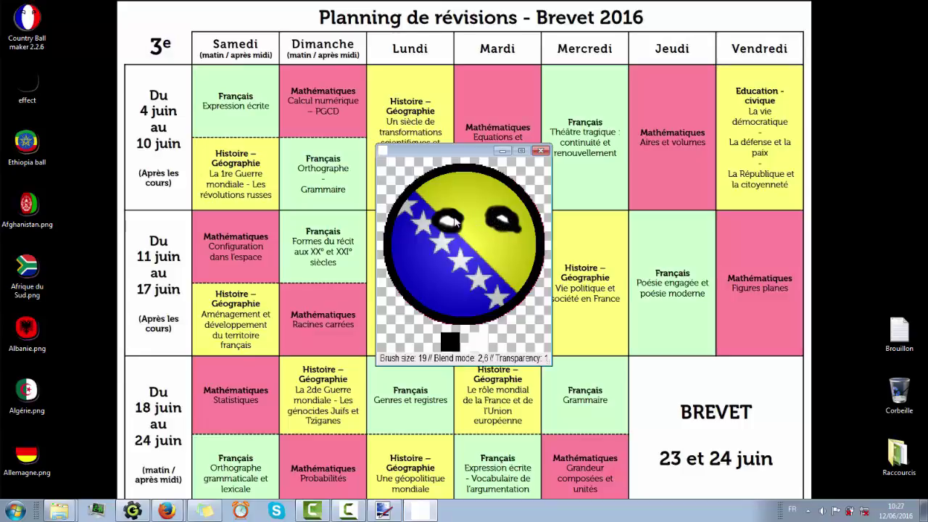
{"action": "mouse_move", "coordinate": [455, 224]}
{"action": "left_mouse_down"}
{"action": "mouse_move", "coordinate": [402, 222]}
{"action": "mouse_move", "coordinate": [525, 224]}
{"action": "mouse_move", "coordinate": [512, 241]}
{"action": "mouse_move", "coordinate": [467, 222]}
{"action": "mouse_move", "coordinate": [493, 224]}
{"action": "mouse_move", "coordinate": [487, 251]}
{"action": "mouse_move", "coordinate": [478, 251]}
{"action": "mouse_move", "coordinate": [488, 260]}
{"action": "mouse_move", "coordinate": [434, 256]}
{"action": "mouse_move", "coordinate": [464, 268]}
{"action": "left_mouse_up"}
{"action": "scroll", "coordinate": [492, 240], "scroll_direction": "up", "scroll_amount": 4}
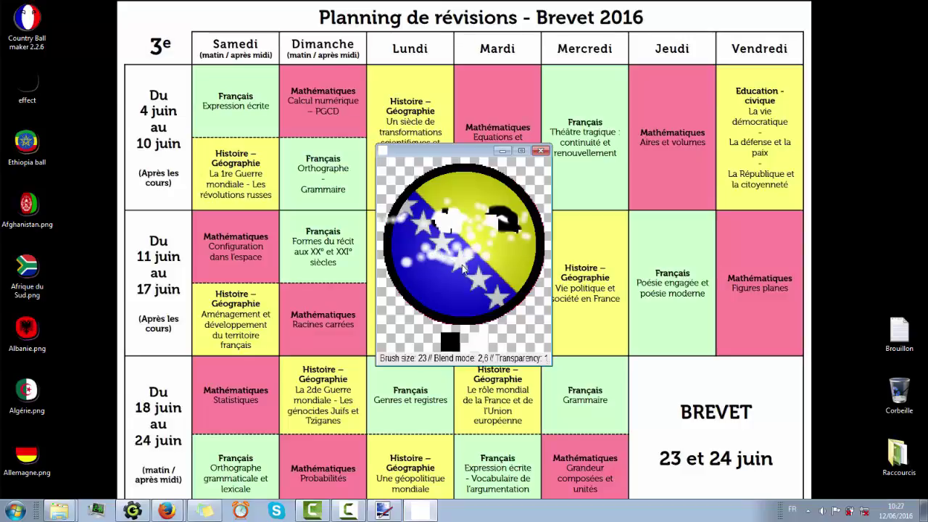
Paint a red S-shaped stroke on the ball's lower middle
{"action": "left_click", "coordinate": [478, 347]}
{"action": "left_click", "coordinate": [416, 200]}
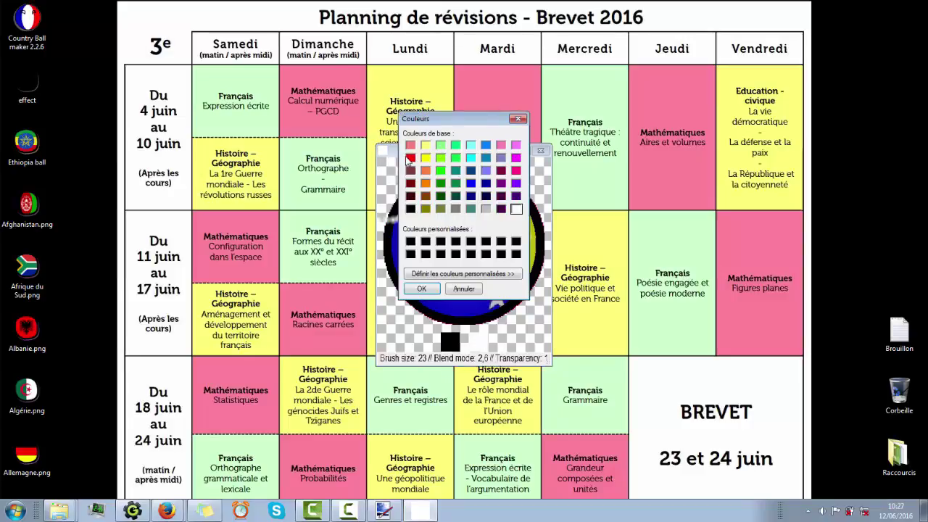
{"action": "left_click", "coordinate": [434, 294]}
{"action": "left_click", "coordinate": [455, 268]}
{"action": "mouse_move", "coordinate": [460, 276]}
{"action": "left_mouse_down"}
{"action": "mouse_move", "coordinate": [445, 255]}
{"action": "mouse_move", "coordinate": [472, 253]}
{"action": "left_mouse_up"}
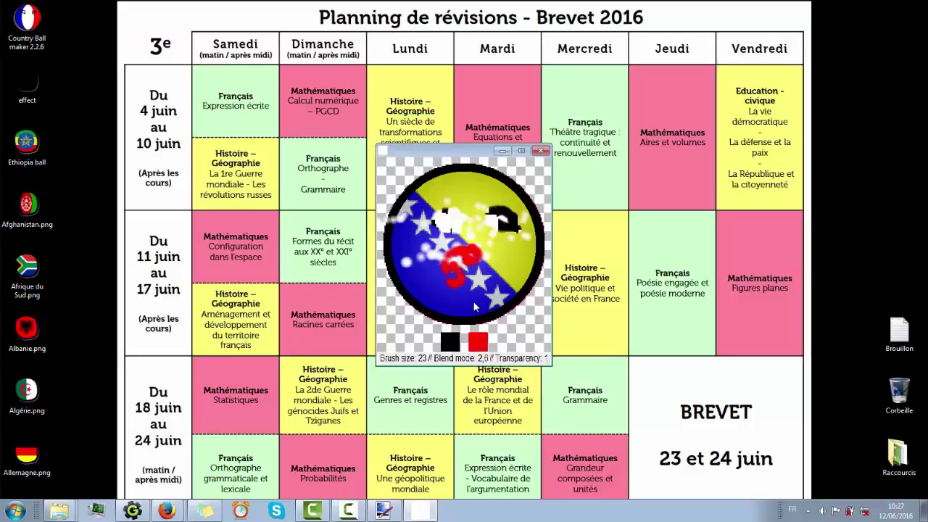
Switch to blend modes 2/S and 5/DAs and paint streaks across the ball's centre
{"action": "right_click", "coordinate": [475, 307]}
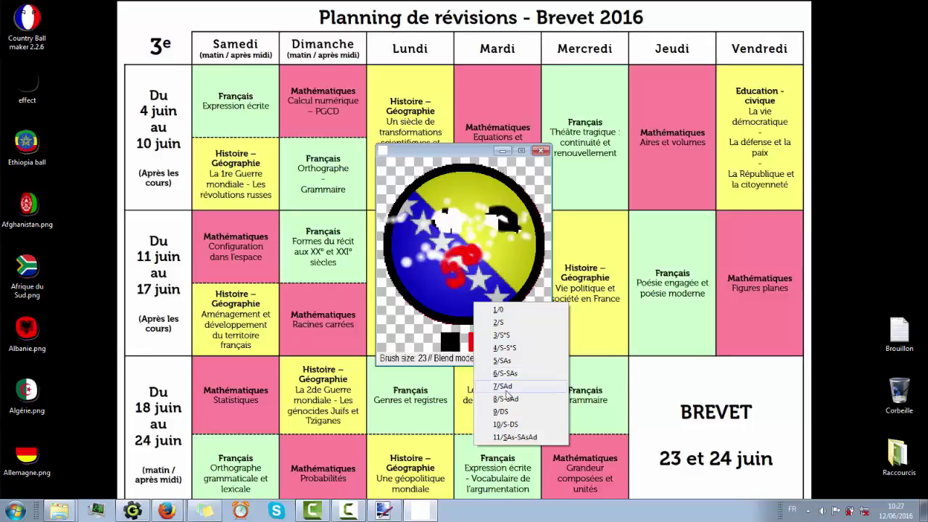
{"action": "left_click", "coordinate": [502, 323]}
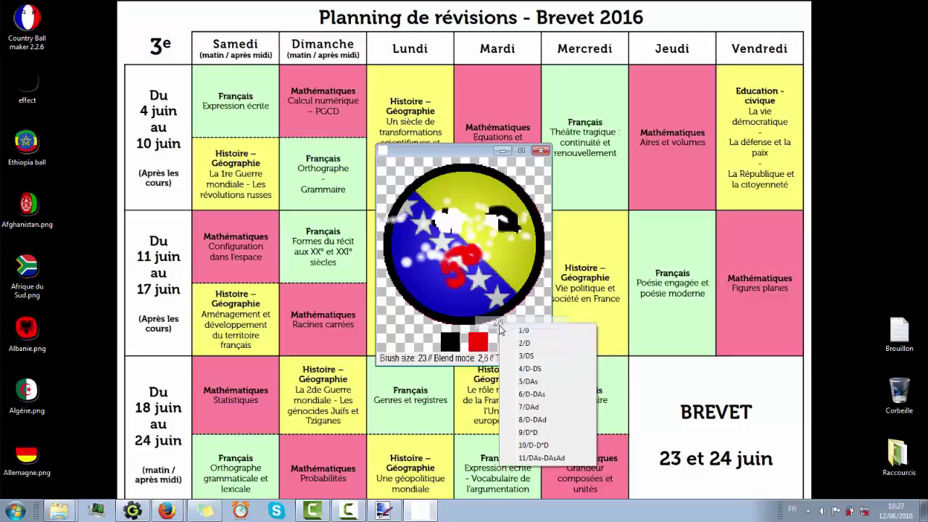
{"action": "left_click", "coordinate": [529, 381]}
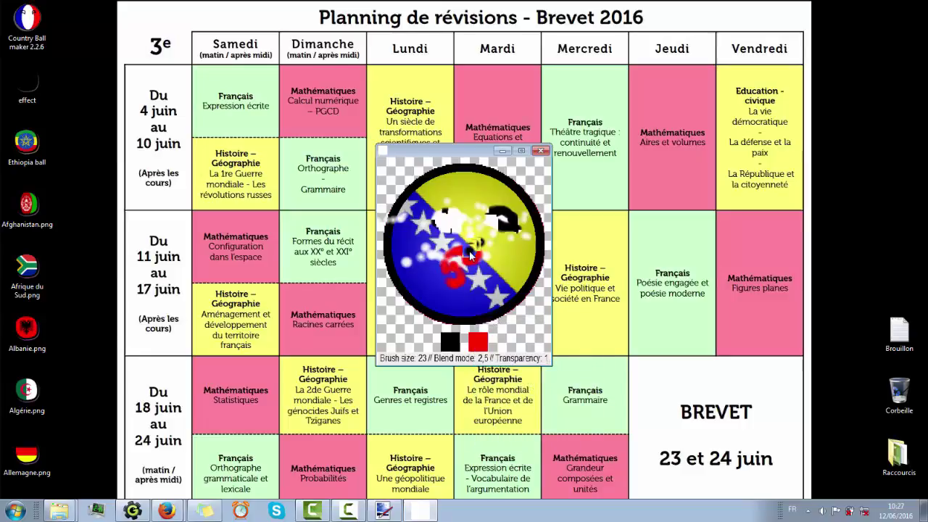
{"action": "mouse_move", "coordinate": [482, 247]}
{"action": "left_mouse_down"}
{"action": "mouse_move", "coordinate": [424, 255]}
{"action": "mouse_move", "coordinate": [457, 226]}
{"action": "mouse_move", "coordinate": [446, 215]}
{"action": "mouse_move", "coordinate": [444, 232]}
{"action": "mouse_move", "coordinate": [453, 232]}
{"action": "mouse_move", "coordinate": [417, 217]}
{"action": "mouse_move", "coordinate": [460, 221]}
{"action": "mouse_move", "coordinate": [370, 210]}
{"action": "mouse_move", "coordinate": [440, 203]}
{"action": "mouse_move", "coordinate": [474, 224]}
{"action": "left_mouse_up"}
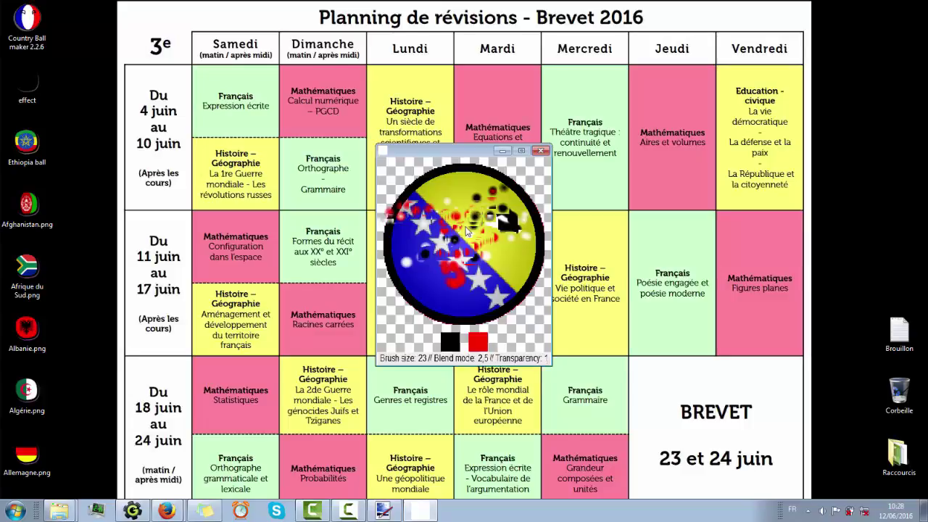
Switch to blend modes 5 and 2/D, spread dark paint over the yellow half, then close the window
{"action": "right_click", "coordinate": [467, 231]}
{"action": "left_click", "coordinate": [493, 310]}
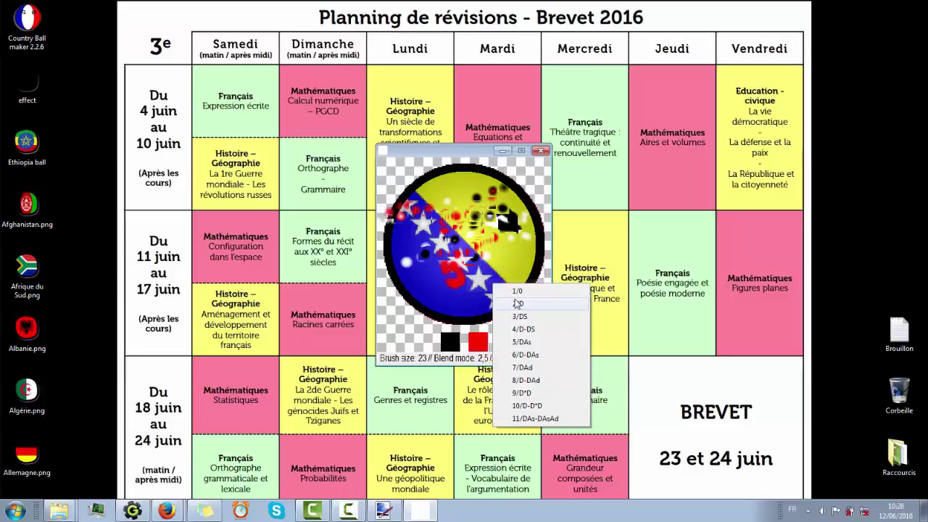
{"action": "left_click", "coordinate": [518, 304]}
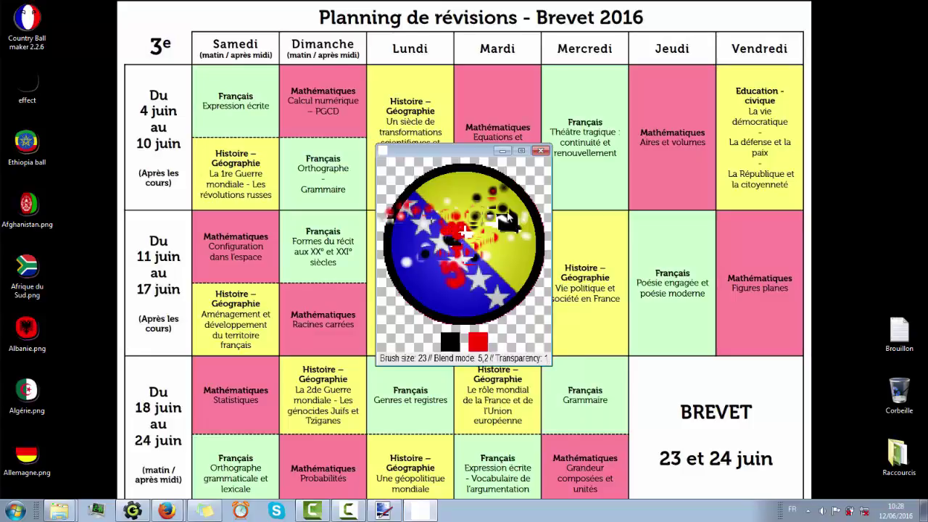
{"action": "left_click_drag", "start_coordinate": [508, 216], "coordinate": [484, 208]}
{"action": "left_click", "coordinate": [540, 150]}
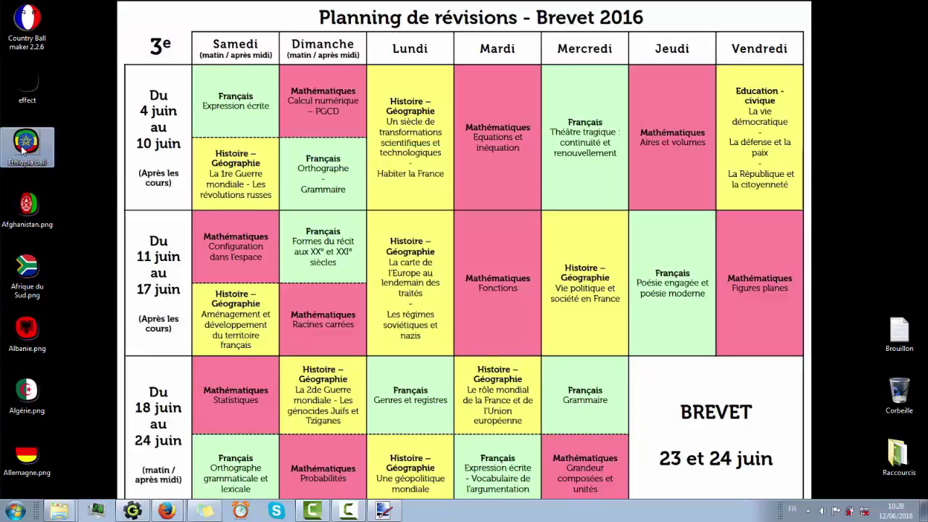
Return to paint.net and create a new 260 × 274 image
{"action": "left_click", "coordinate": [42, 86]}
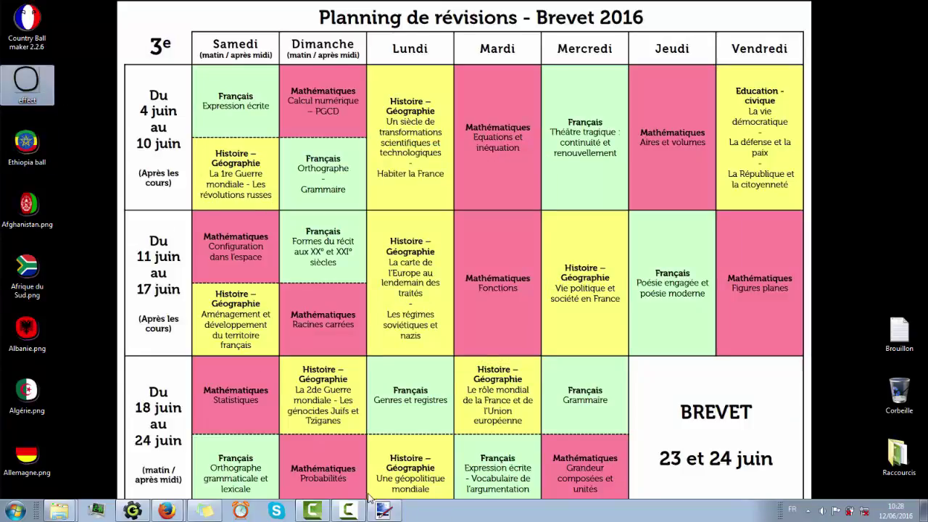
{"action": "left_click", "coordinate": [382, 511]}
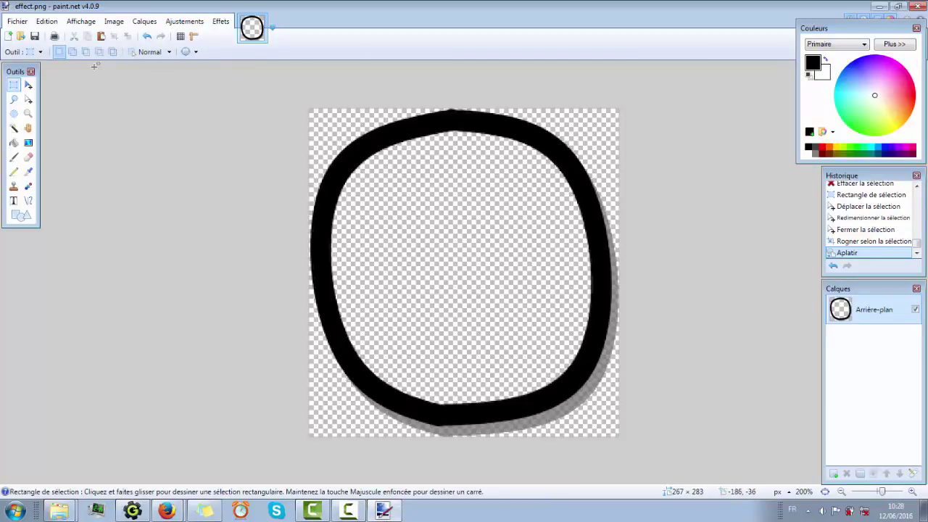
{"action": "left_click", "coordinate": [9, 37]}
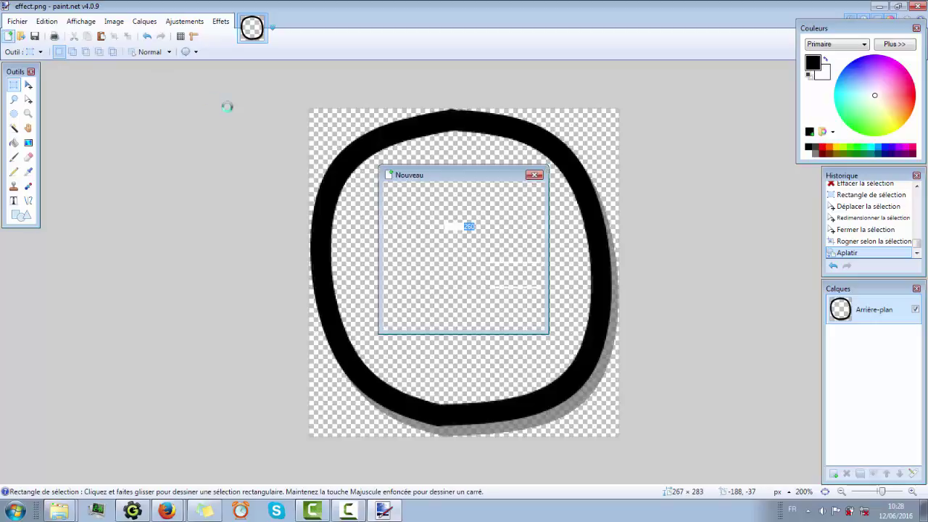
{"action": "left_click", "coordinate": [464, 319]}
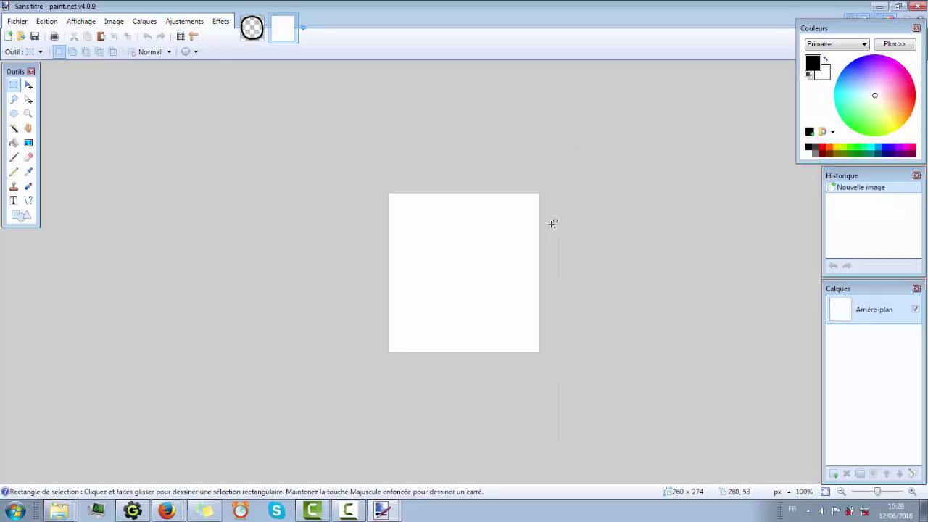
Clear the whole image to transparency, zoom to 200% and pick the Paintbrush
{"action": "key", "text": "ctrl+a"}
{"action": "key", "text": "Delete"}
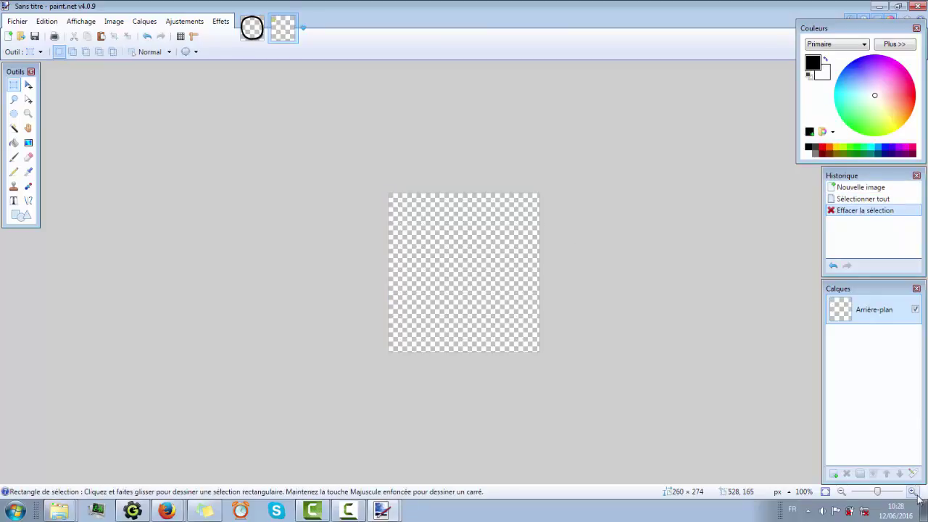
{"action": "left_click", "coordinate": [915, 492]}
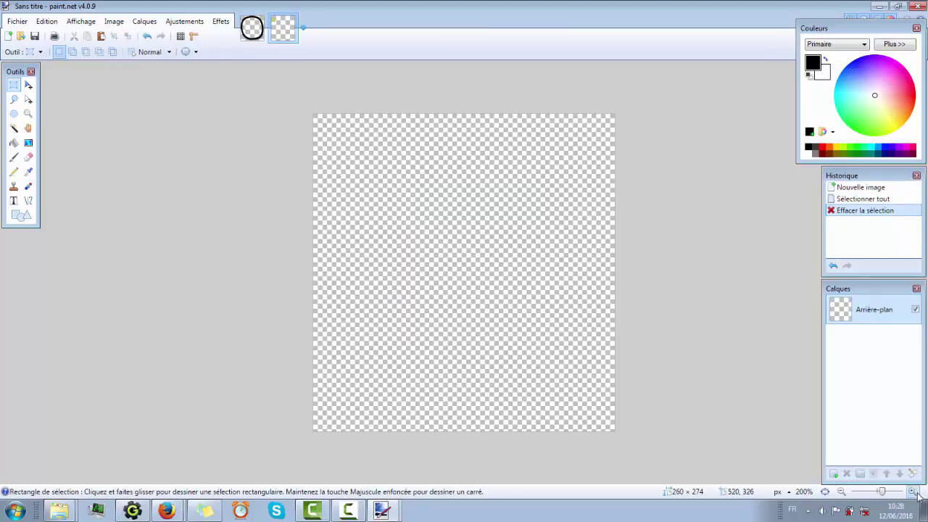
{"action": "left_click", "coordinate": [14, 156]}
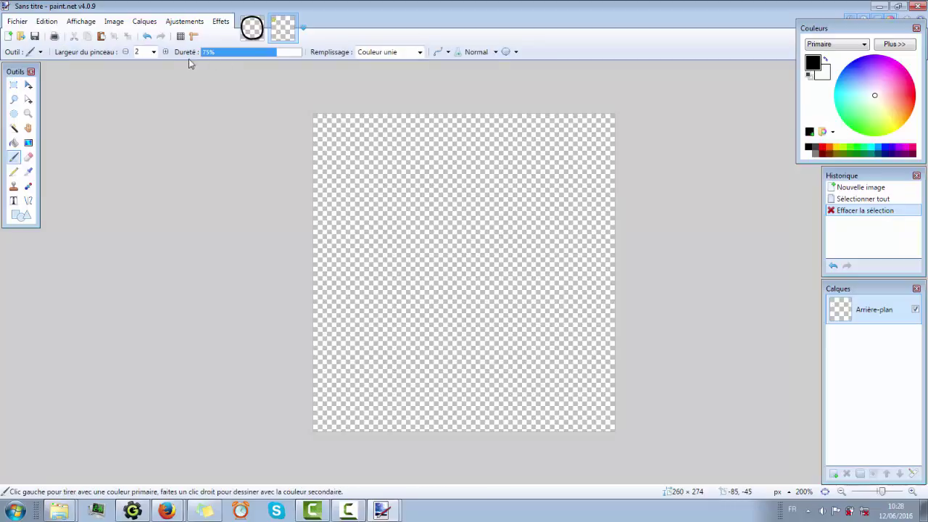
Set the brush width to 7 and draw two black triangular angry-eye outlines
{"action": "left_click", "coordinate": [165, 51], "text": "ctrl"}
{"action": "mouse_move", "coordinate": [398, 196]}
{"action": "left_mouse_down"}
{"action": "mouse_move", "coordinate": [380, 216]}
{"action": "mouse_move", "coordinate": [402, 224]}
{"action": "mouse_move", "coordinate": [399, 196]}
{"action": "left_mouse_up"}
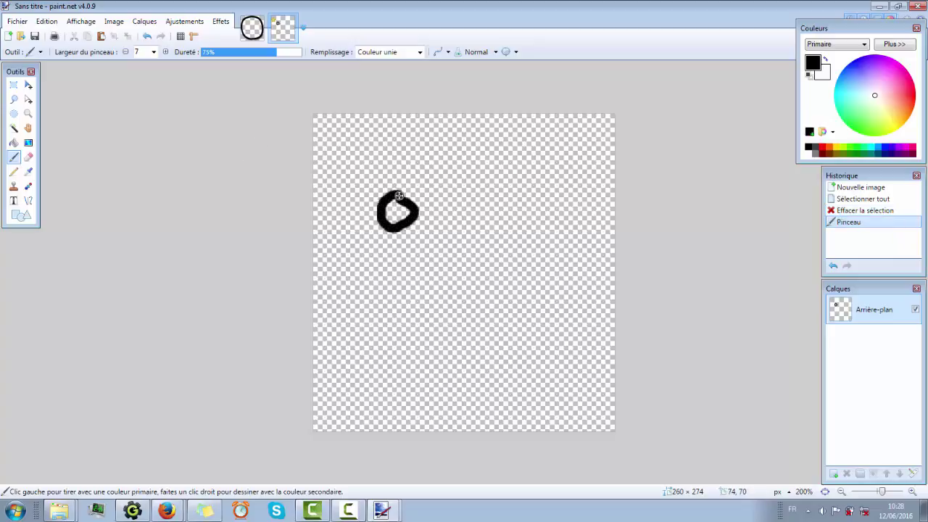
{"action": "key", "text": "ctrl+z"}
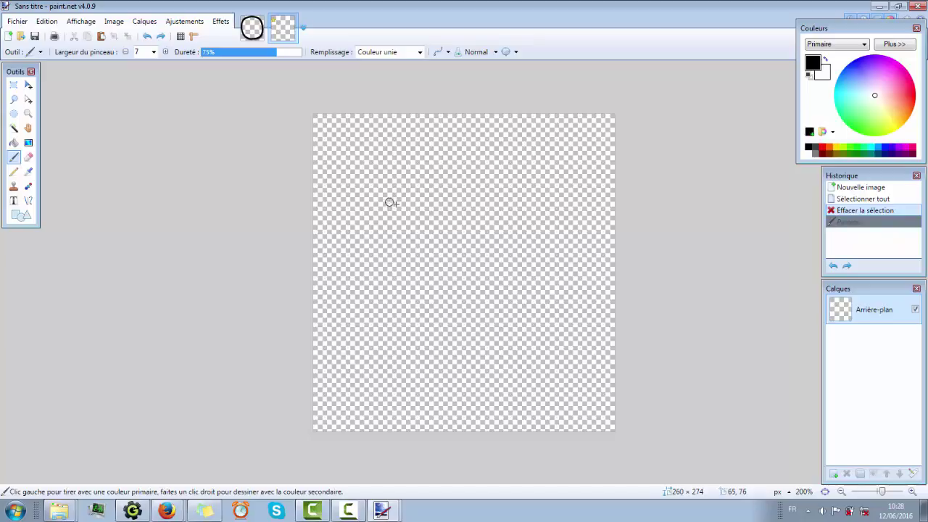
{"action": "mouse_move", "coordinate": [377, 196]}
{"action": "left_mouse_down"}
{"action": "mouse_move", "coordinate": [428, 223]}
{"action": "mouse_move", "coordinate": [372, 232]}
{"action": "mouse_move", "coordinate": [377, 203]}
{"action": "mouse_move", "coordinate": [379, 232]}
{"action": "left_mouse_up"}
{"action": "left_click_drag", "start_coordinate": [382, 252], "coordinate": [412, 246]}
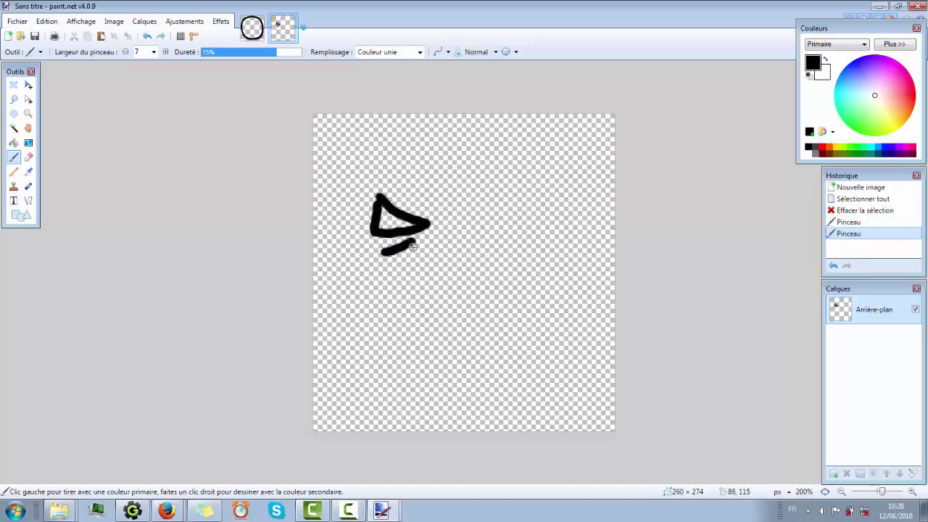
{"action": "mouse_move", "coordinate": [470, 217]}
{"action": "left_mouse_down"}
{"action": "mouse_move", "coordinate": [513, 227]}
{"action": "mouse_move", "coordinate": [513, 200]}
{"action": "mouse_move", "coordinate": [466, 215]}
{"action": "mouse_move", "coordinate": [496, 240]}
{"action": "left_mouse_up"}
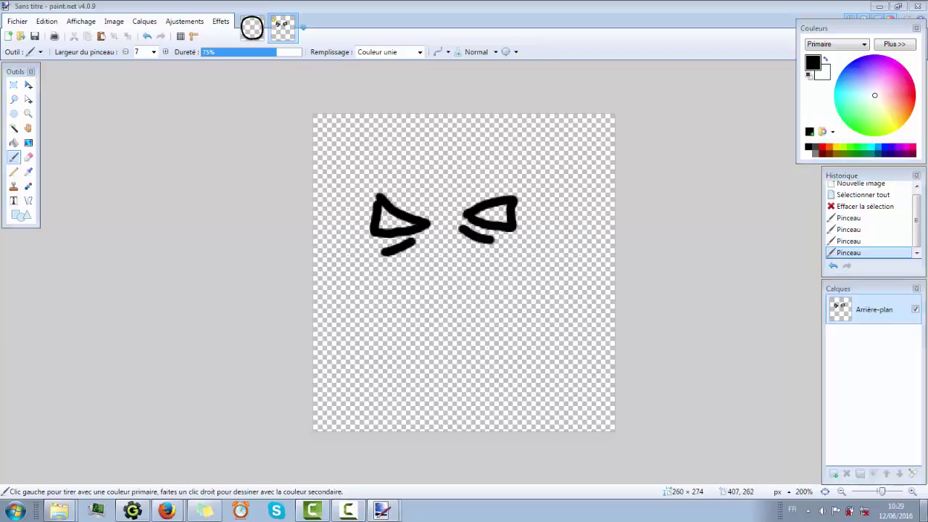
{"action": "key", "text": "super+d"}
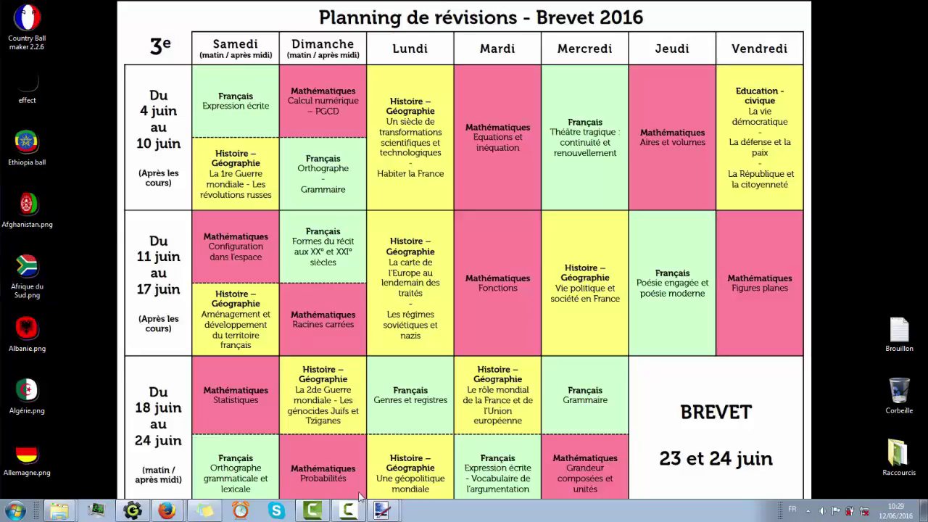
{"action": "left_click", "coordinate": [382, 511]}
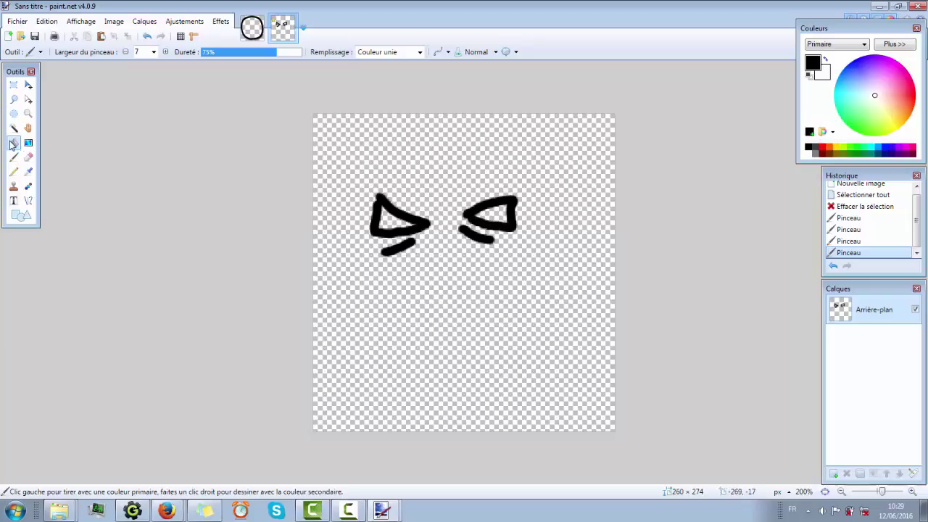
Fill the insides of both eyes with the Paint Bucket
{"action": "left_click", "coordinate": [12, 145]}
{"action": "left_click", "coordinate": [383, 223]}
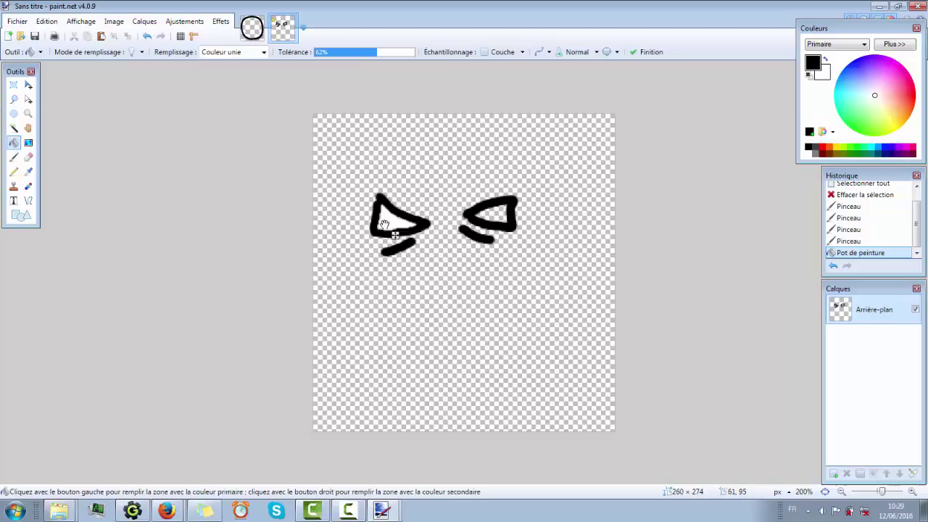
{"action": "left_click", "coordinate": [491, 212]}
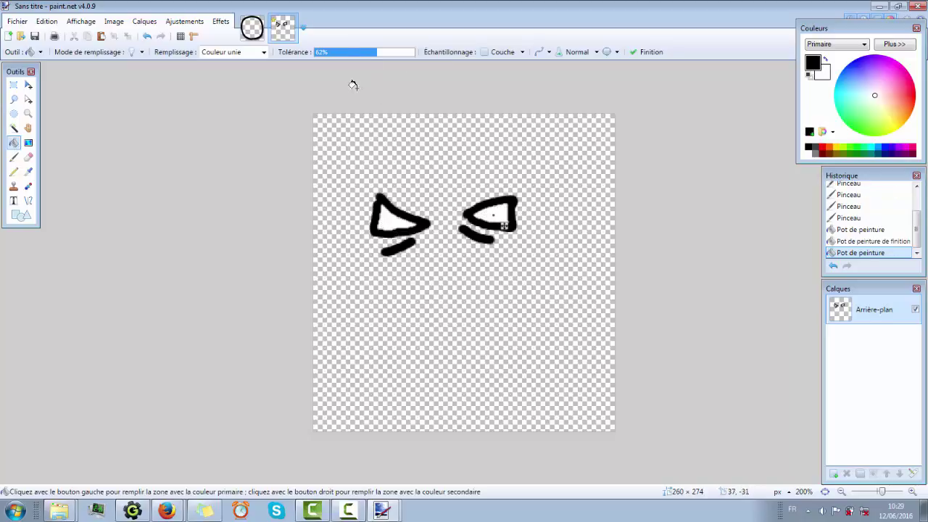
{"action": "left_click", "coordinate": [13, 84]}
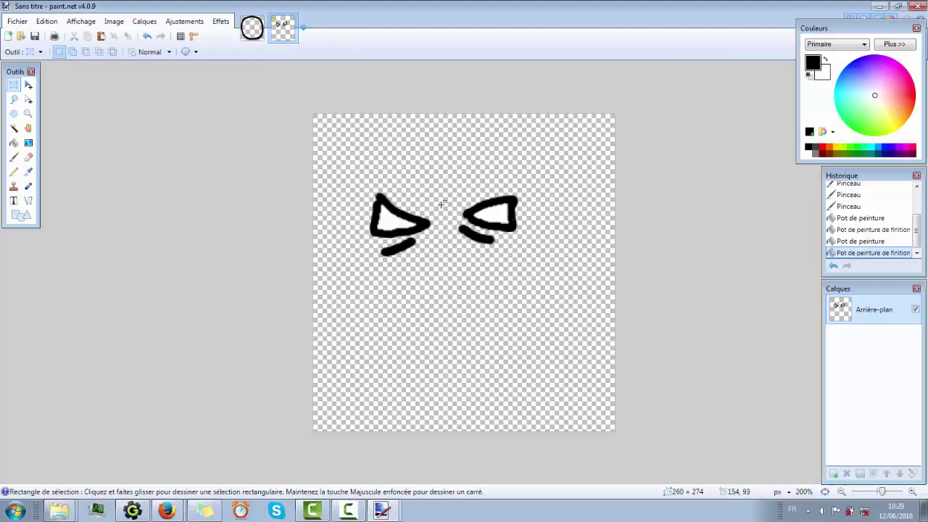
Close the untitled eyes image without saving (Ne pas enregistrer), then minimise paint.net
{"action": "left_click", "coordinate": [292, 22]}
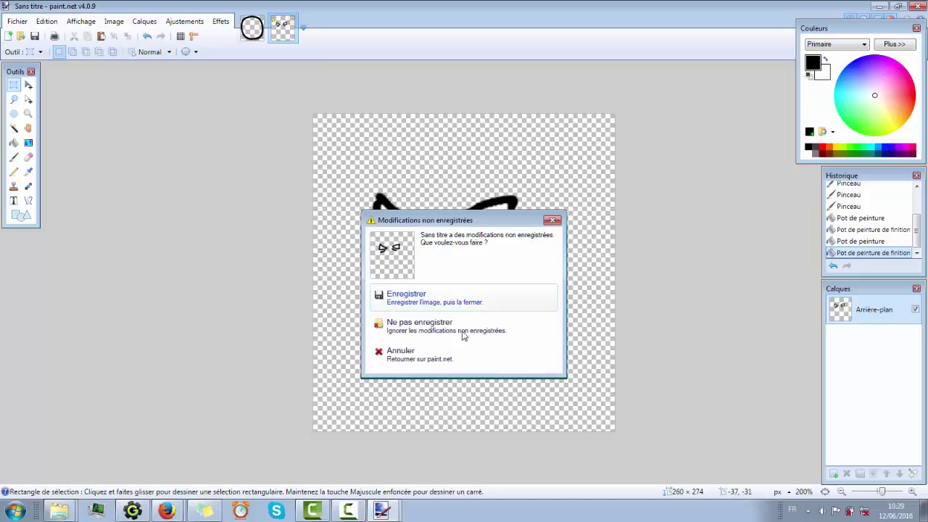
{"action": "left_click", "coordinate": [462, 330]}
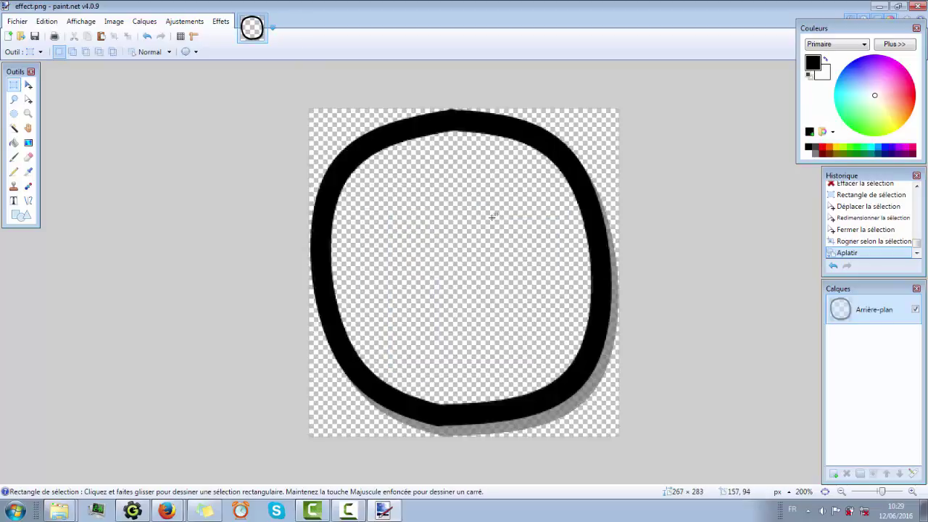
{"action": "left_click", "coordinate": [877, 8]}
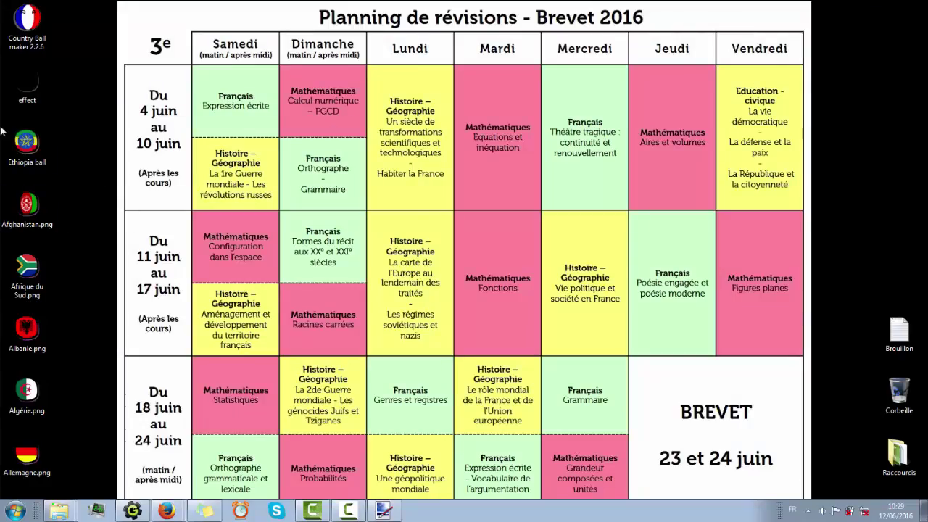